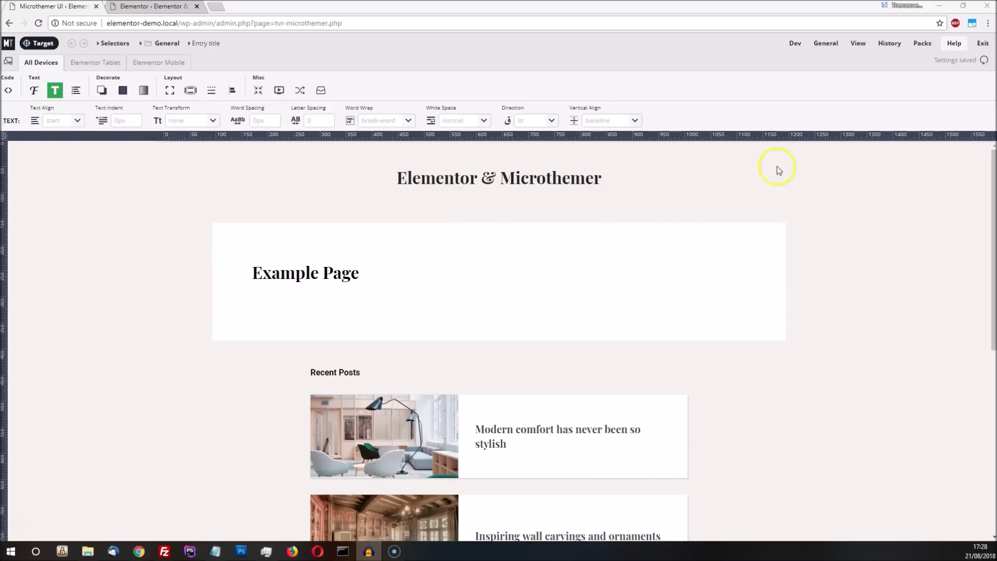
Step: Switch on Enable Elementor in the View menu so the preview loads the Elementor editor
mouse_move(858, 55)
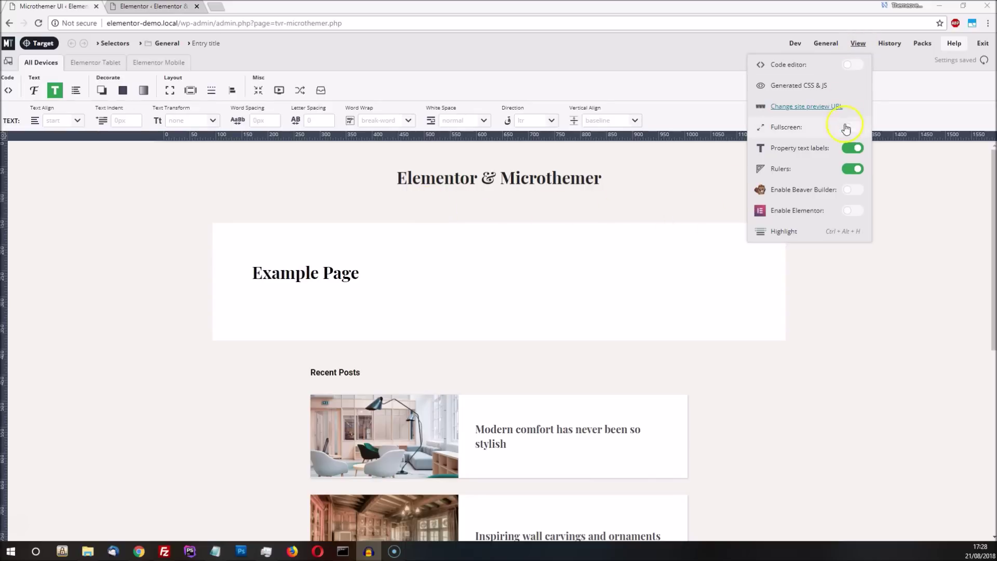
left_click(848, 213)
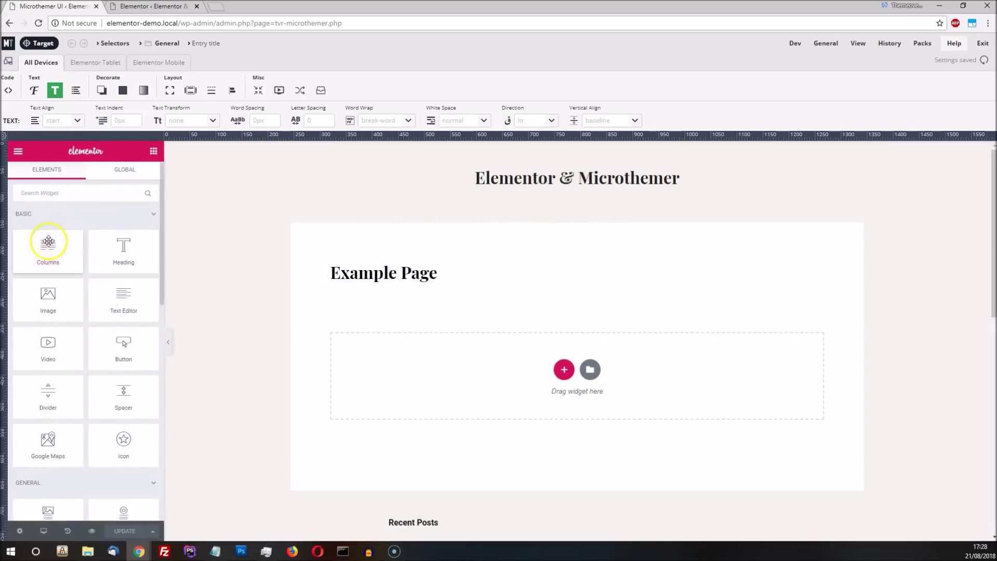
Step: Add a two-column section and check it at tablet, mobile and full width
left_click_drag(48, 241, 537, 348)
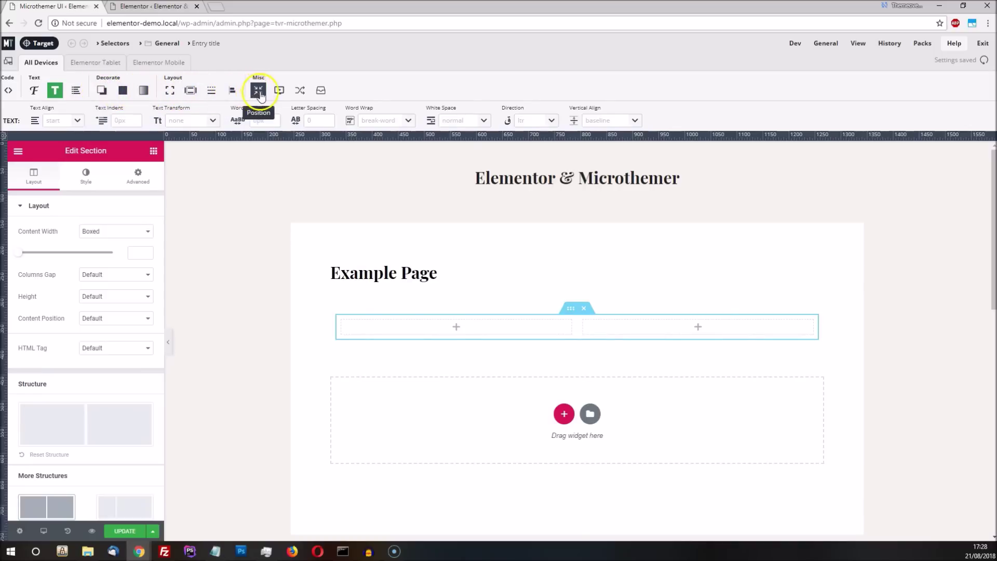
left_click(96, 63)
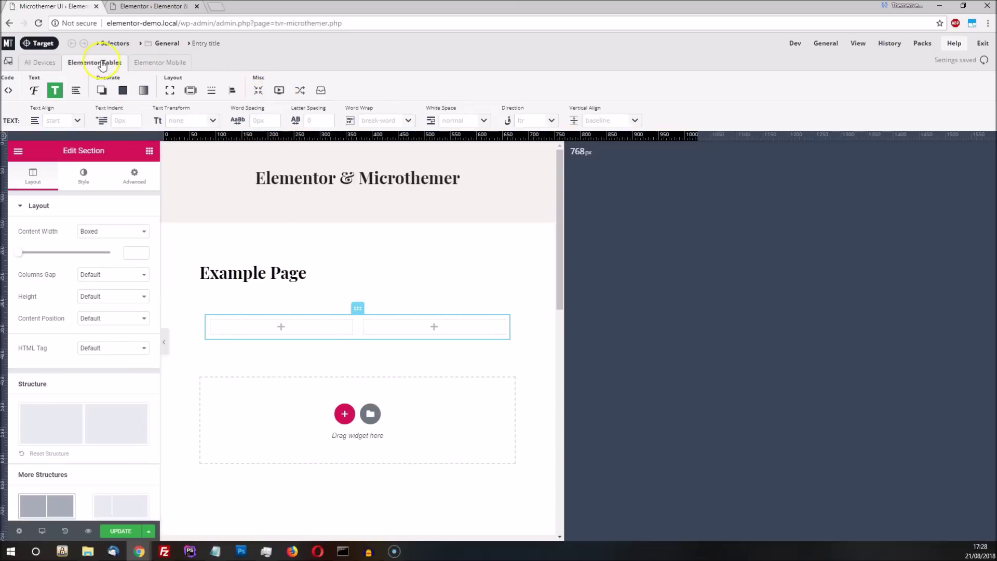
left_click(152, 66)
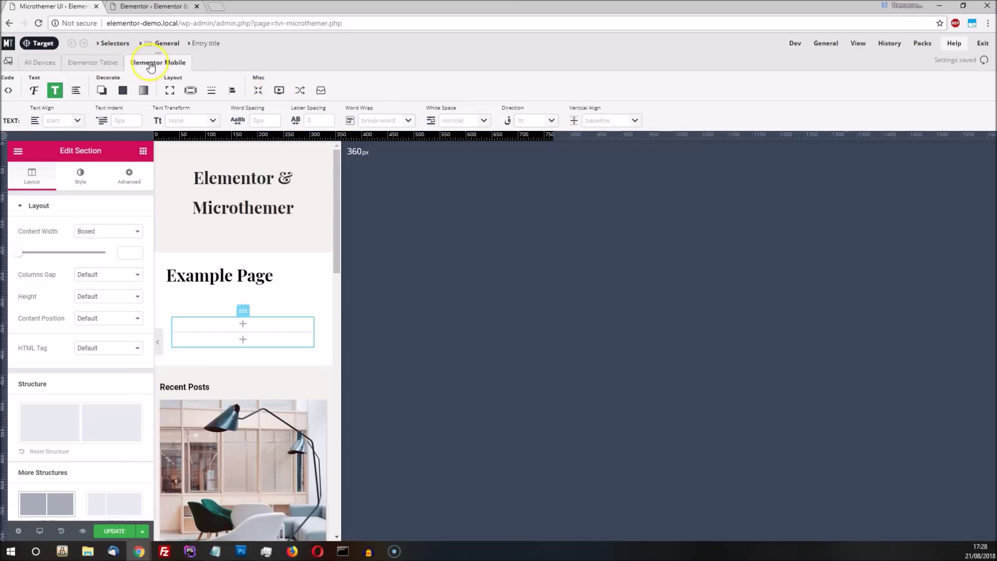
left_click(39, 64)
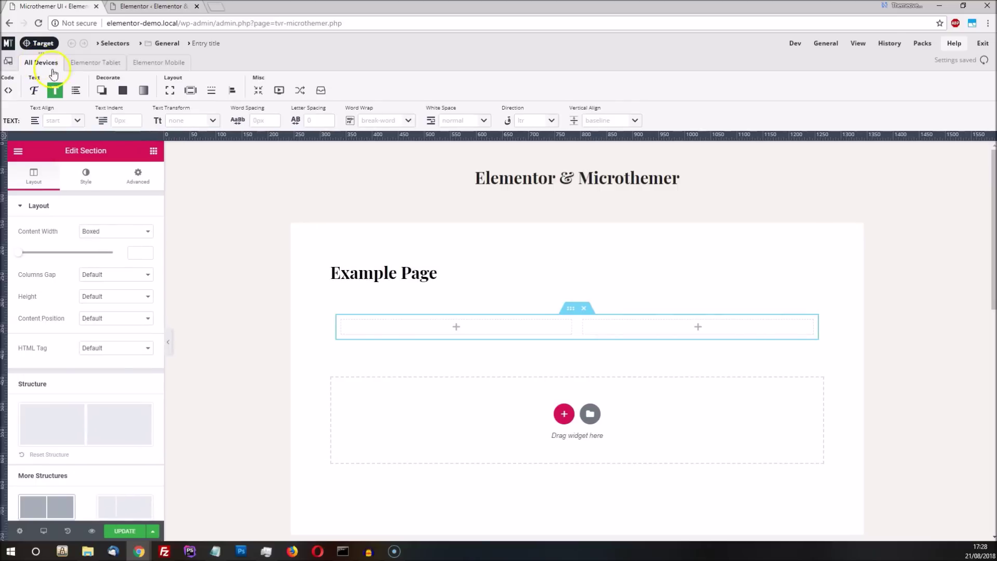
Step: Place a Testimonial widget in the section's left column
left_click(153, 151)
scroll(125, 208, "down", 4)
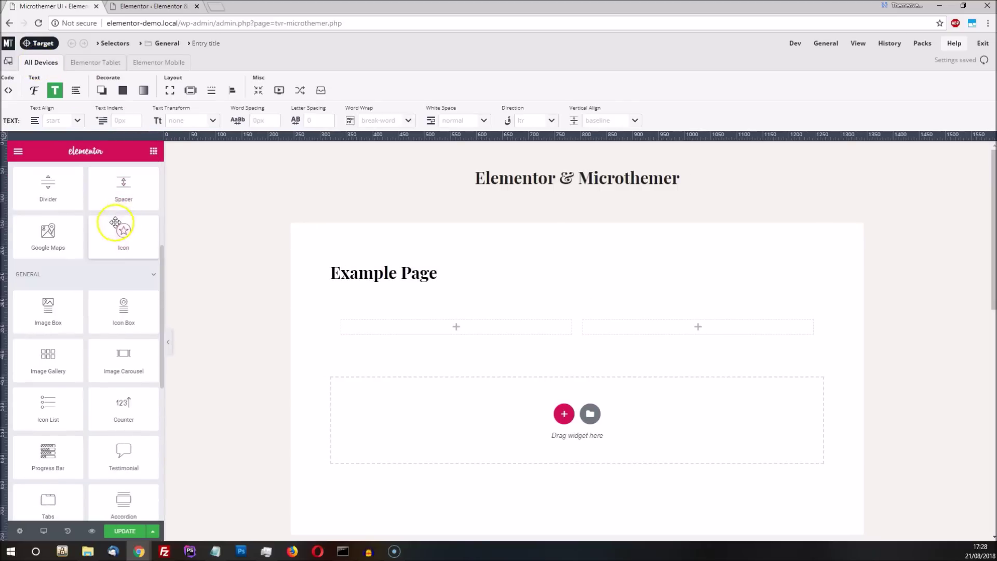
left_click_drag(117, 445, 435, 321)
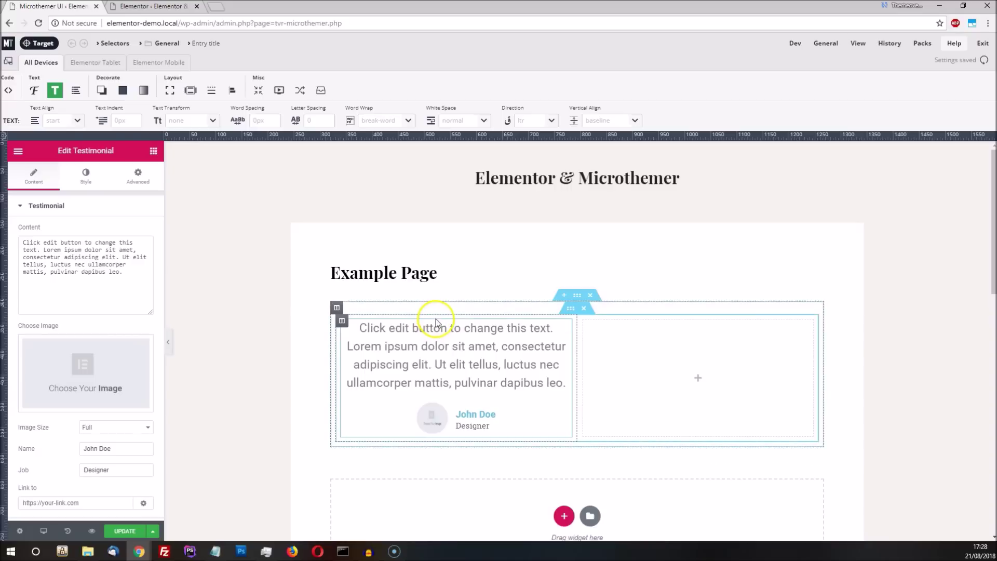
Step: Replace the testimonial's content with pasted text and insert the black-and-white portrait
left_click_drag(122, 272, 19, 239)
type("Elementor is super cool. You can build sites with it in no time. It makes column based responsive layouts trivial. And has loads of cool features like shape dividers. Amazing!")
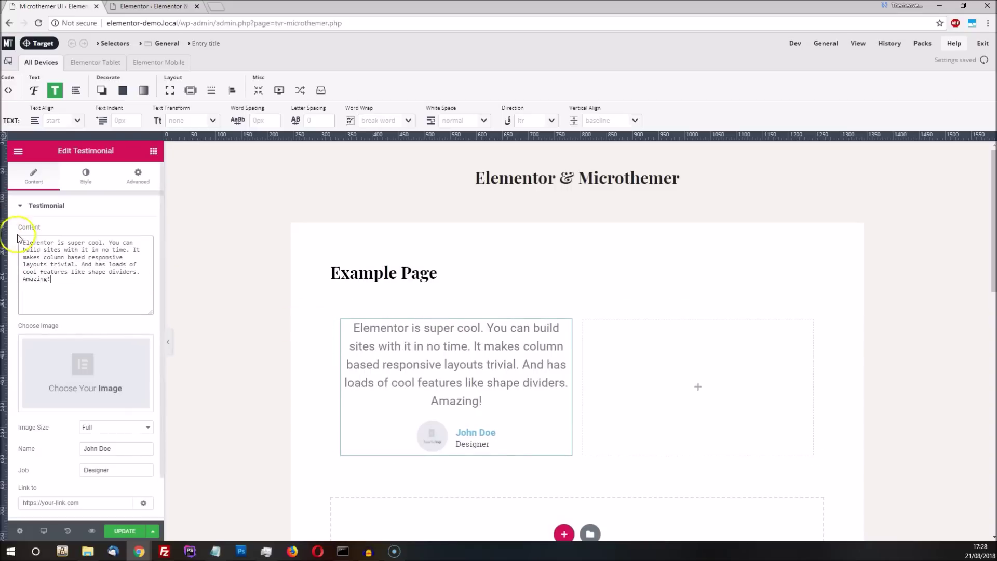
left_click(112, 382)
left_click(66, 252)
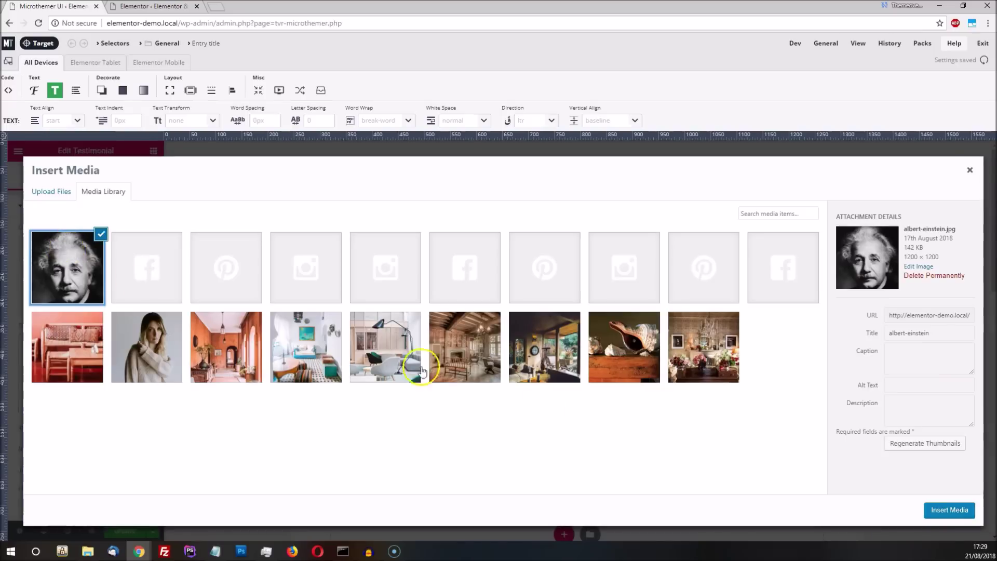
left_click(955, 509)
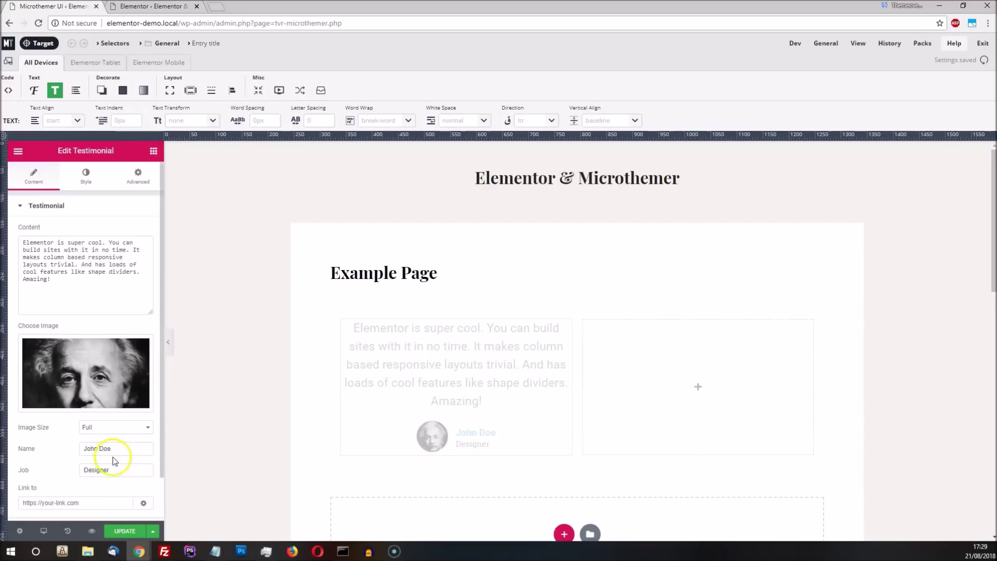
Step: Replace the author name with a new name and set the job to Scientist
left_click_drag(113, 450, 65, 451)
type("Einstein")
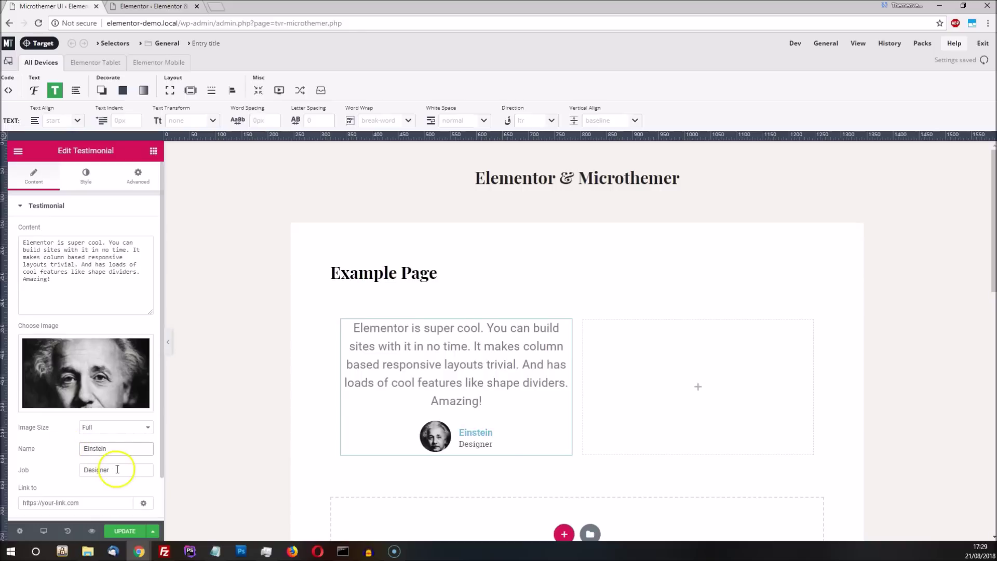
left_click(117, 469)
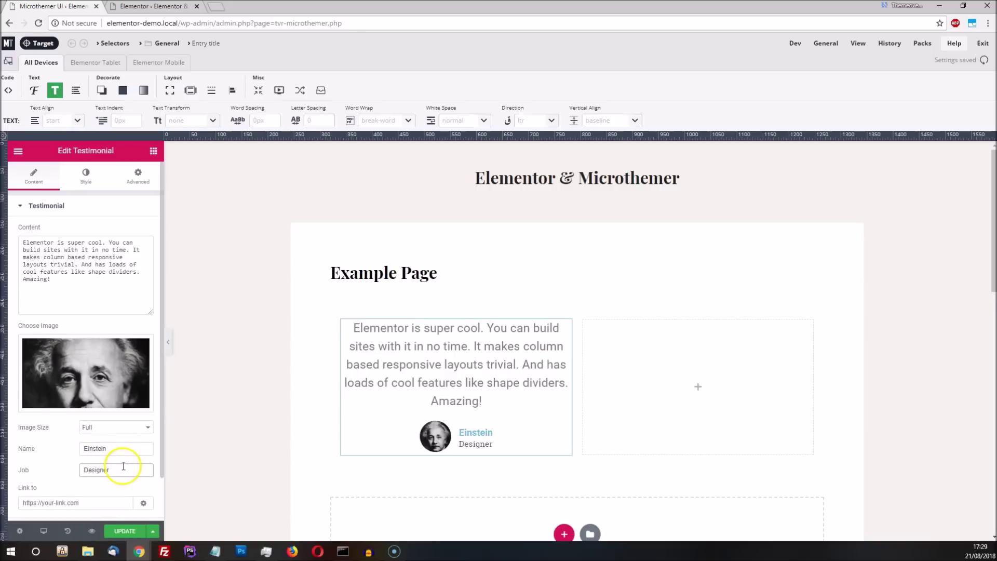
left_click_drag(124, 466, 36, 475)
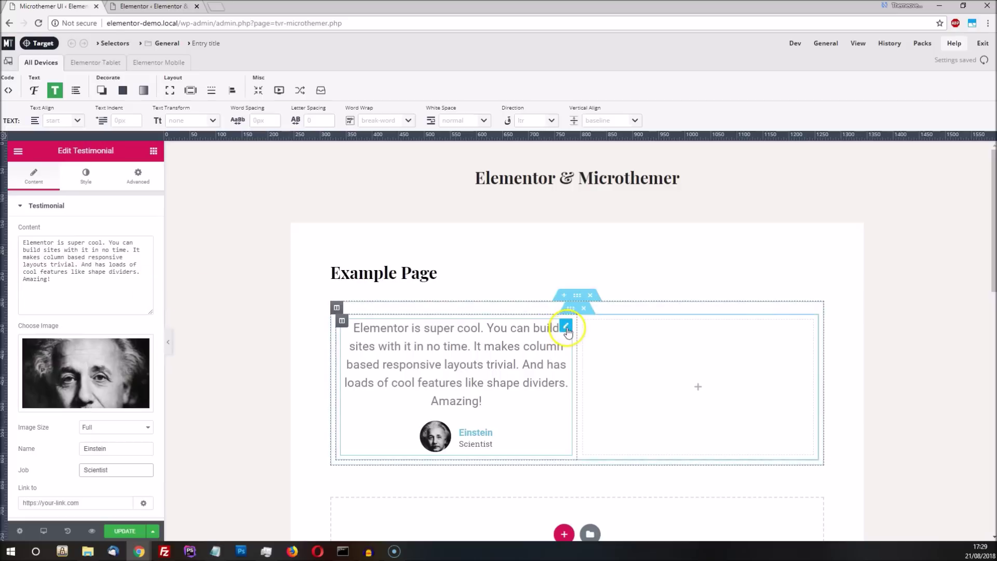
Step: Duplicate the testimonial and move the copy into the right column
right_click(569, 331)
left_click(584, 352)
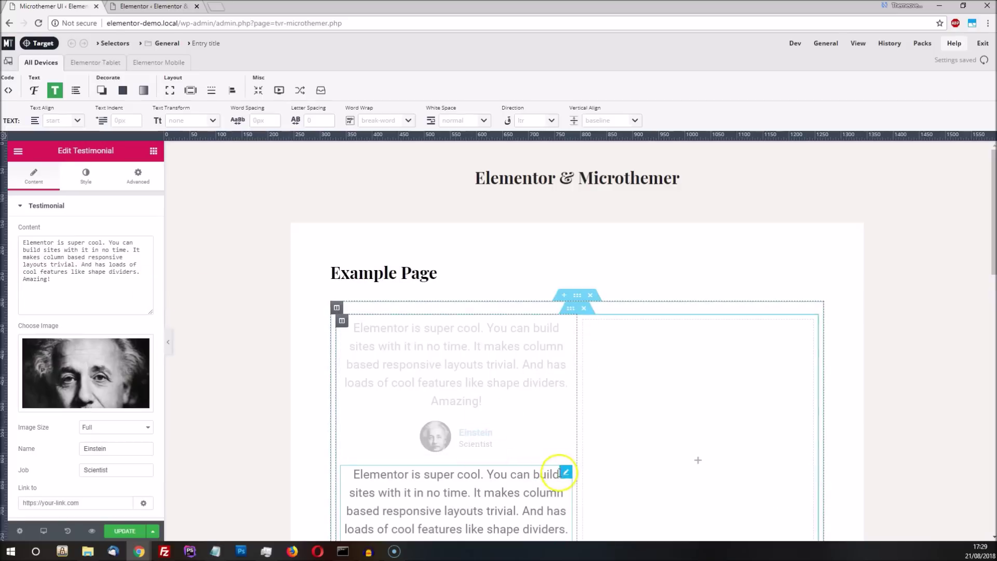
left_click_drag(568, 470, 635, 374)
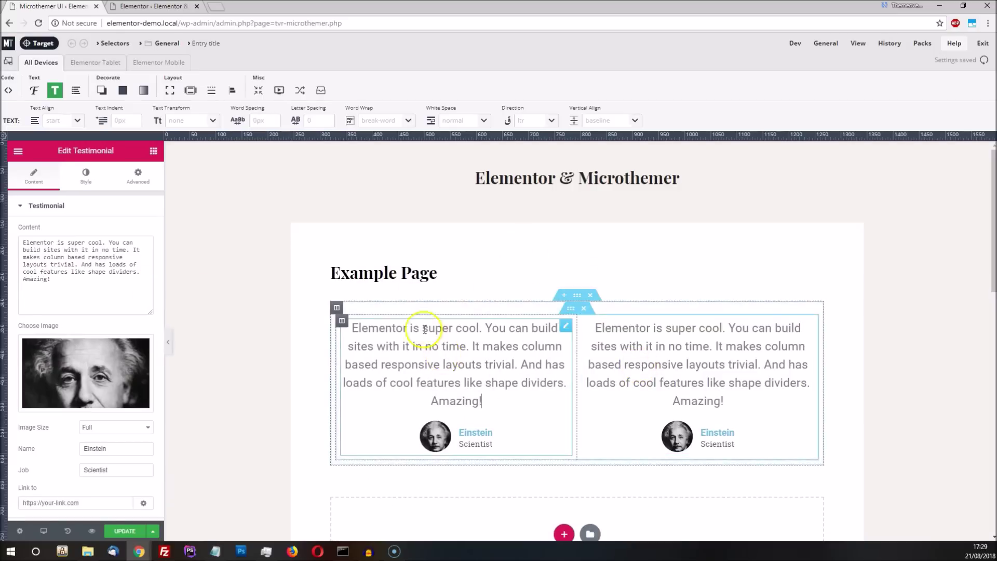
left_click(494, 260)
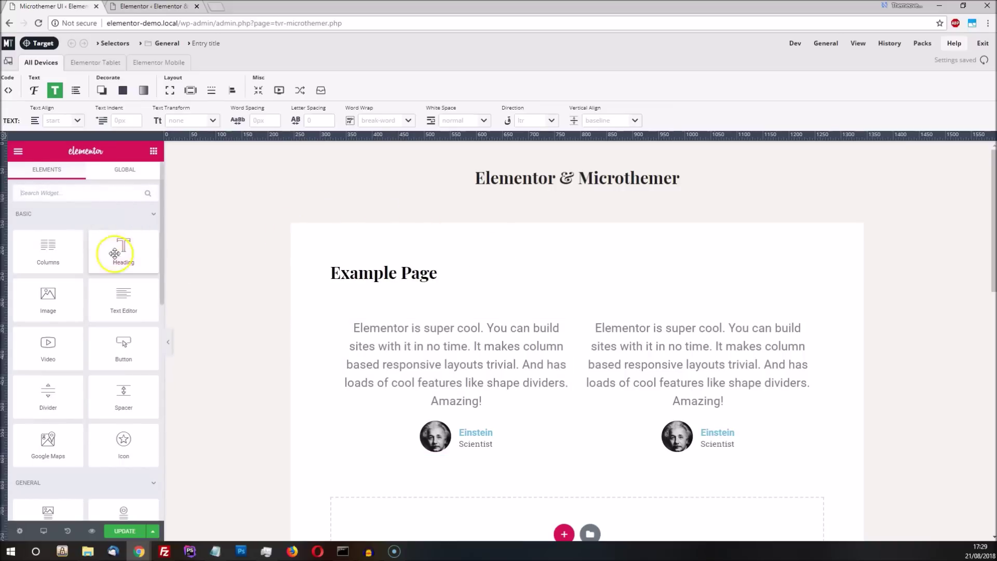
Step: Try Left, Centre, Right and Left alignments on the left testimonial, ending on Centre
left_click(420, 375)
scroll(99, 322, "down", 1)
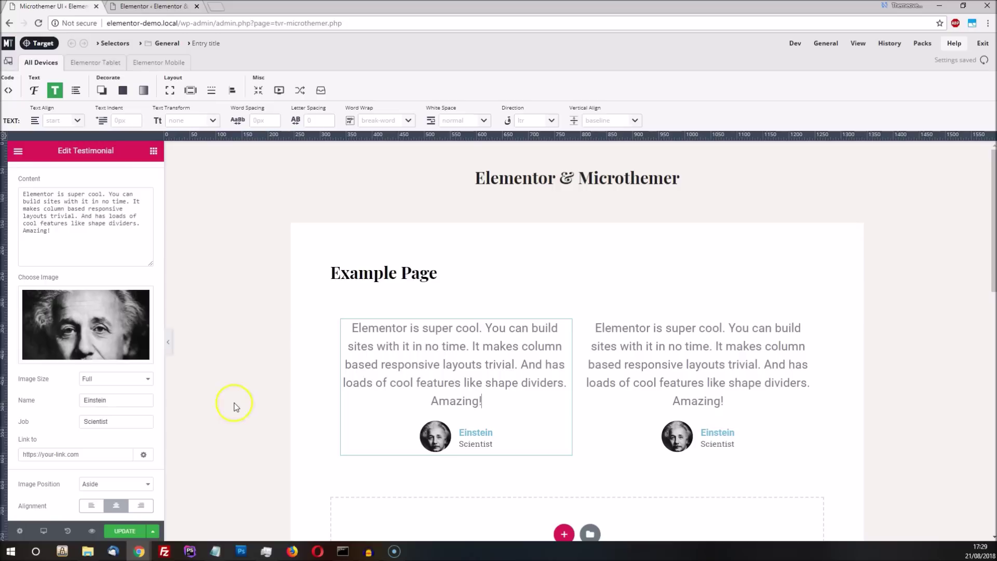
left_click(91, 506)
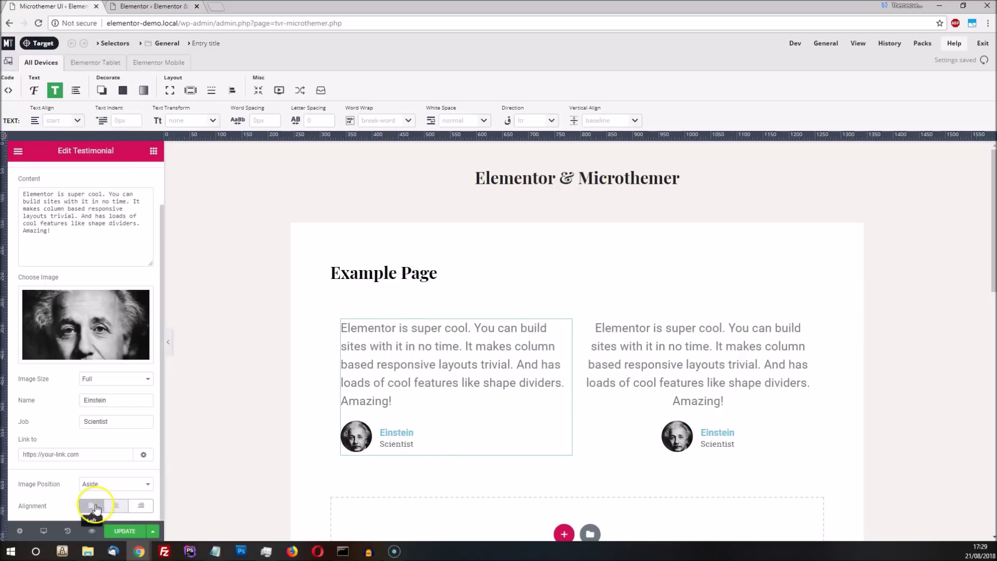
left_click(125, 508)
left_click(140, 509)
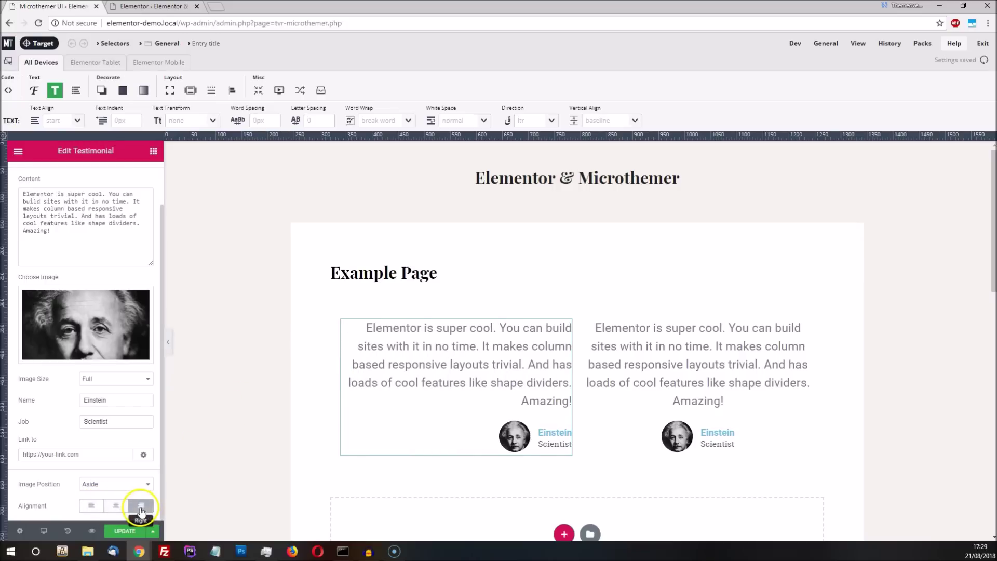
left_click(91, 507)
left_click(114, 510)
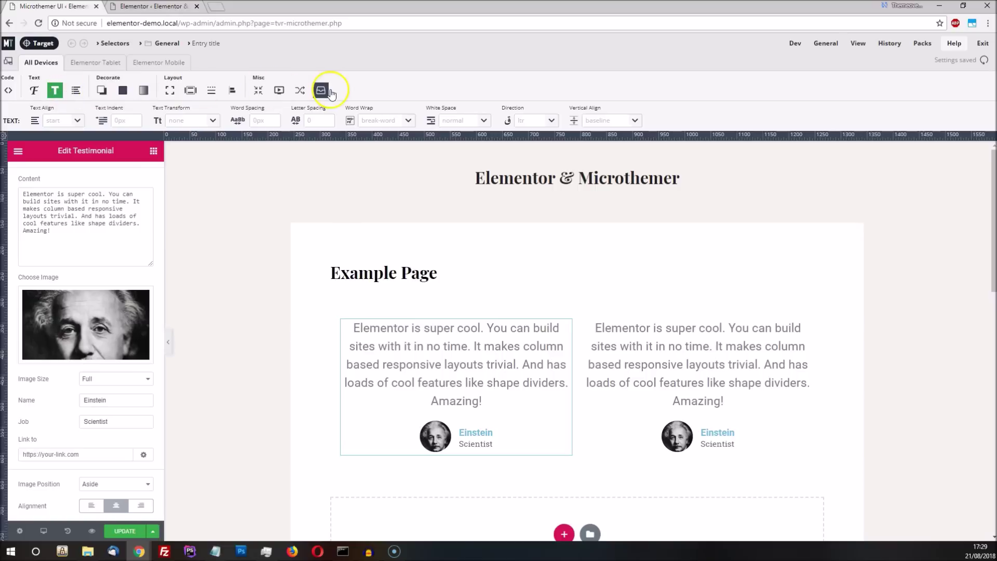
Step: Create a Microthemer selector targeting the first testimonial's content text
left_click(44, 48)
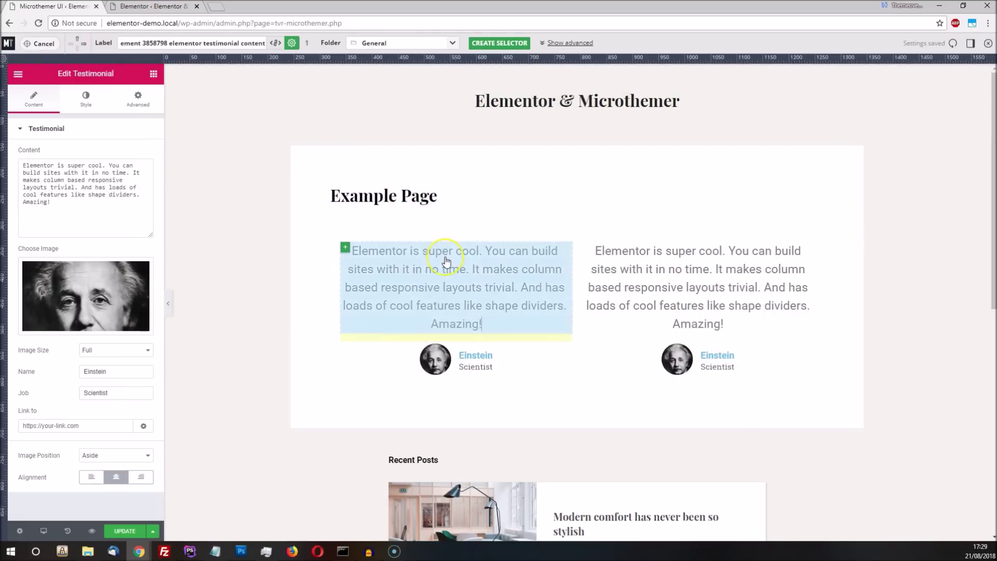
left_click(447, 260)
left_click(509, 45)
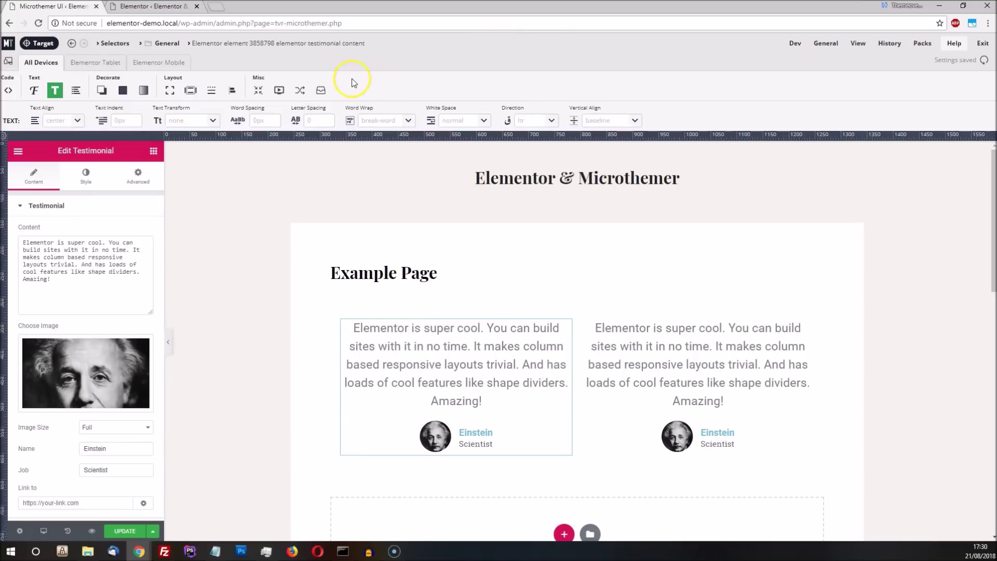
Step: Browse the Background, Border and Animation groups, return to Text, and open Elementor's Style tab
left_click(123, 90)
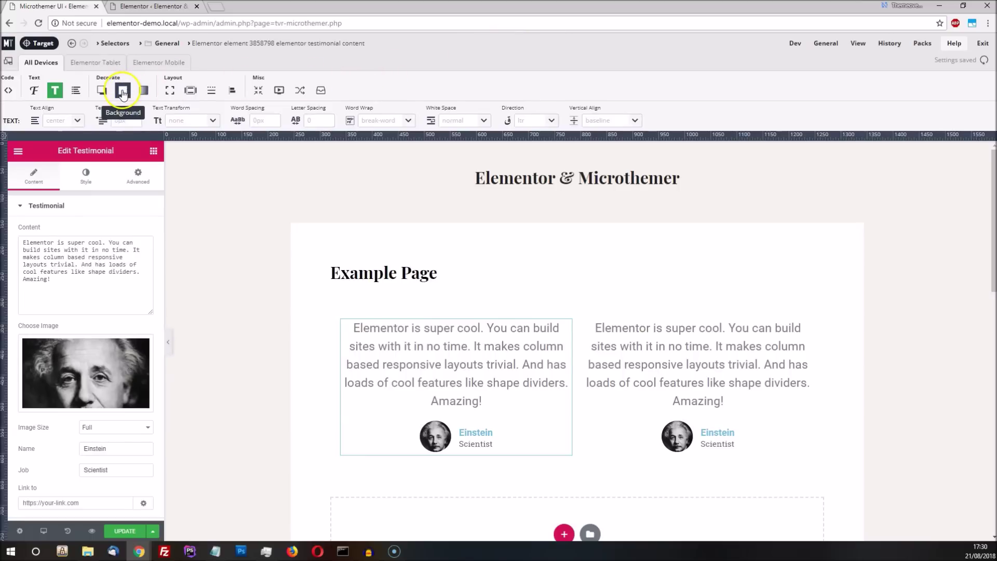
left_click(211, 91)
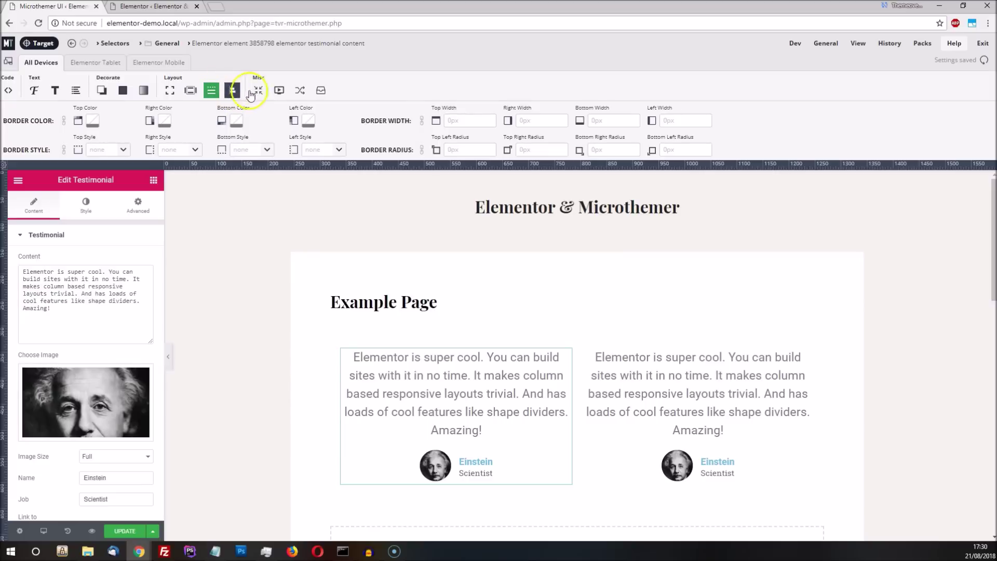
left_click(279, 91)
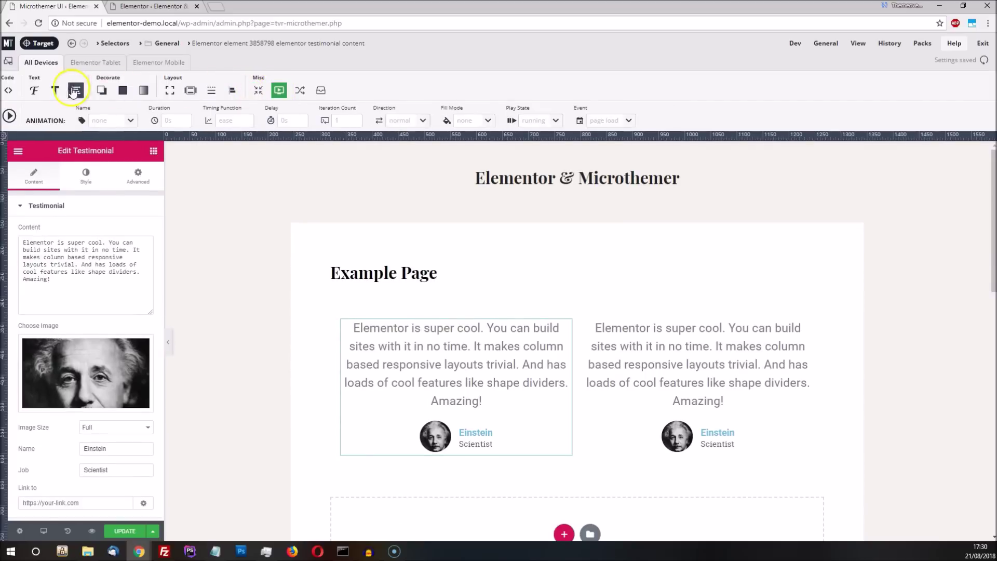
left_click(54, 90)
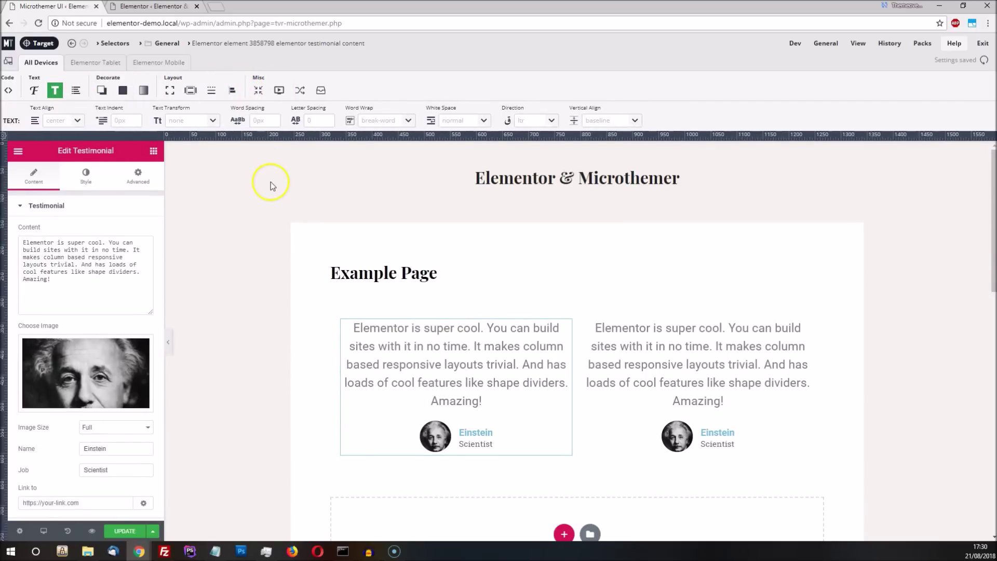
left_click(83, 178)
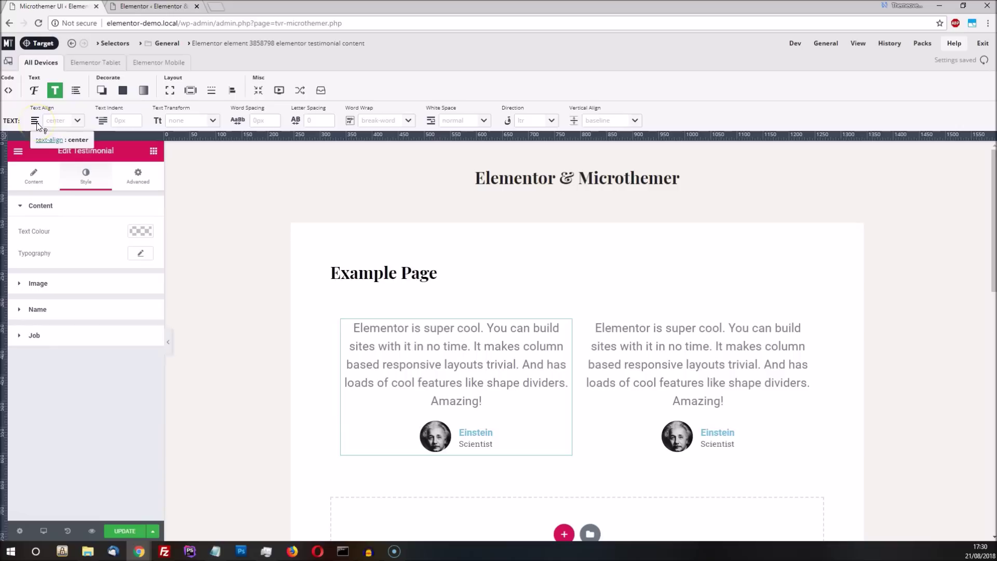
Step: Left-align the first testimonial's text and set its font size to 18 through the selector
left_click(78, 123)
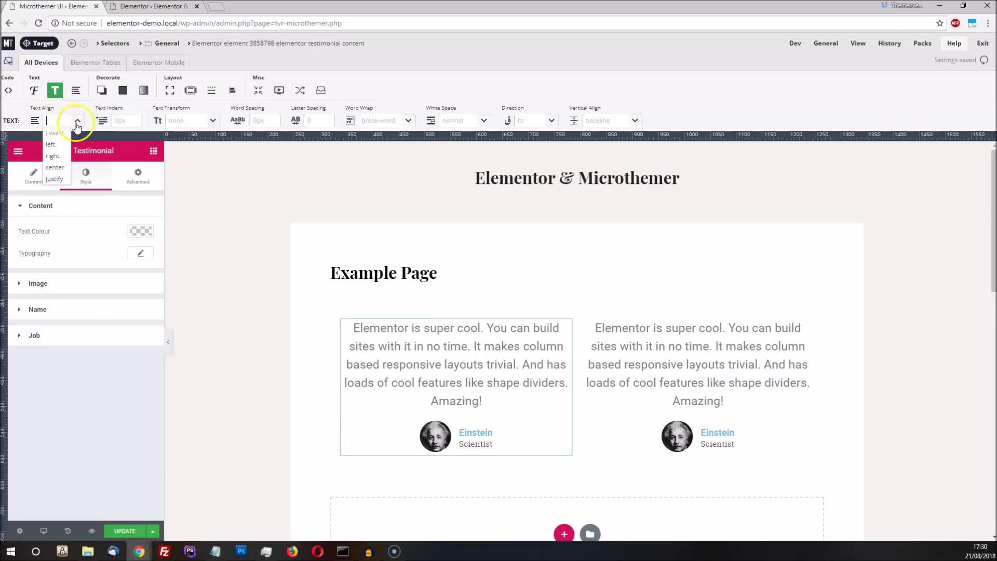
left_click(49, 139)
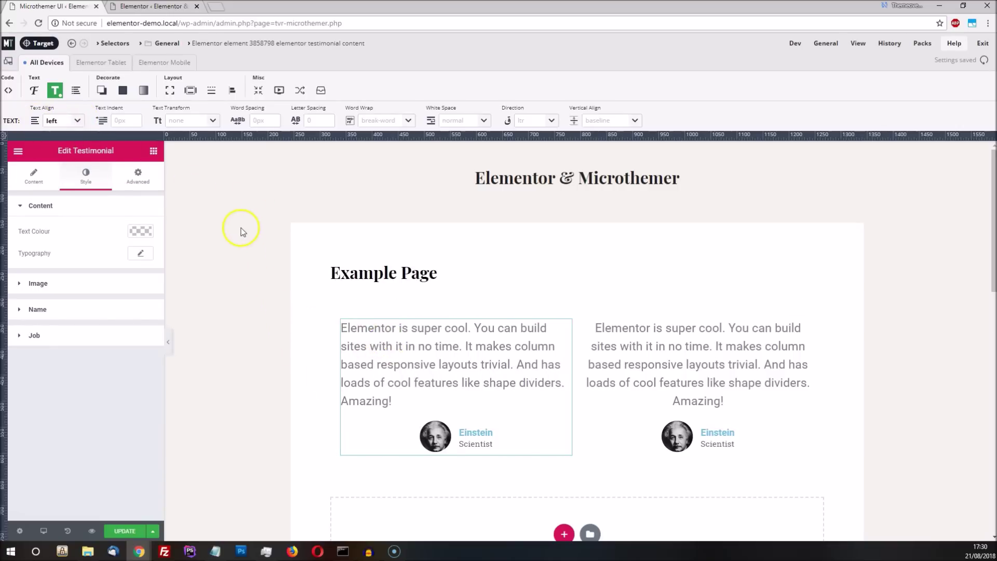
left_click(34, 90)
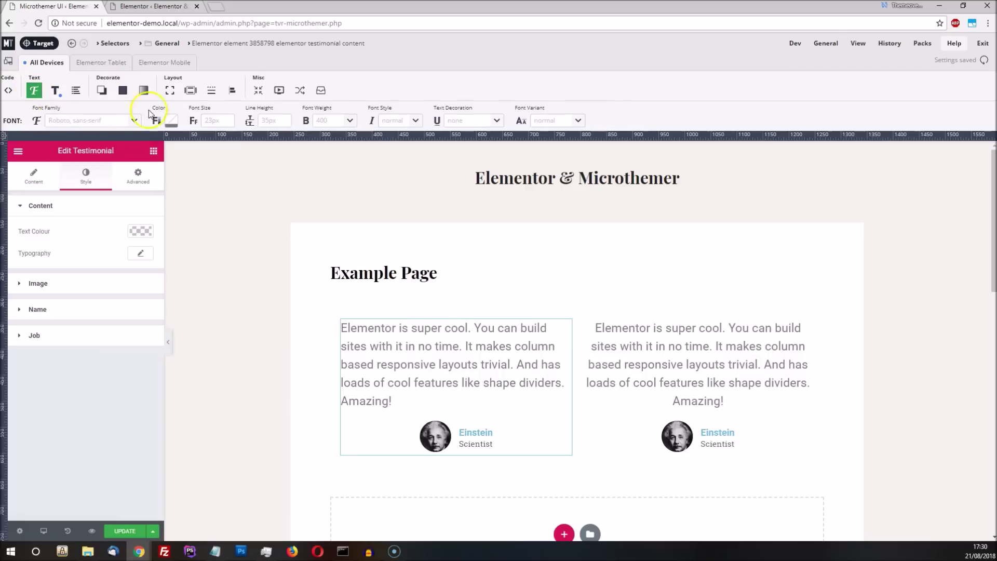
left_click(221, 121)
left_click(223, 205)
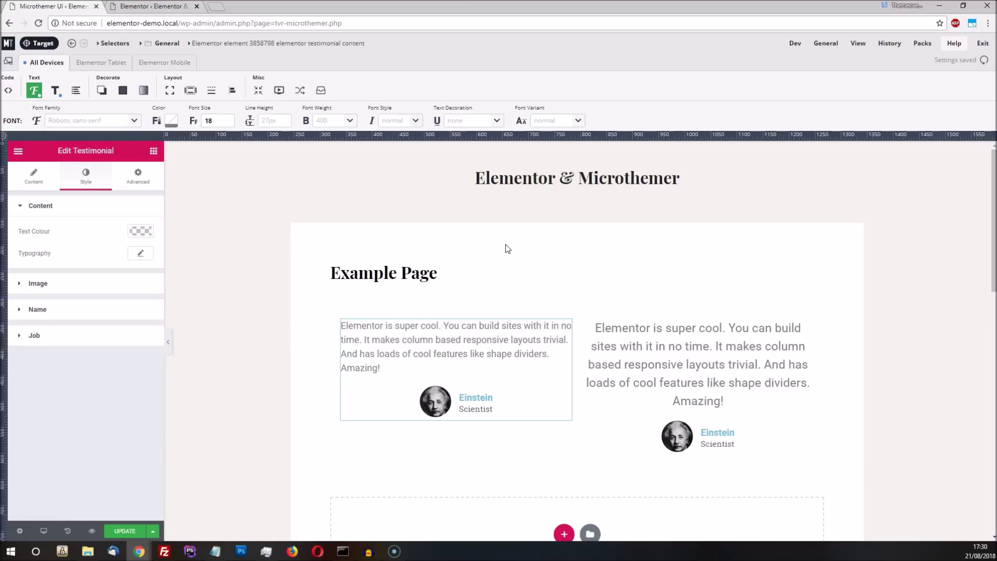
left_click(299, 48)
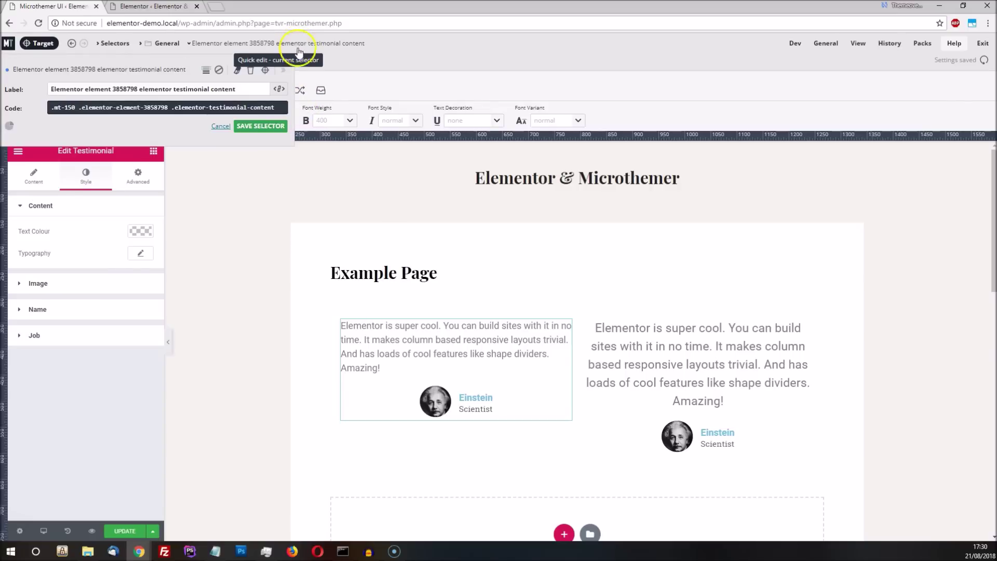
Step: Retarget the selector to the suggestion .elementor-testimonial-content covering both testimonials
left_click(266, 70)
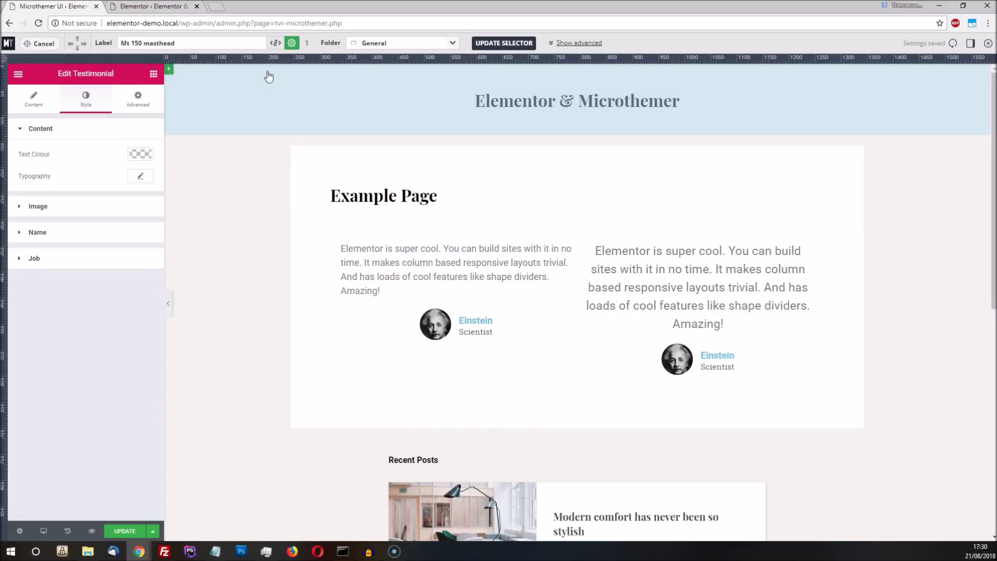
left_click(410, 255)
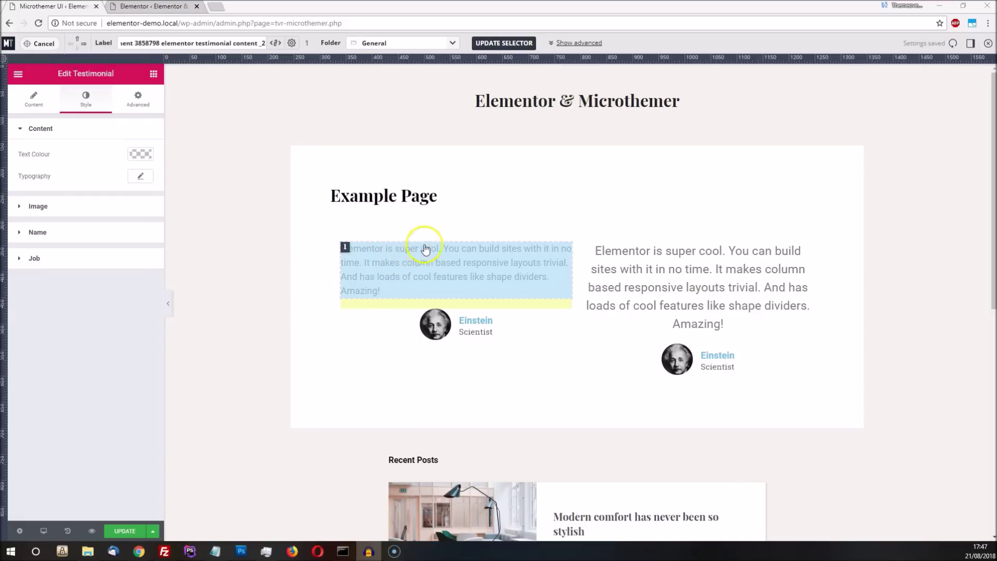
left_click(580, 44)
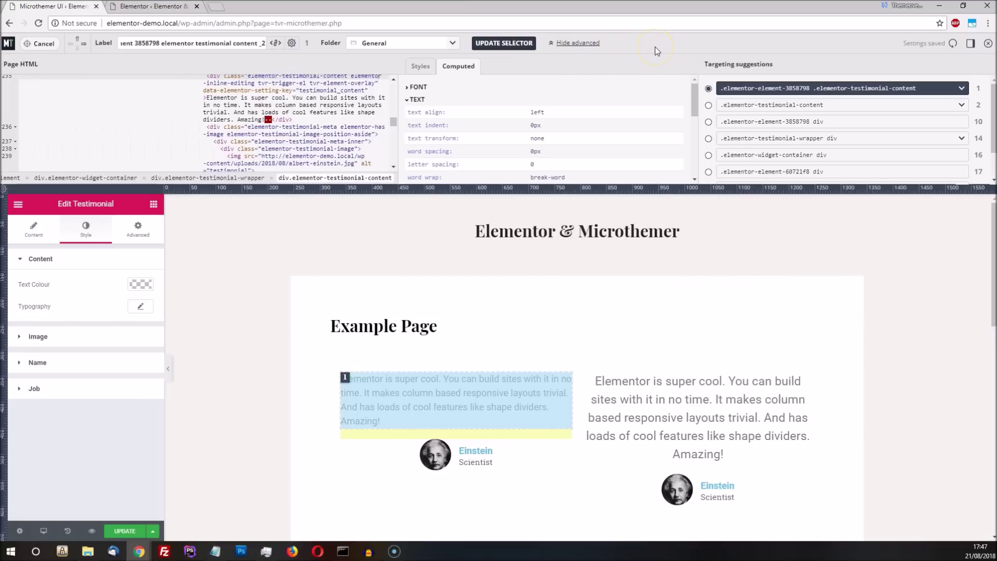
left_click(708, 106)
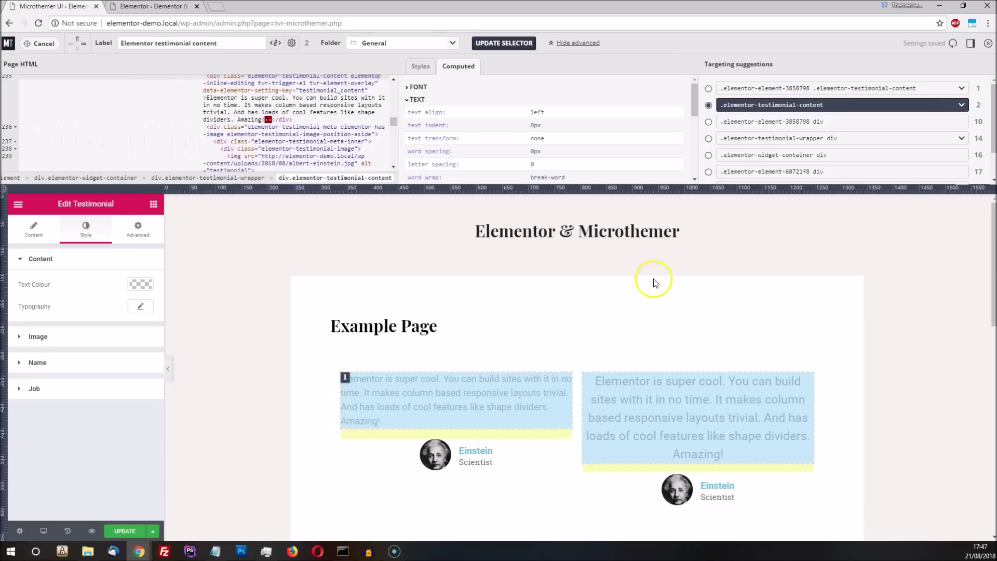
mouse_move(979, 108)
Step: Toggle the computed text and font properties, then update the retargeted selector
left_click(419, 100)
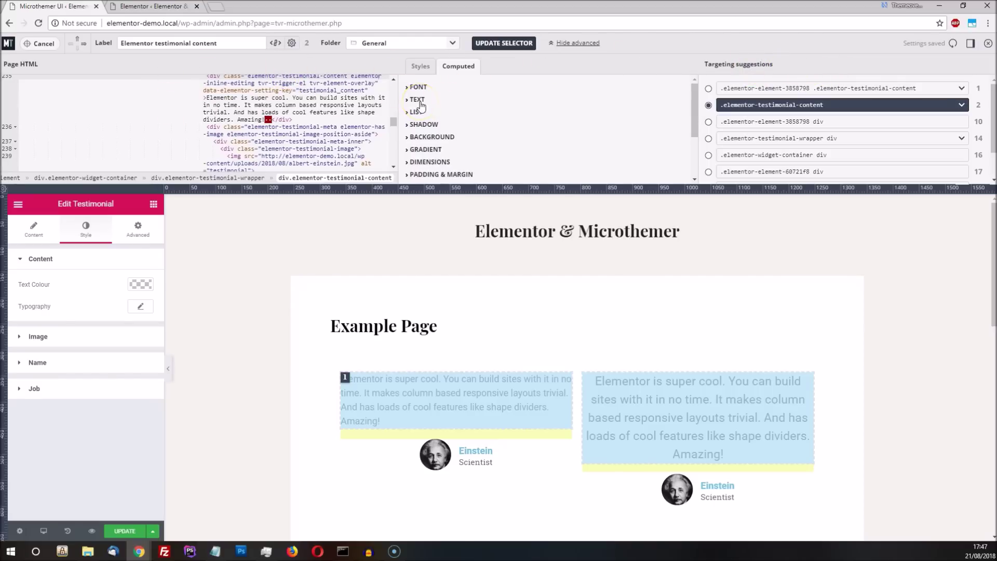
left_click(418, 87)
left_click(419, 88)
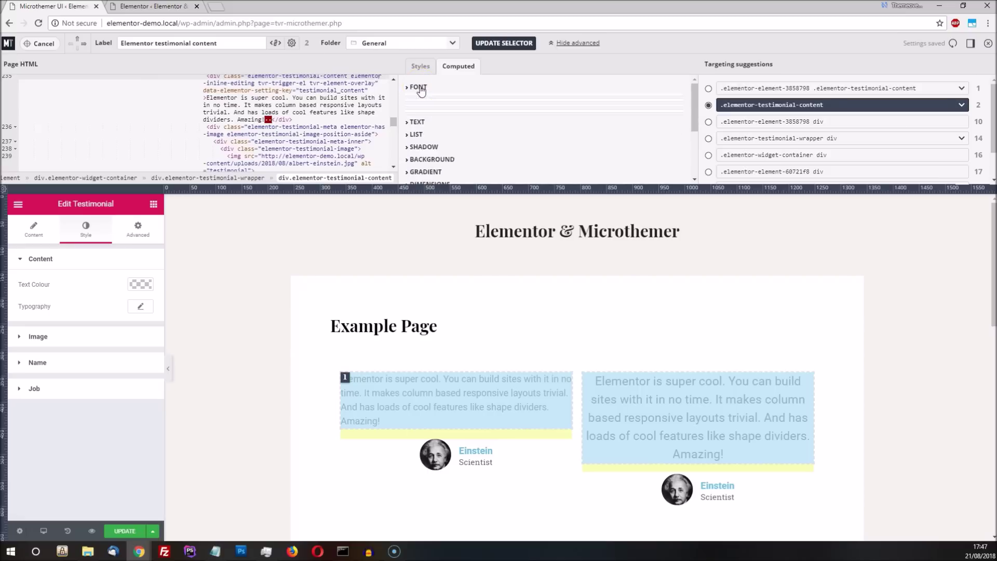
left_click(418, 87)
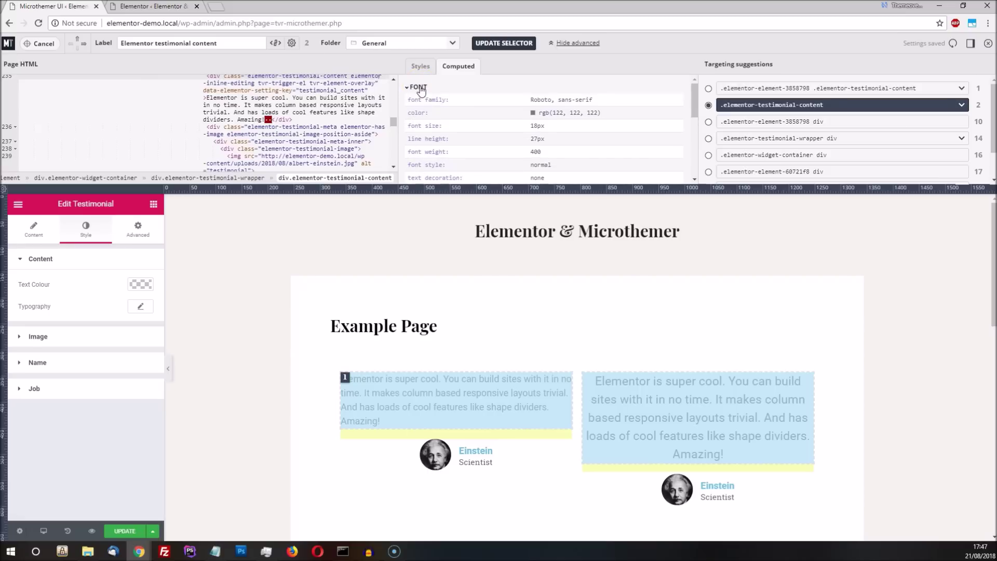
left_click(502, 44)
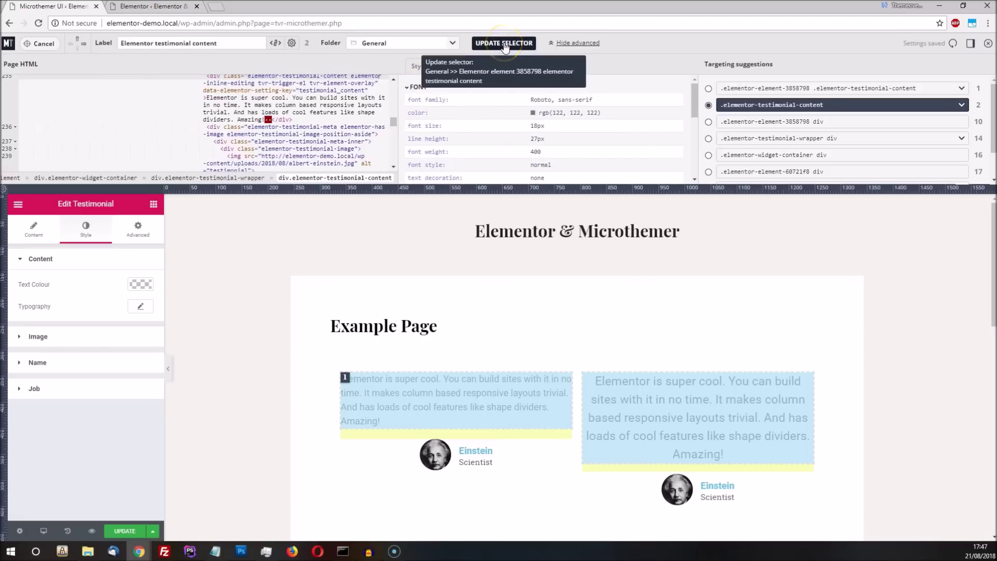
left_click(504, 44)
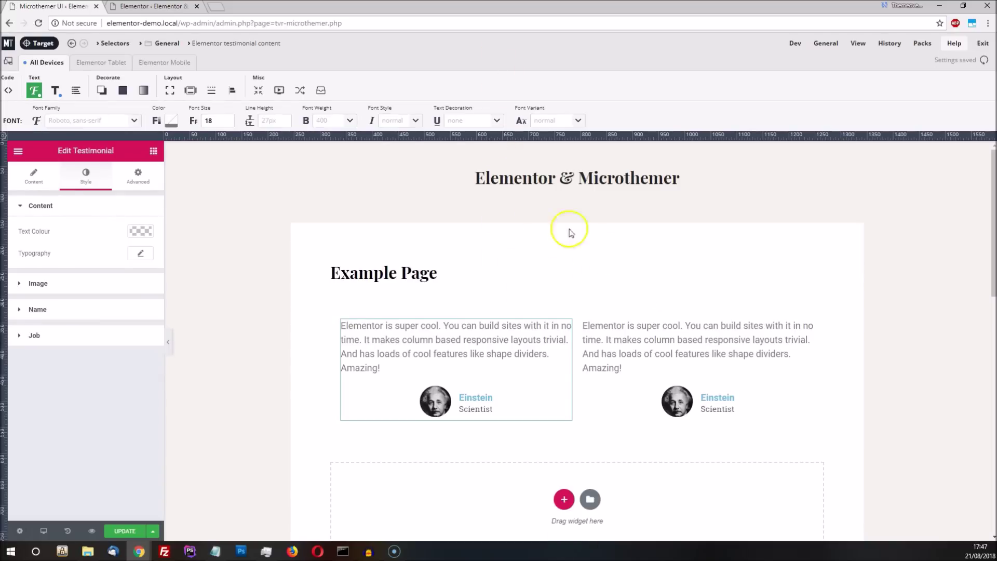
Step: Set the testimonial text font family to Google font Pacifico and font size to 22
left_click(134, 120)
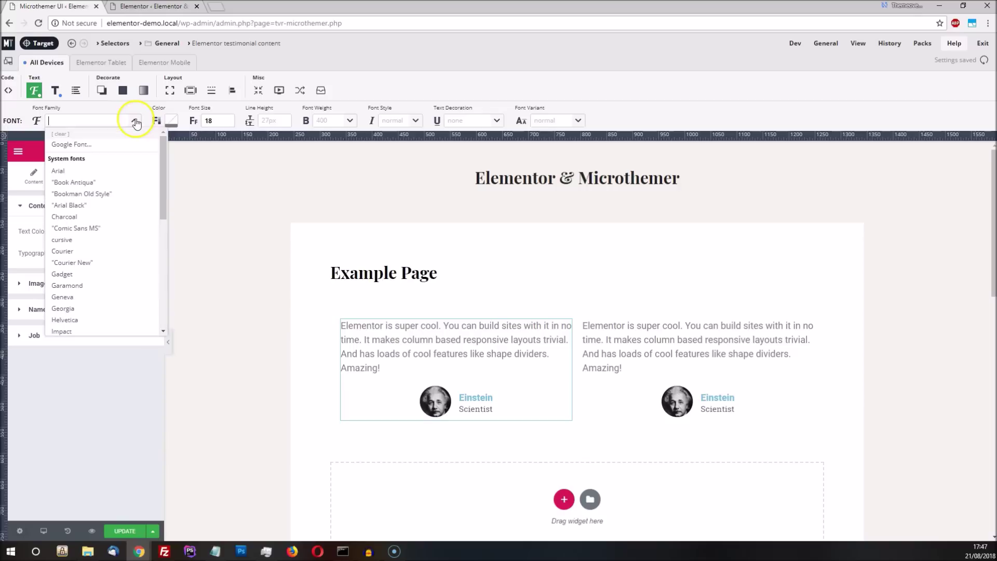
left_click(119, 144)
left_click(254, 120)
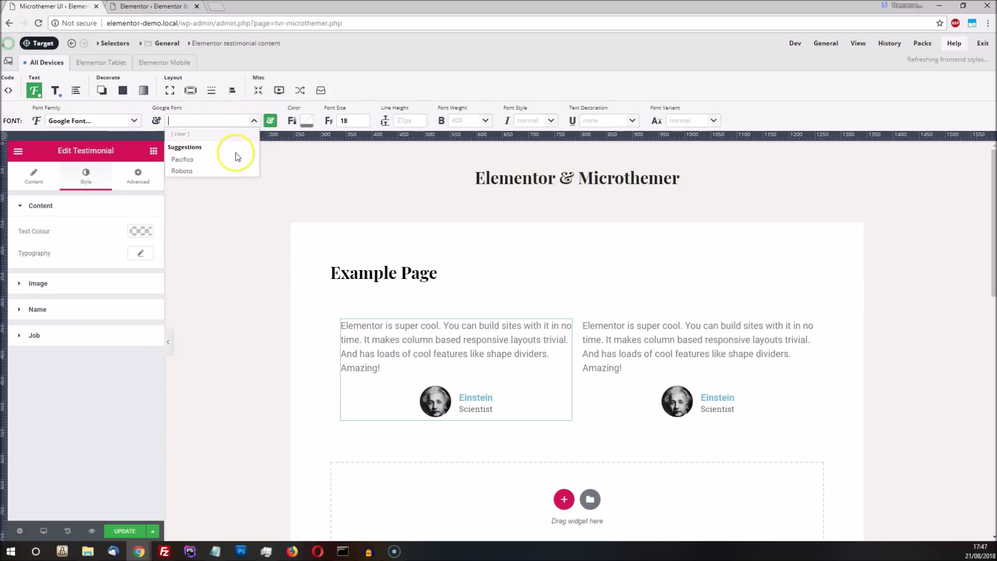
left_click(235, 160)
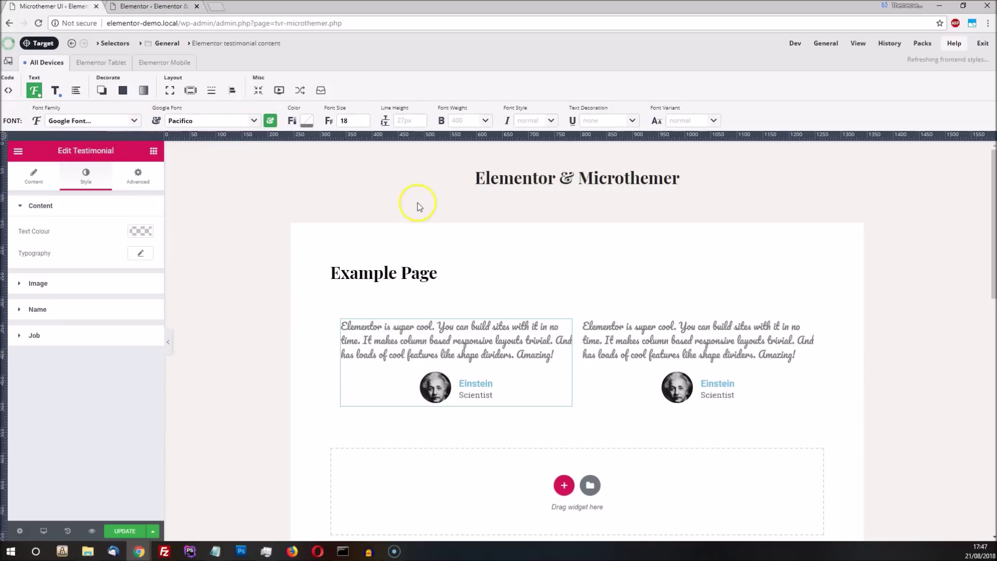
left_click(361, 121)
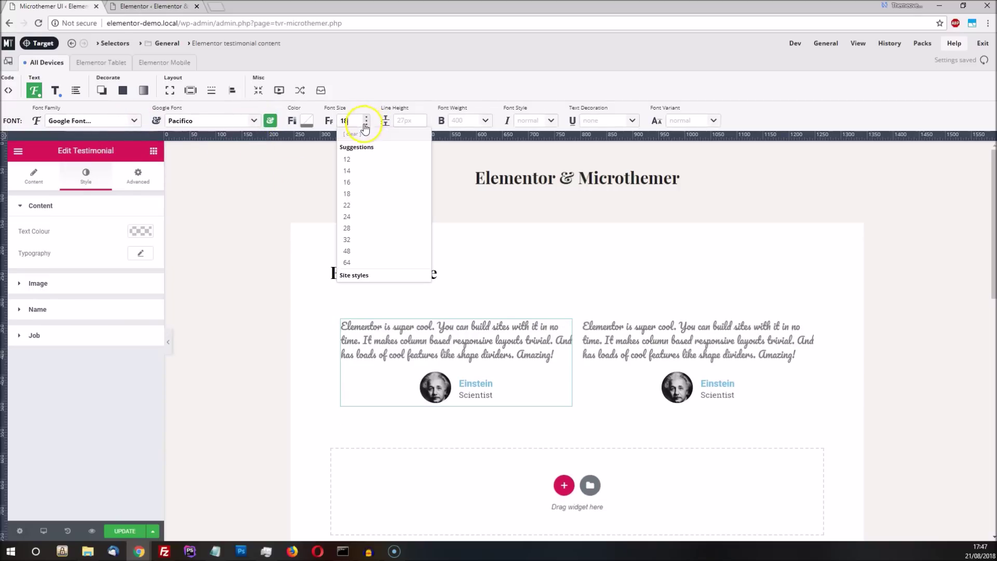
left_click(347, 205)
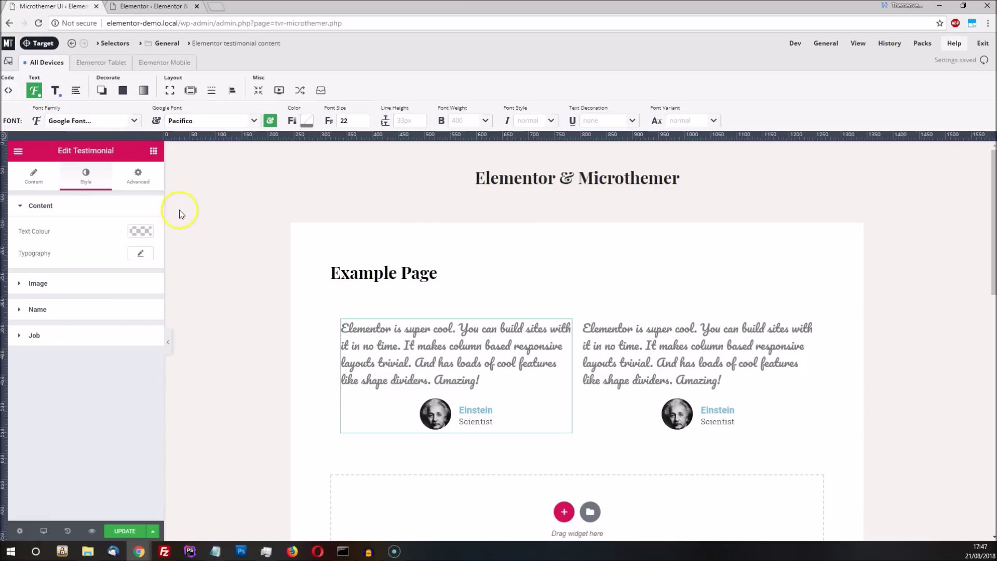
Step: Show the testimonial's Advanced Elementor settings, then start targeting the portrait image
left_click(138, 175)
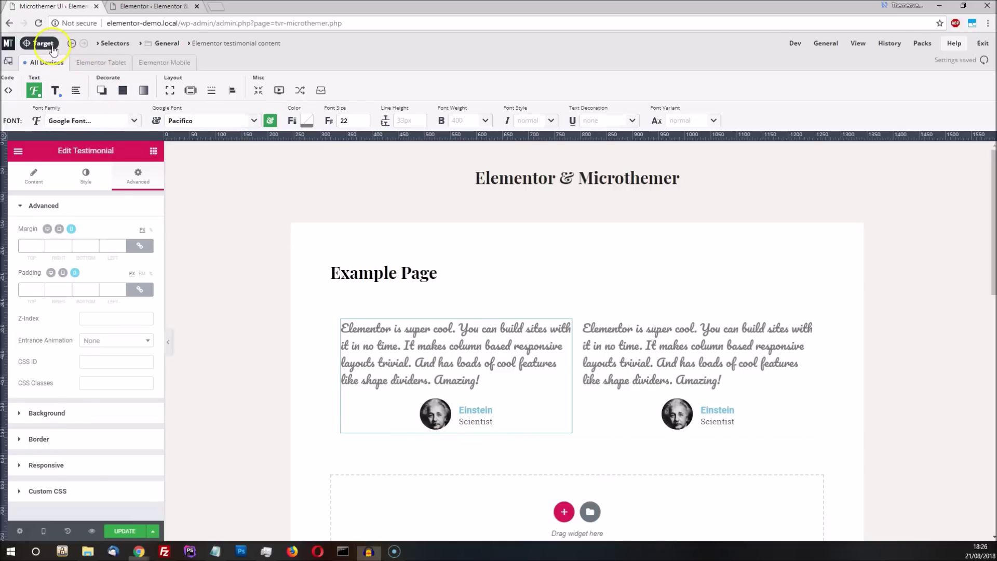
left_click(39, 44)
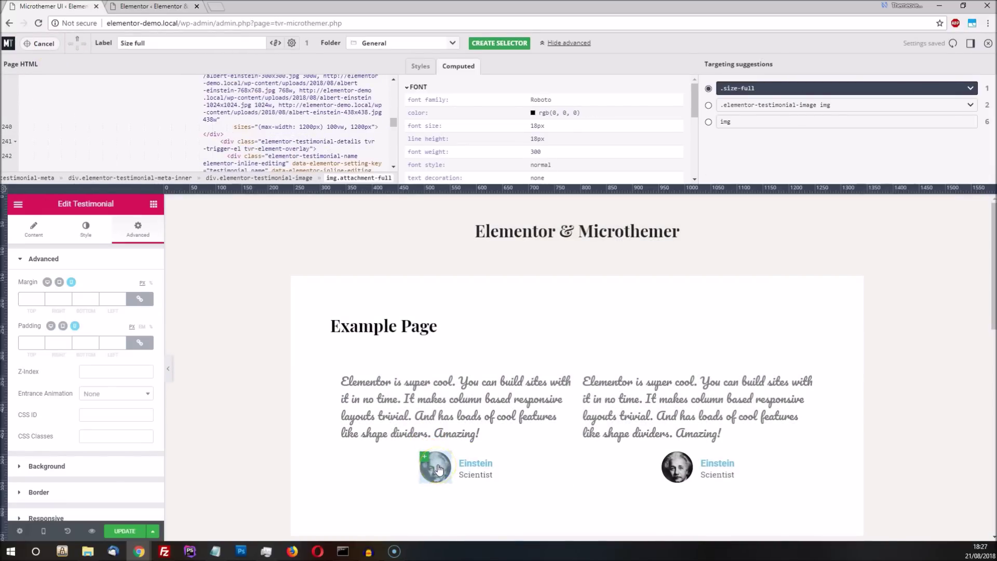
Step: Create a selector for both portraits using the suggestion .elementor-testimonial-image img
left_click(709, 106)
left_click(722, 165)
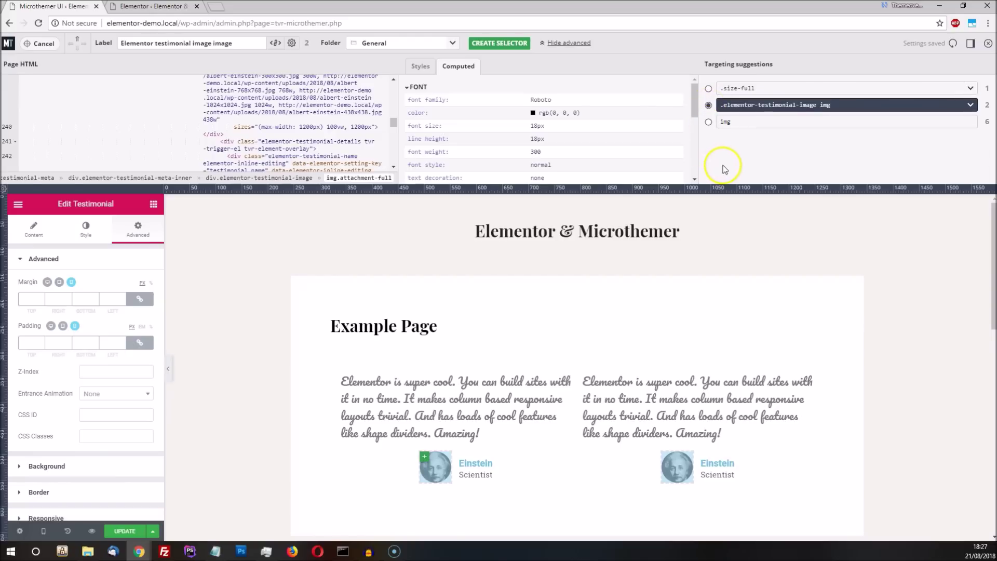
left_click(503, 44)
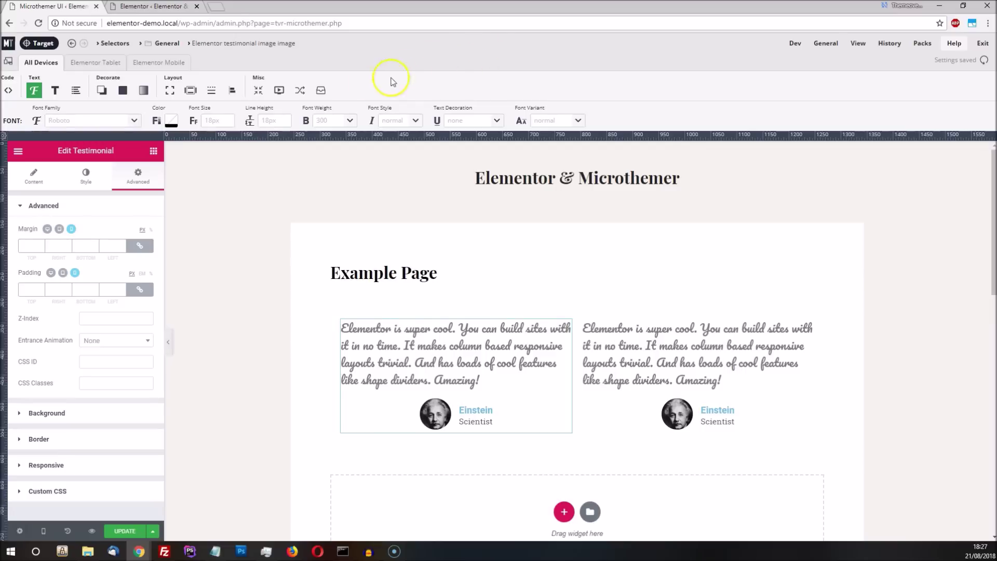
Step: Give the image selector animation slideInLeft, duration 1s, triggered on inView
left_click(279, 92)
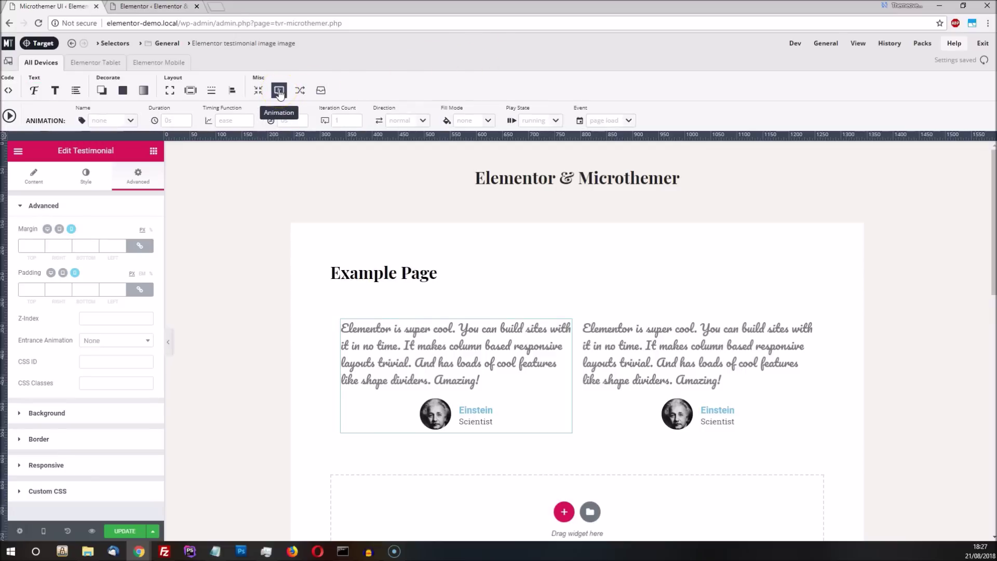
left_click(129, 120)
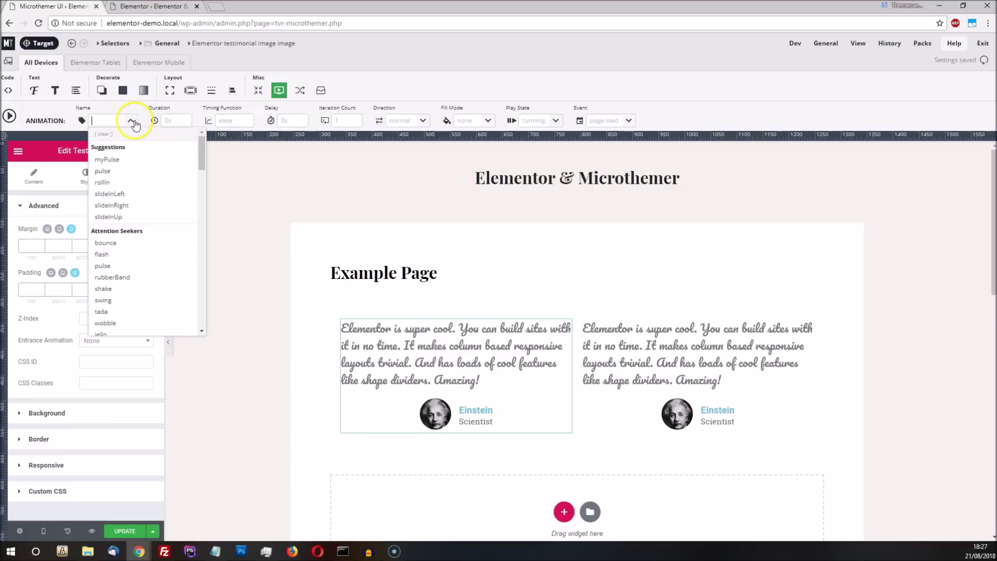
left_click(124, 195)
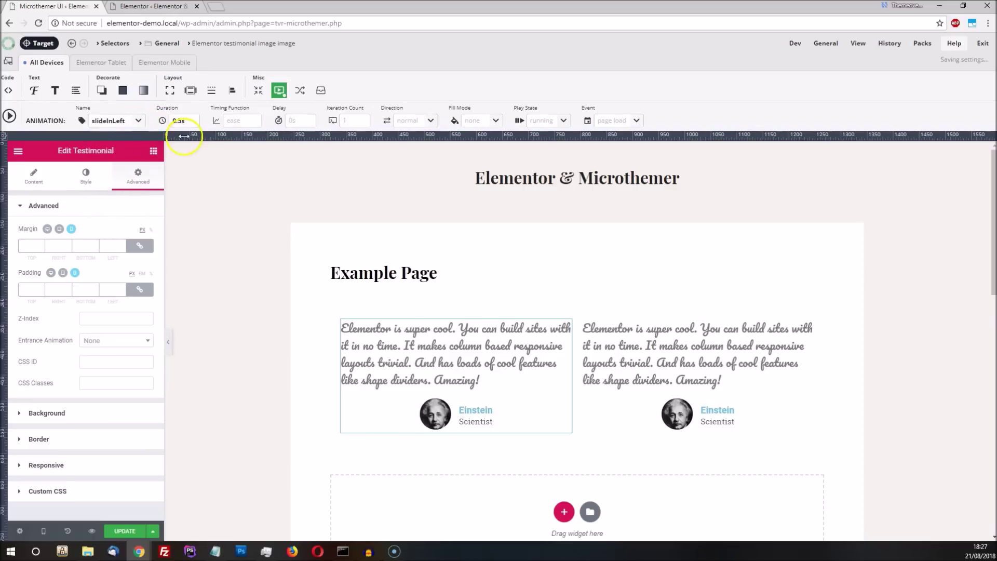
left_click(196, 119)
left_click(196, 125)
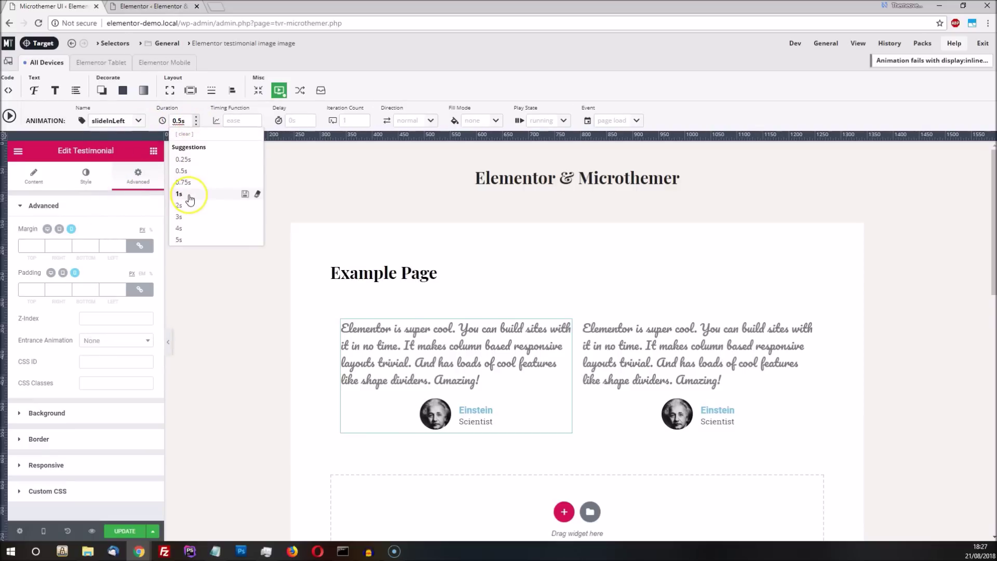
left_click(189, 197)
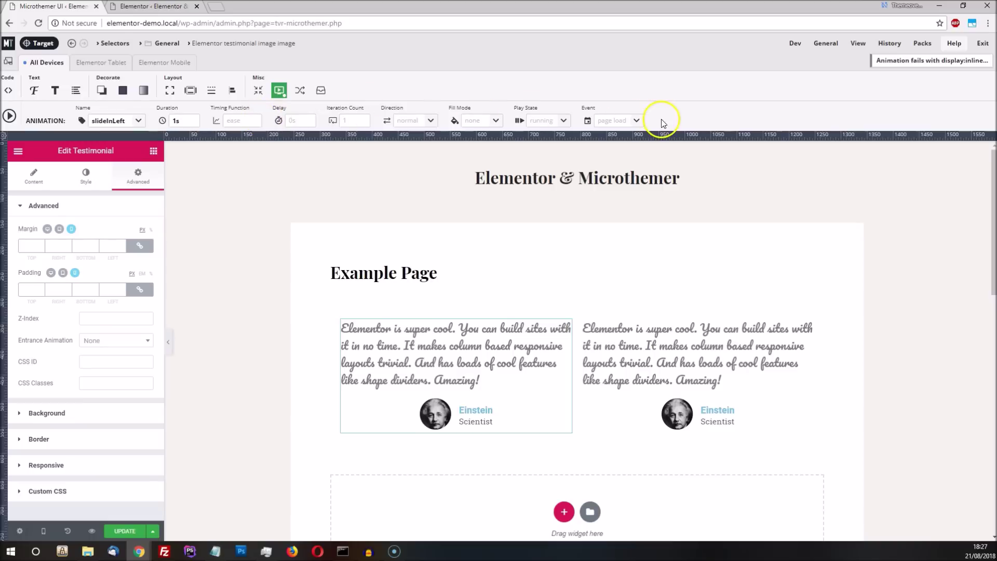
left_click(637, 121)
left_click(626, 197)
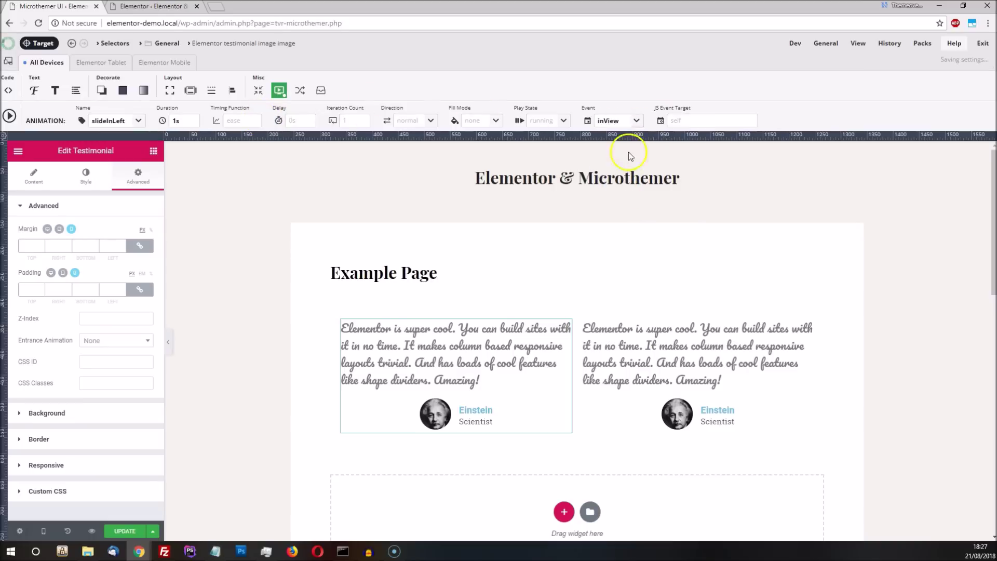
Step: Create a selector targeting the details block of both testimonials
left_click(39, 43)
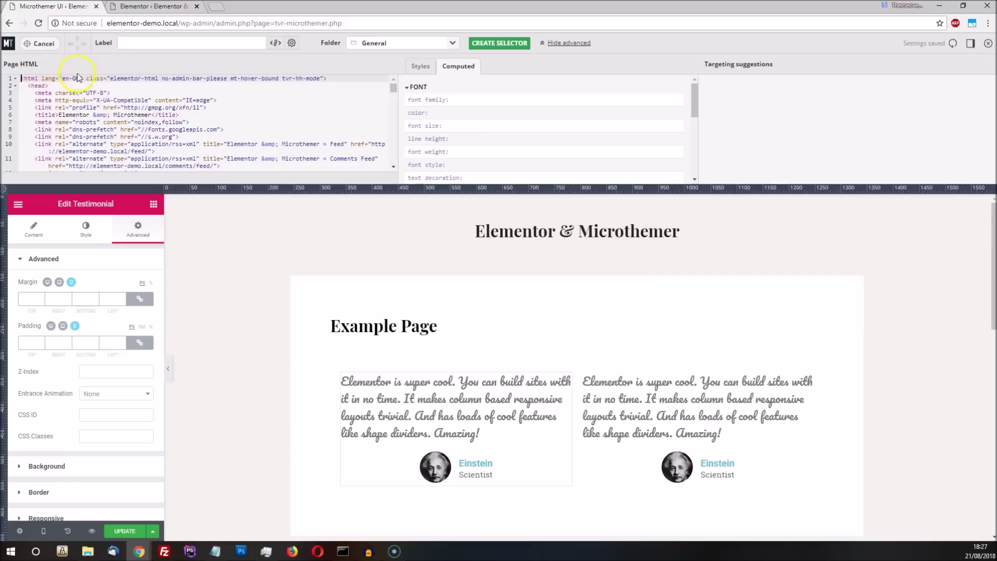
left_click(482, 486)
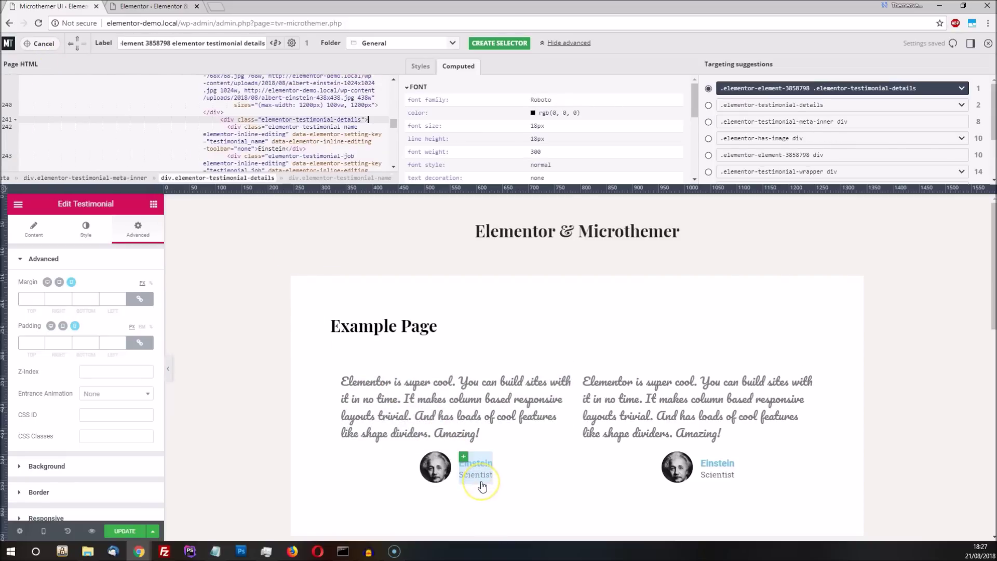
left_click(709, 106)
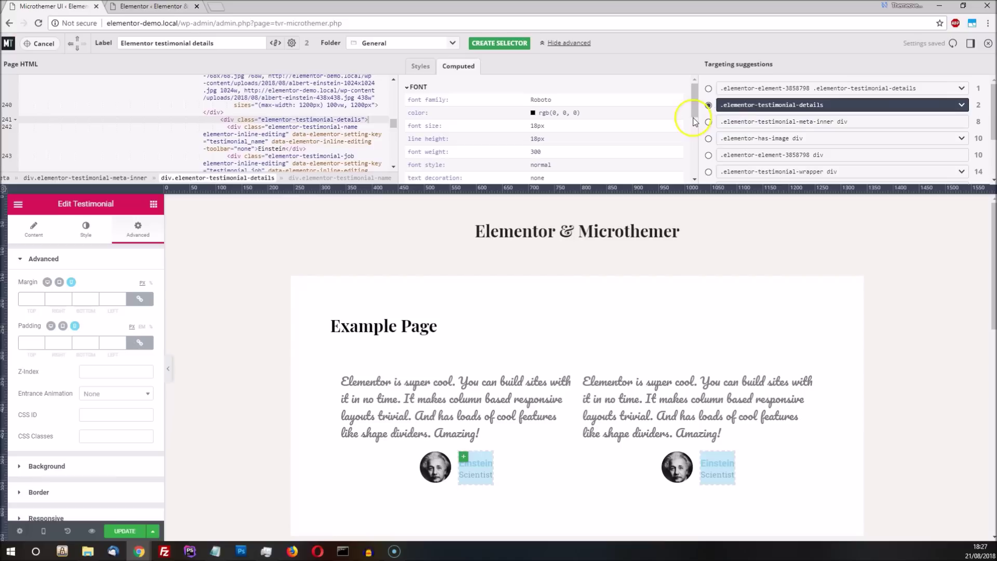
left_click(498, 44)
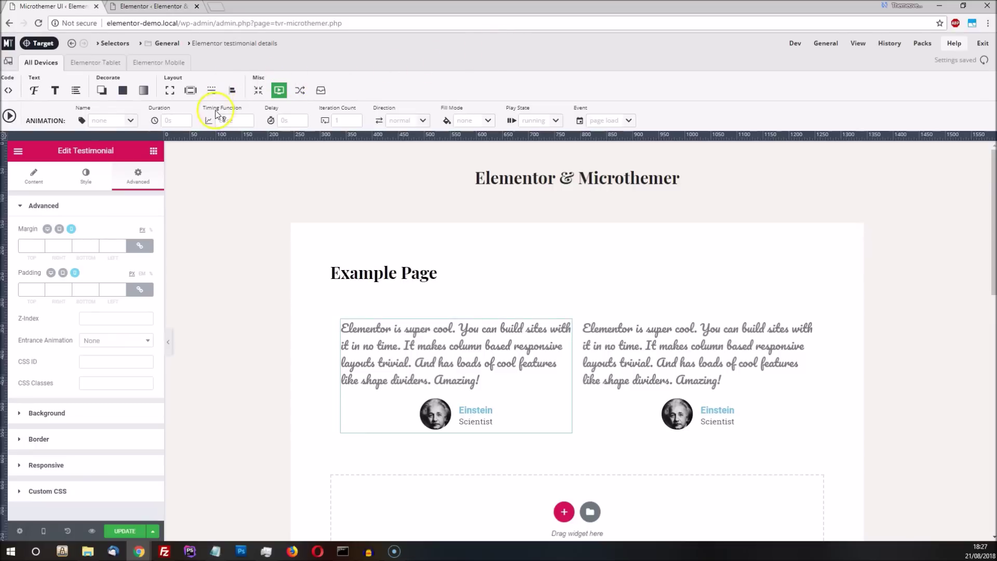
Step: Give the testimonial details a slideInRight animation lasting 1s, triggered on inView
left_click(128, 124)
left_click(129, 123)
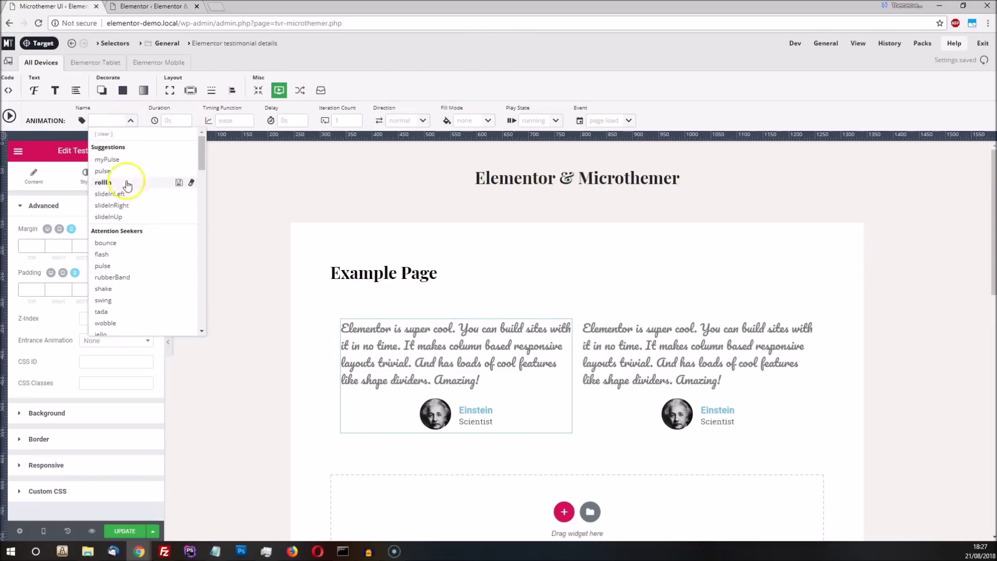
left_click(113, 206)
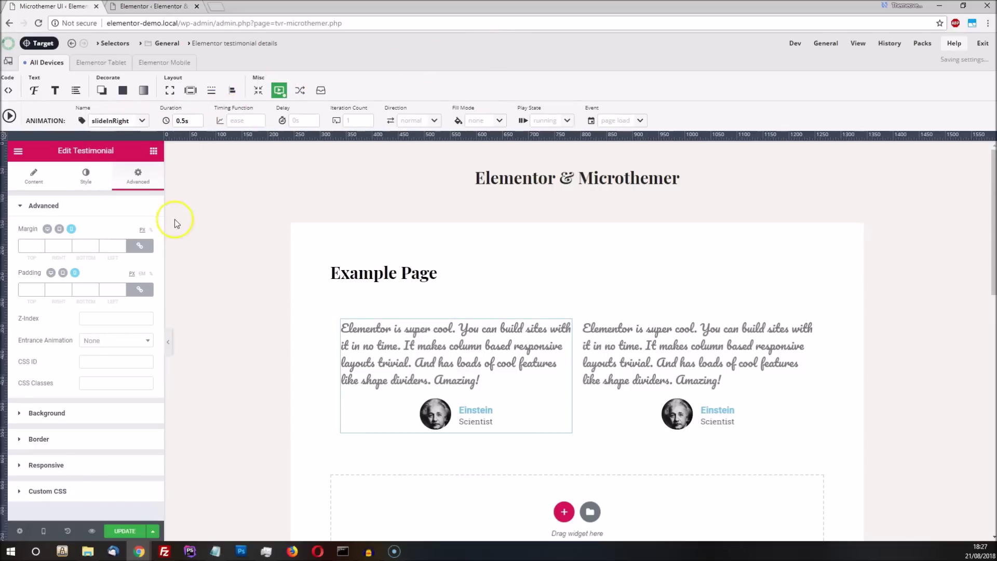
left_click(197, 122)
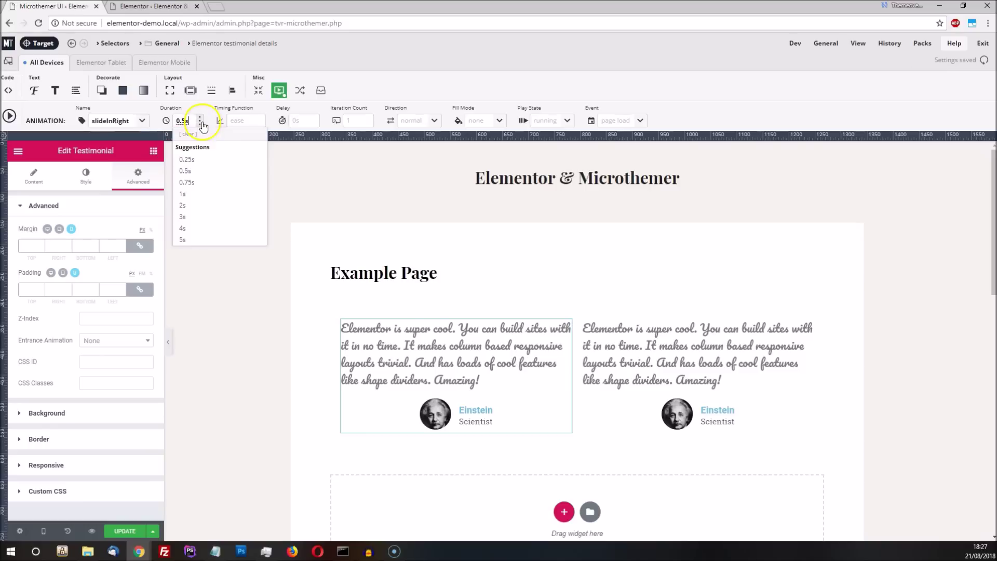
left_click(192, 196)
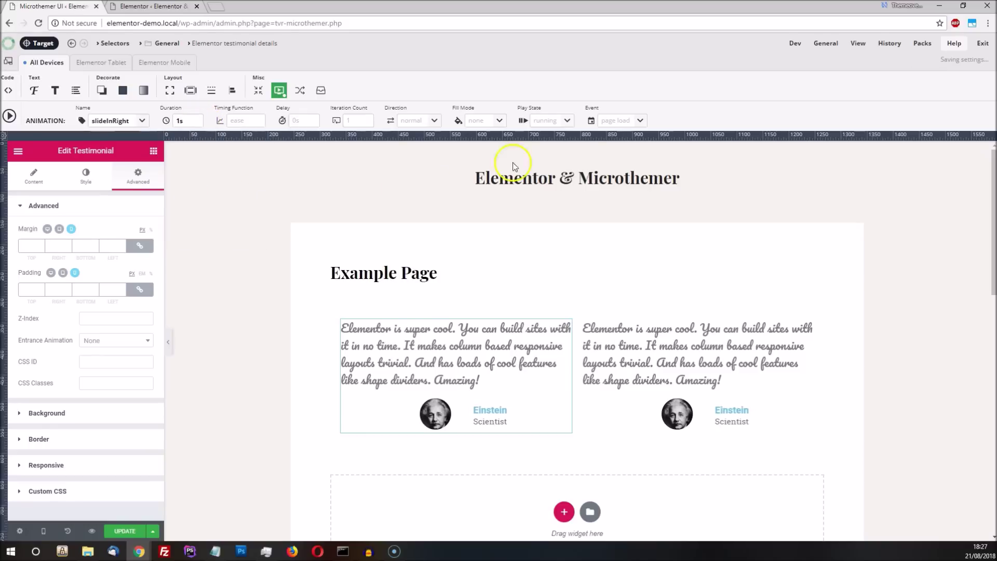
left_click(640, 123)
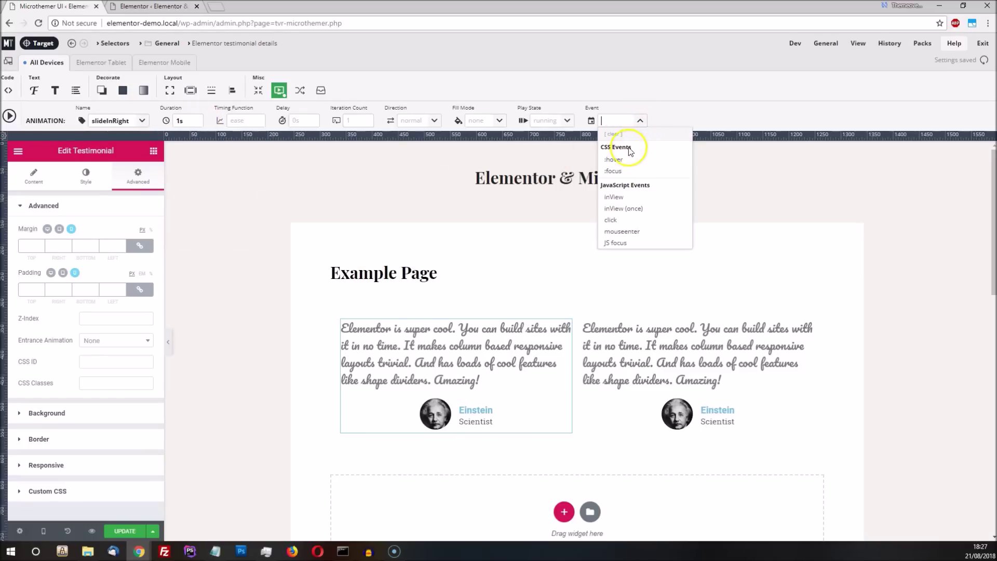
left_click(621, 194)
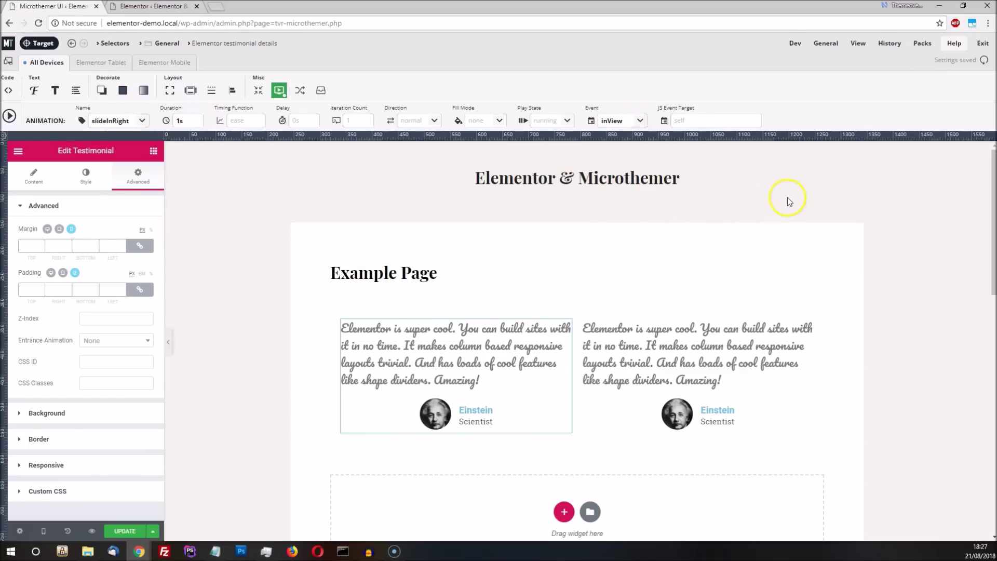
scroll(788, 199, "down", 6)
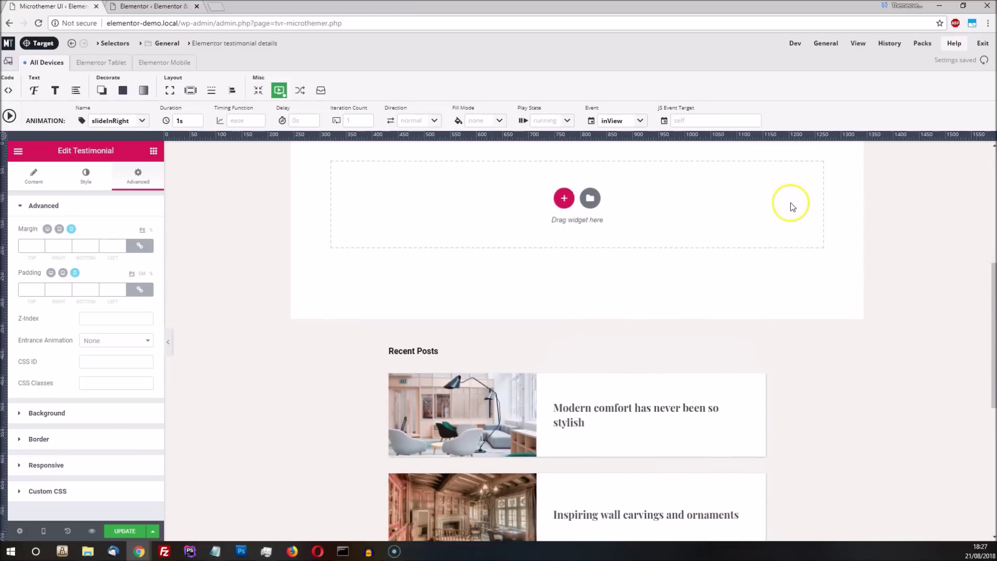
Step: Test the animation by scrolling, then set the details trigger to inView (once)
scroll(791, 203, "up", 5)
scroll(791, 203, "down", 3)
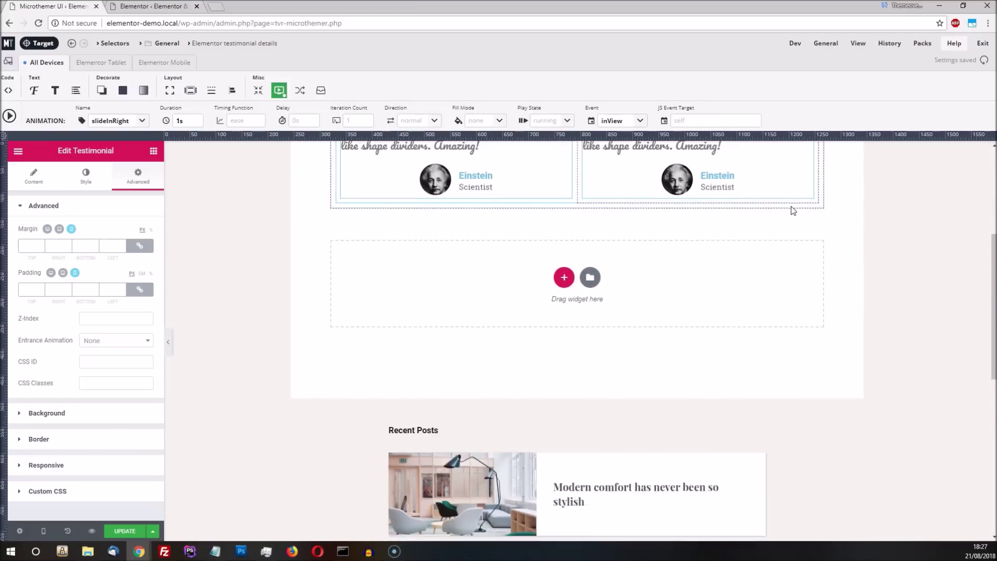
scroll(791, 206, "down", 4)
scroll(794, 207, "up", 3)
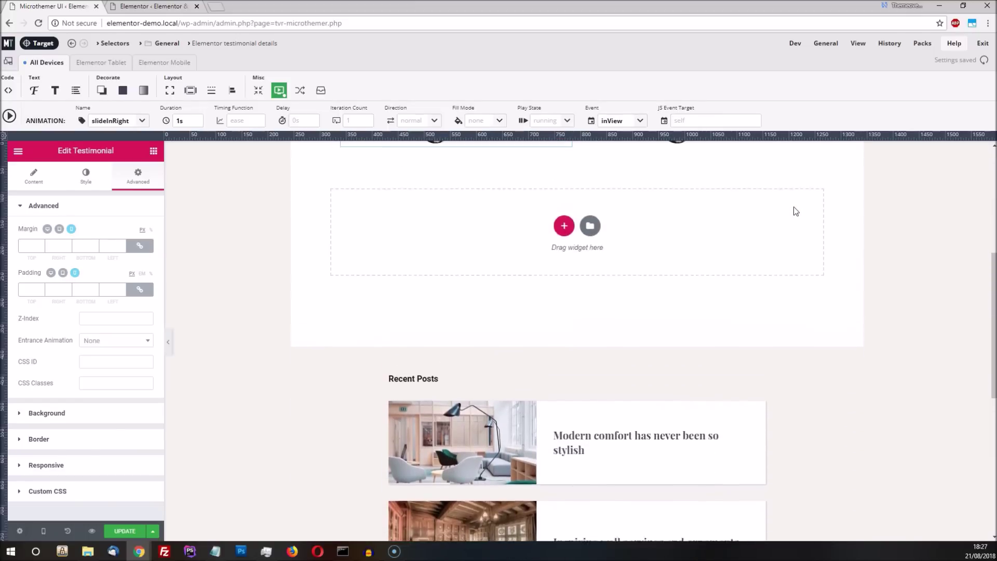
scroll(793, 207, "up", 4)
scroll(794, 207, "up", 1)
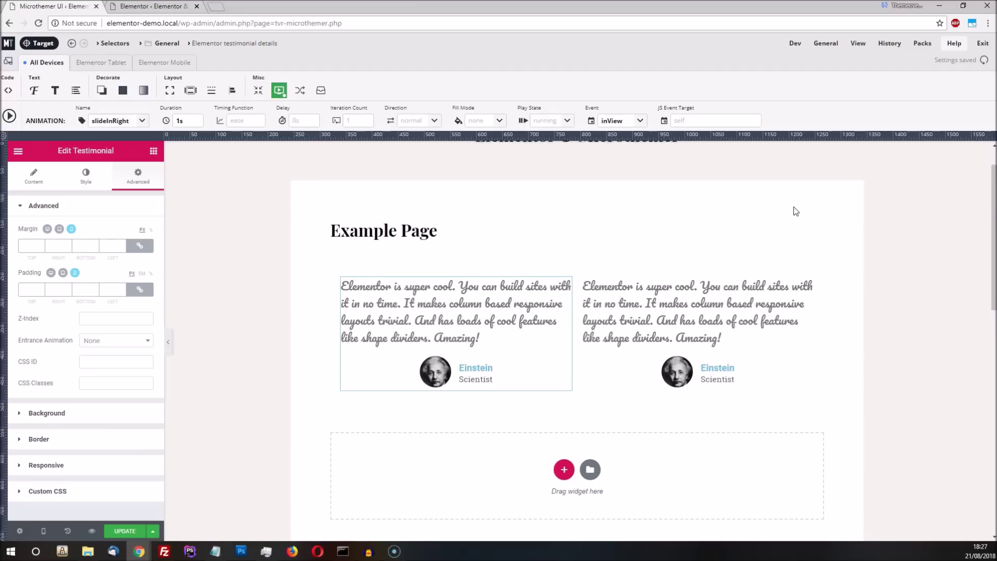
left_click(642, 123)
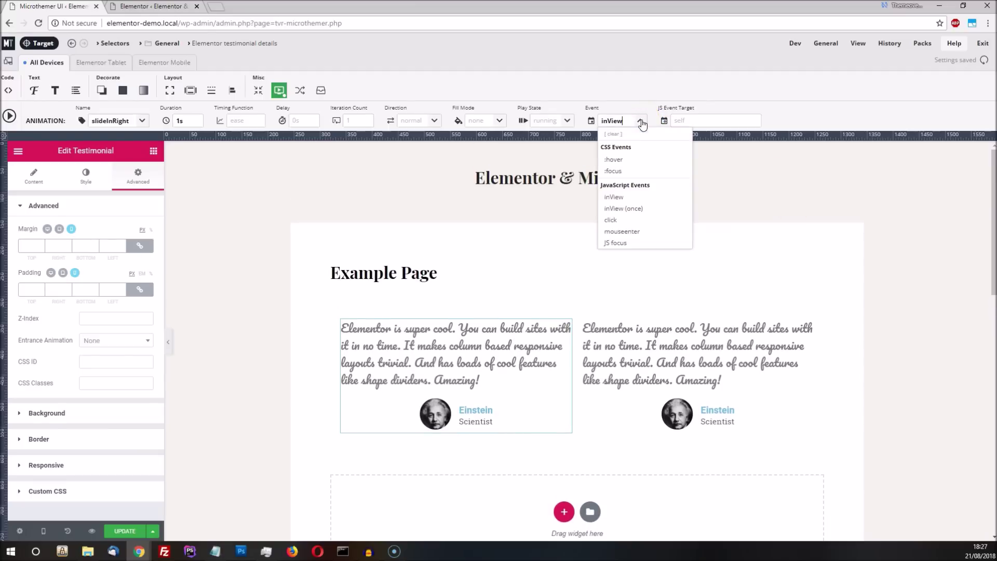
left_click(637, 209)
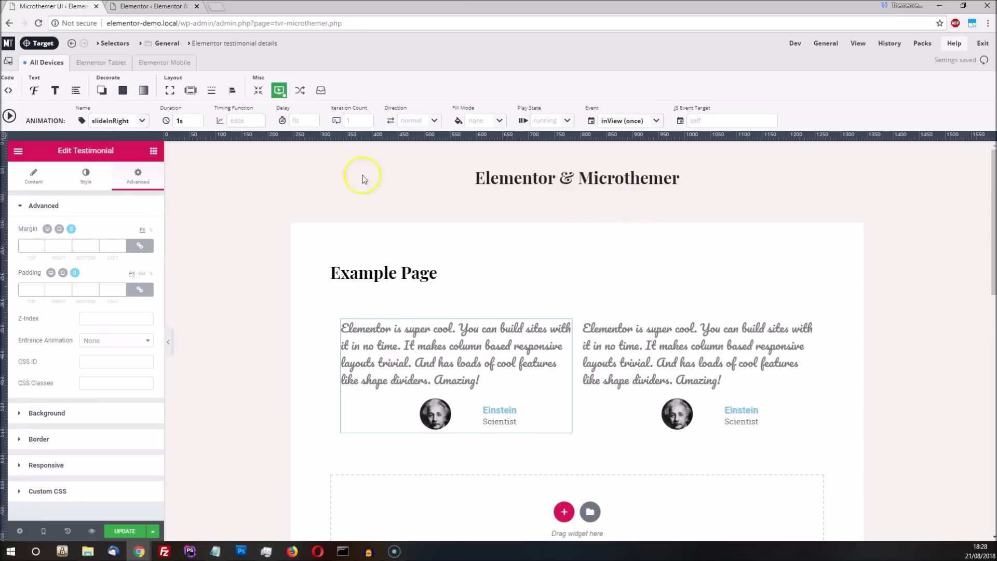
Step: Set the testimonial image animation's trigger to inView (once) as well
left_click(71, 43)
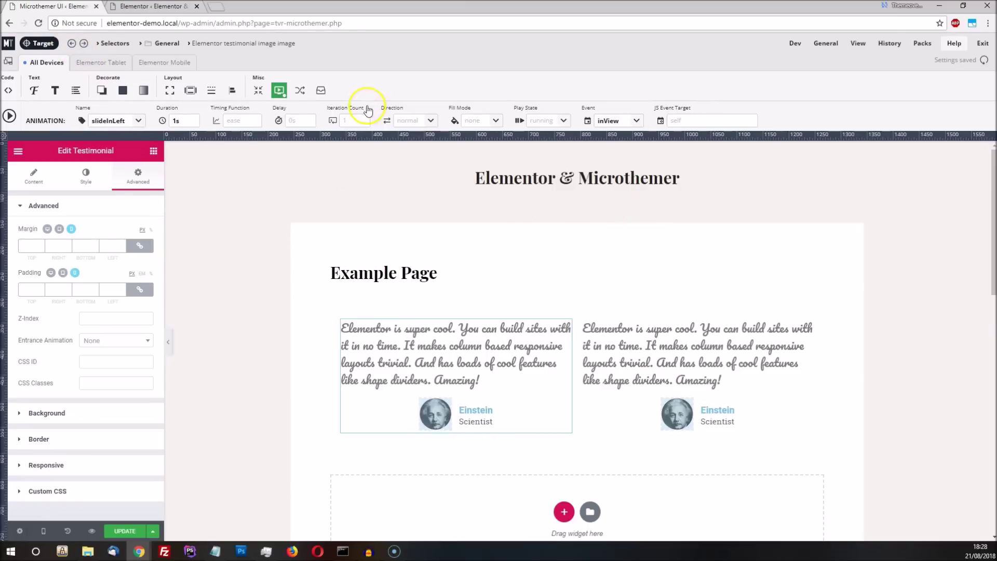
left_click(638, 123)
left_click(631, 208)
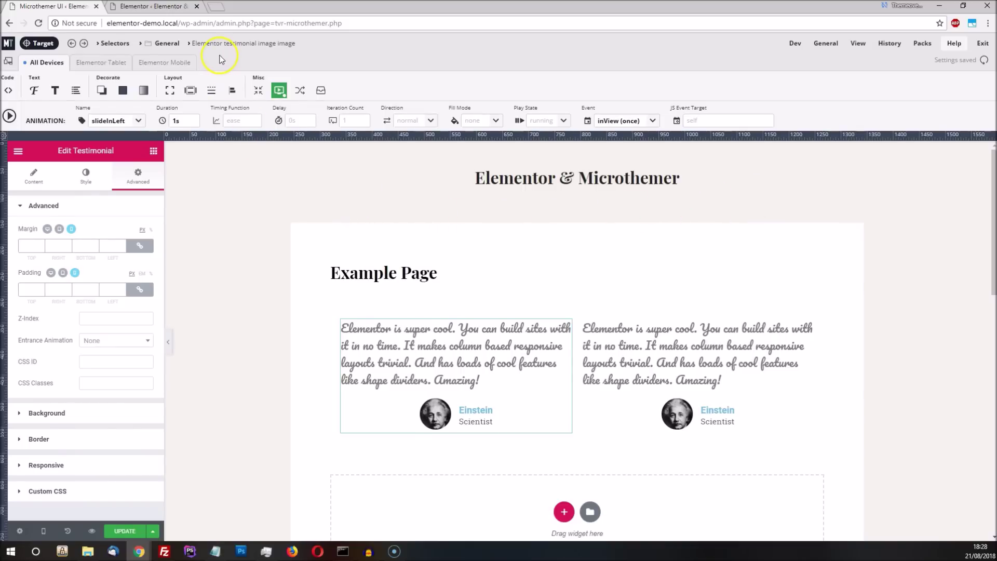
left_click(169, 7)
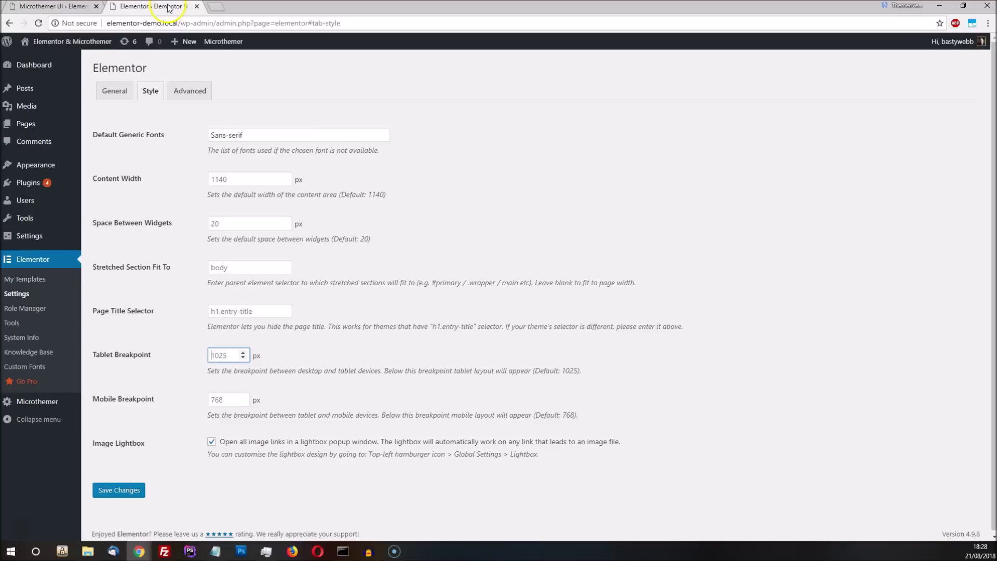
left_click(219, 400)
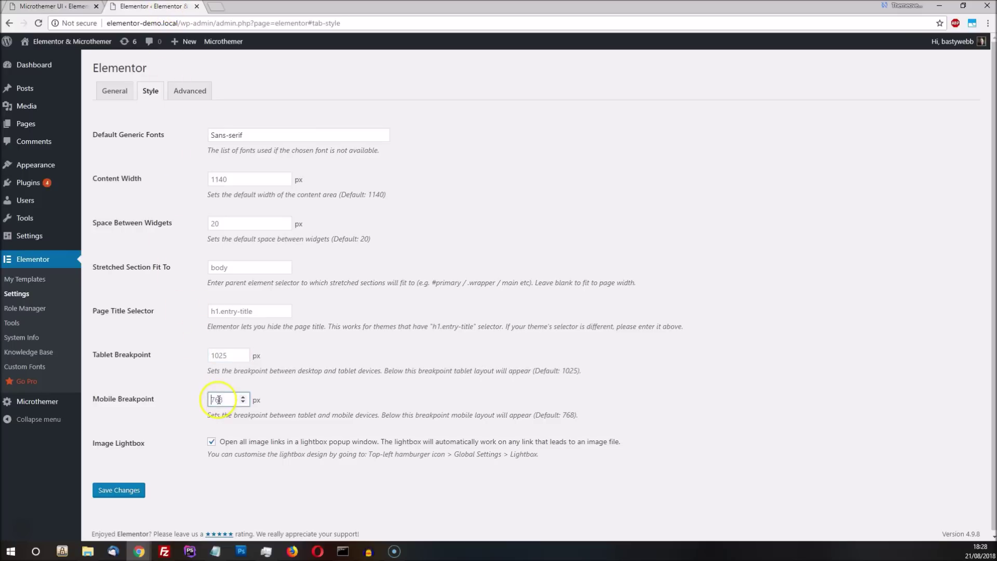
left_click(224, 355)
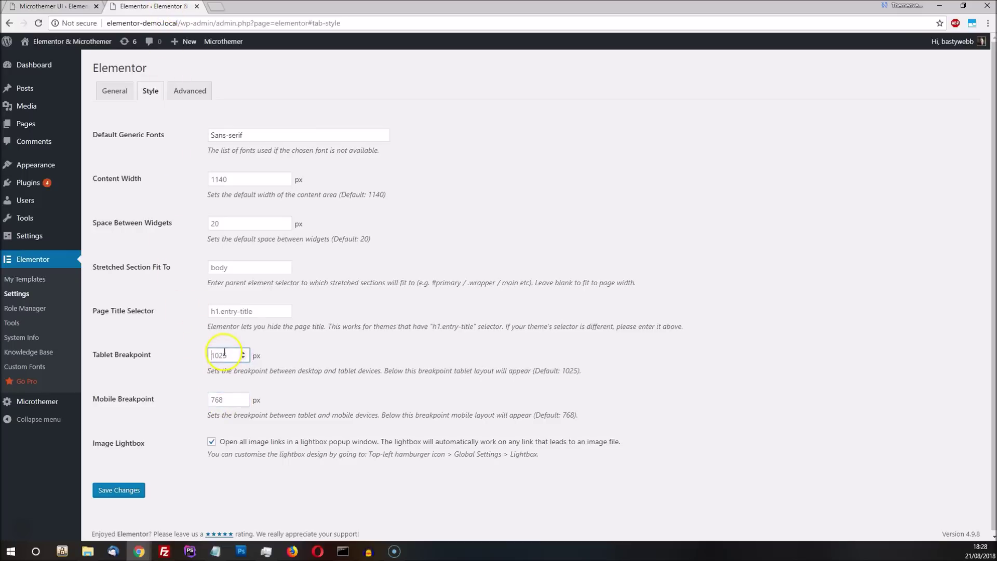
left_click(218, 400)
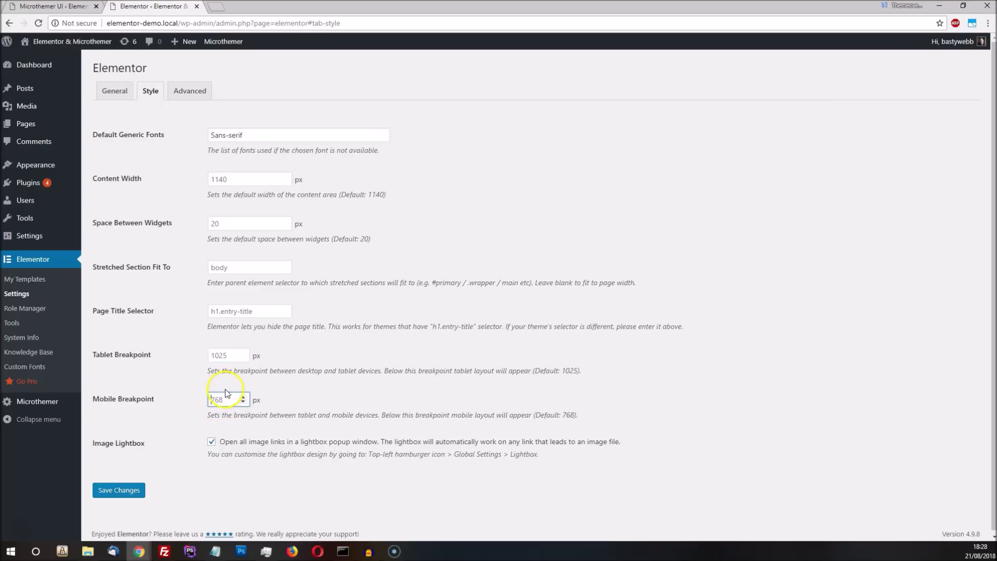
left_click(70, 7)
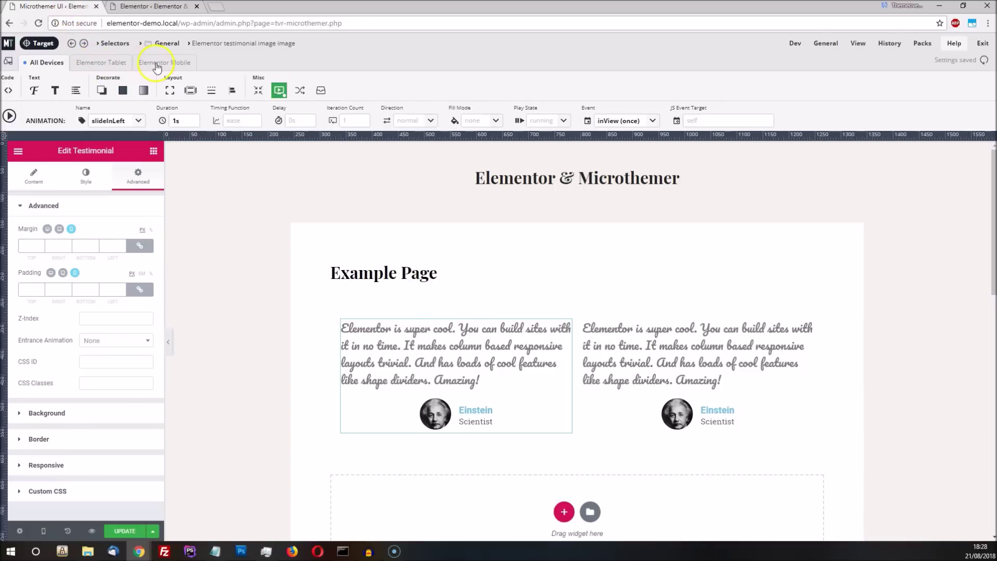
Step: Preview the page at Elementor Tablet, then Mobile, then Tablet width again
left_click(113, 65)
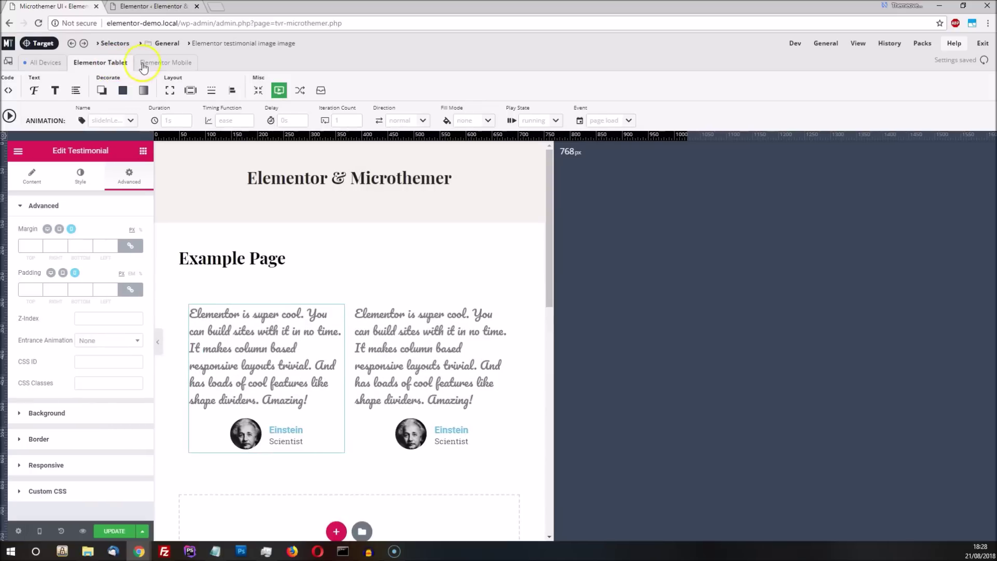
left_click(166, 66)
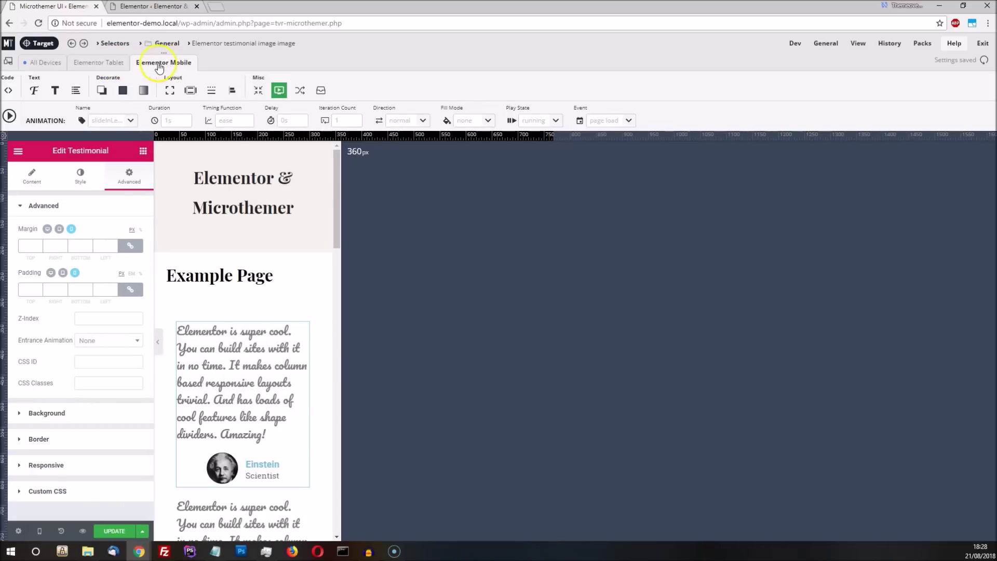
left_click(108, 67)
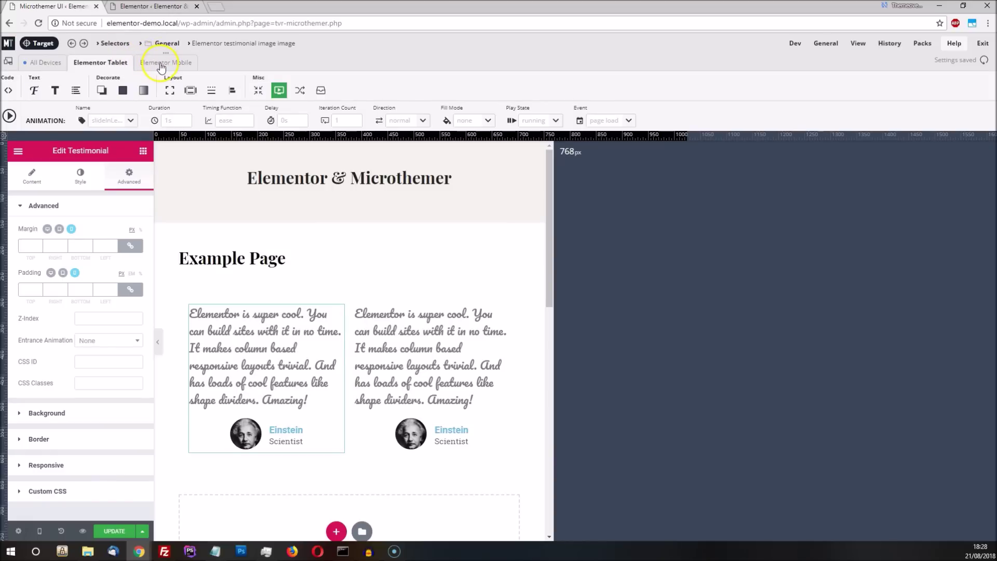
left_click(9, 62)
left_click(301, 130)
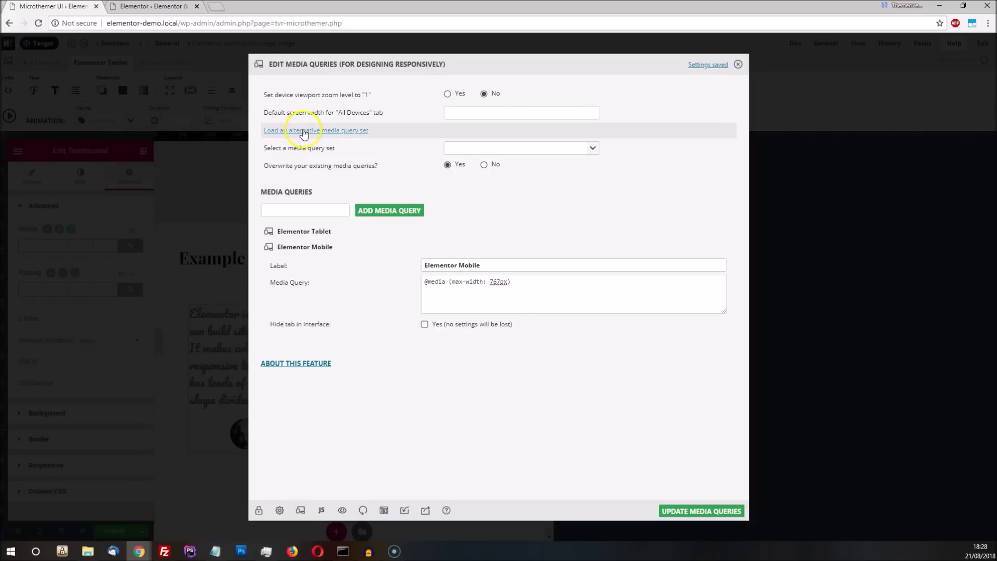
left_click(590, 149)
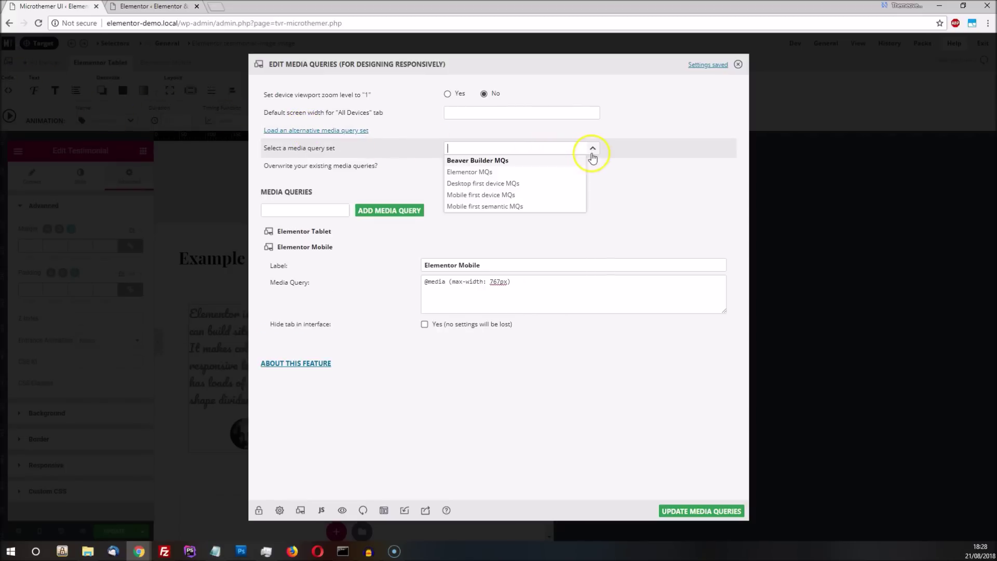
left_click(564, 175)
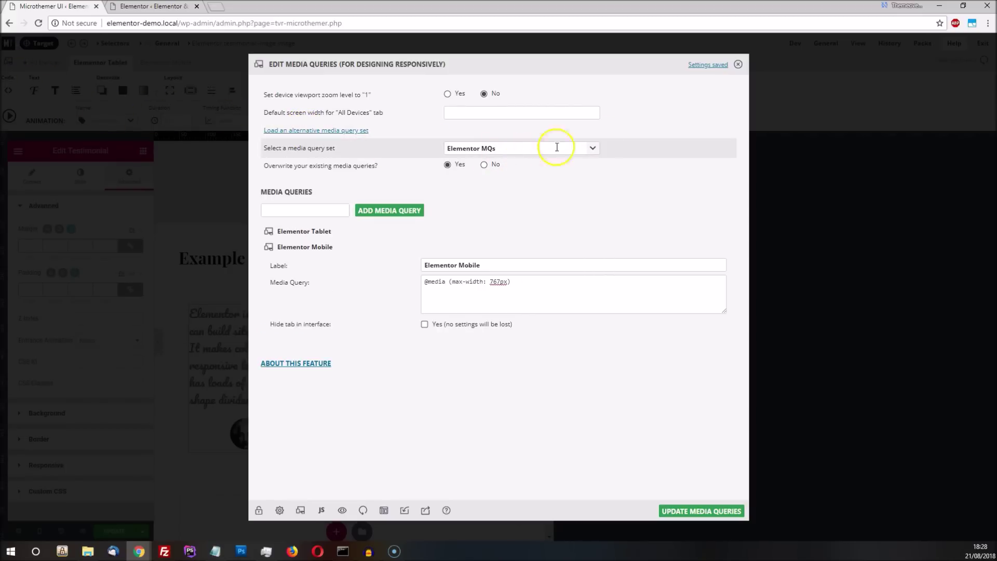
left_click(592, 148)
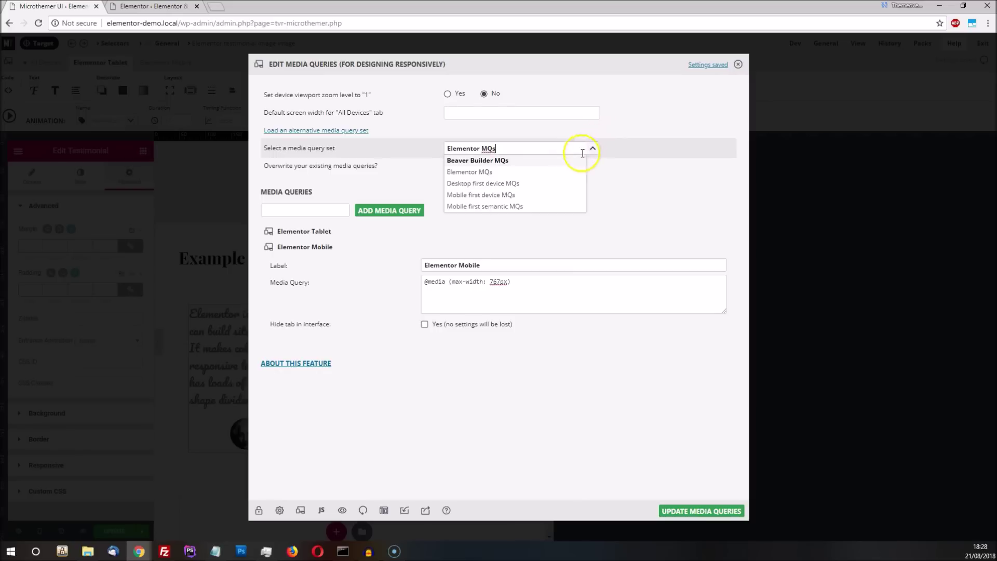
left_click_drag(547, 149, 445, 150)
key("BackSpace")
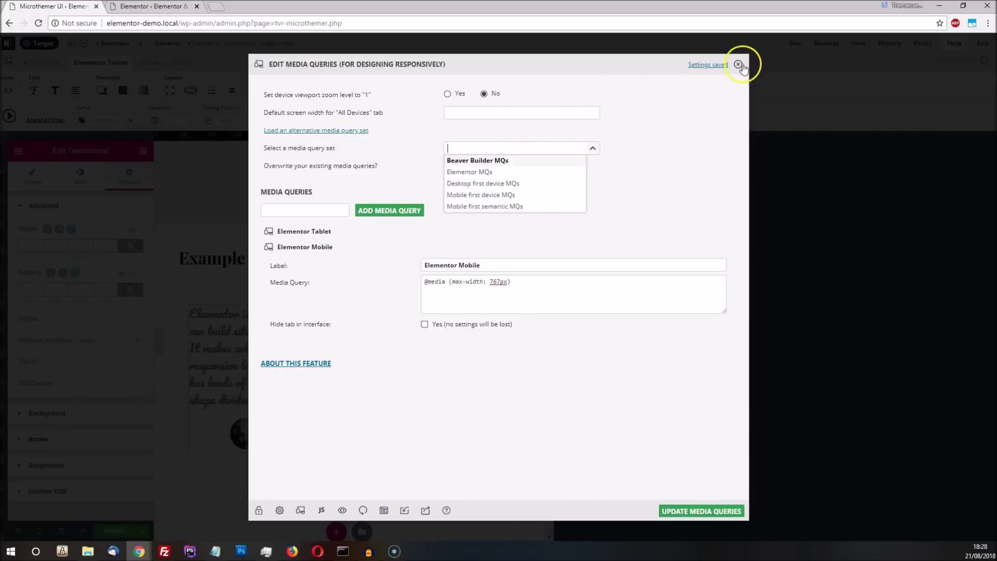
left_click(738, 65)
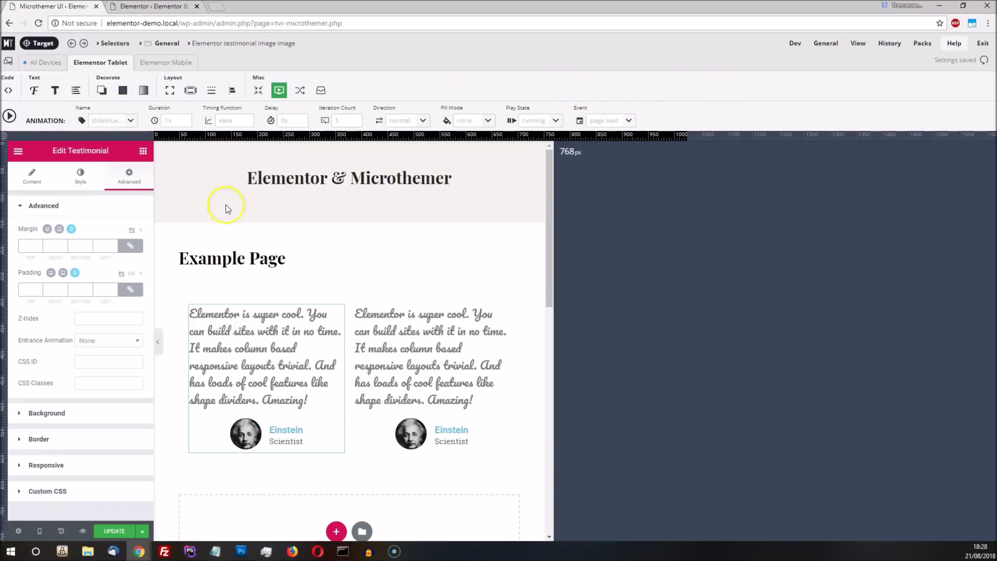
Step: Switch between mobile and tablet previews and widen the preview to 769px
mouse_move(41, 535)
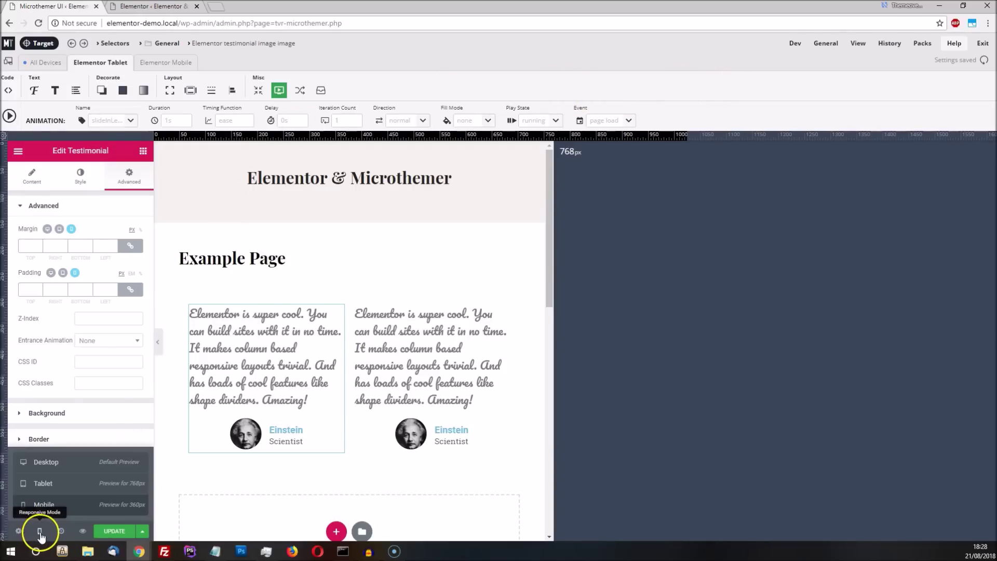
left_click(127, 508)
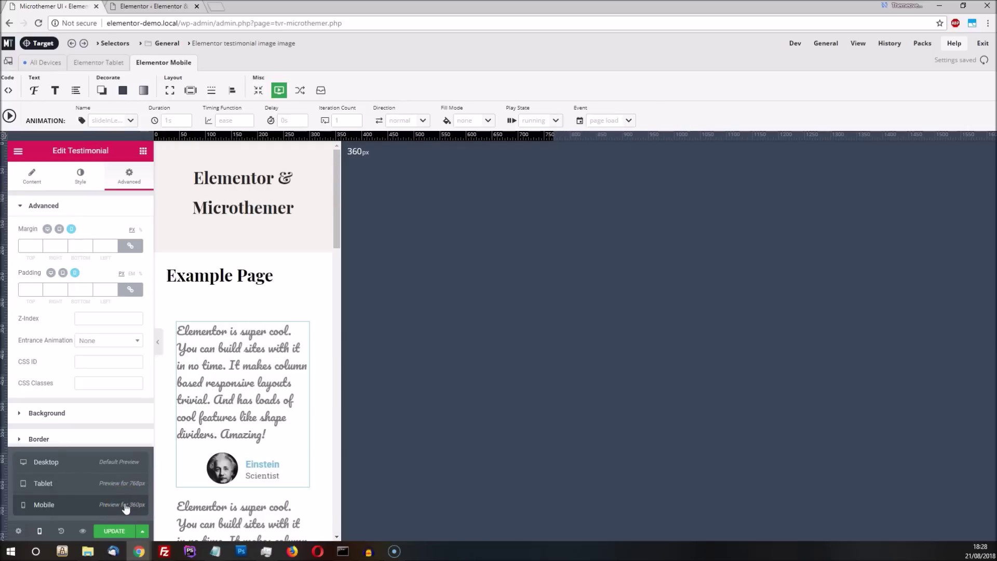
left_click(129, 492)
left_click(131, 486)
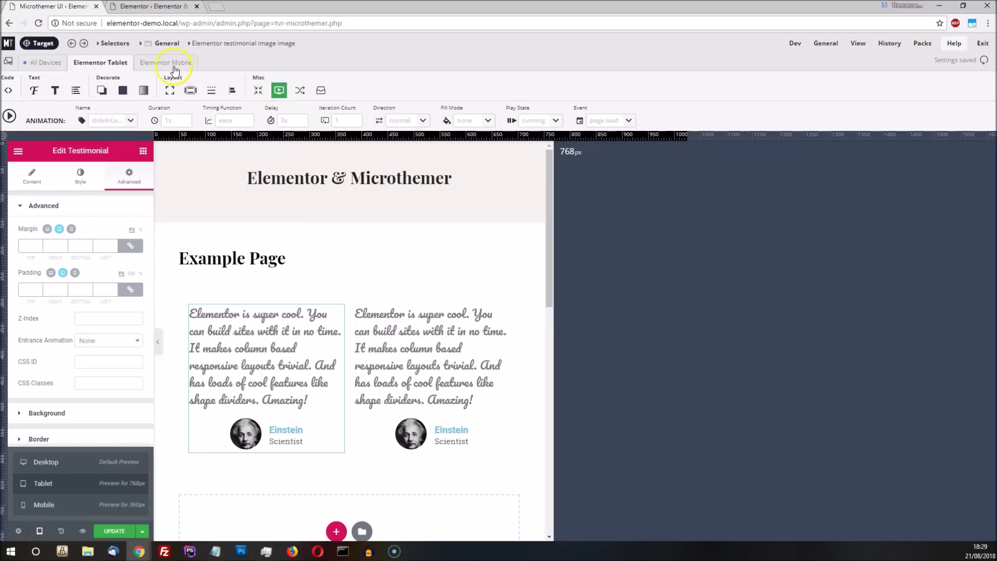
mouse_move(167, 55)
left_click_drag(551, 134, 649, 134)
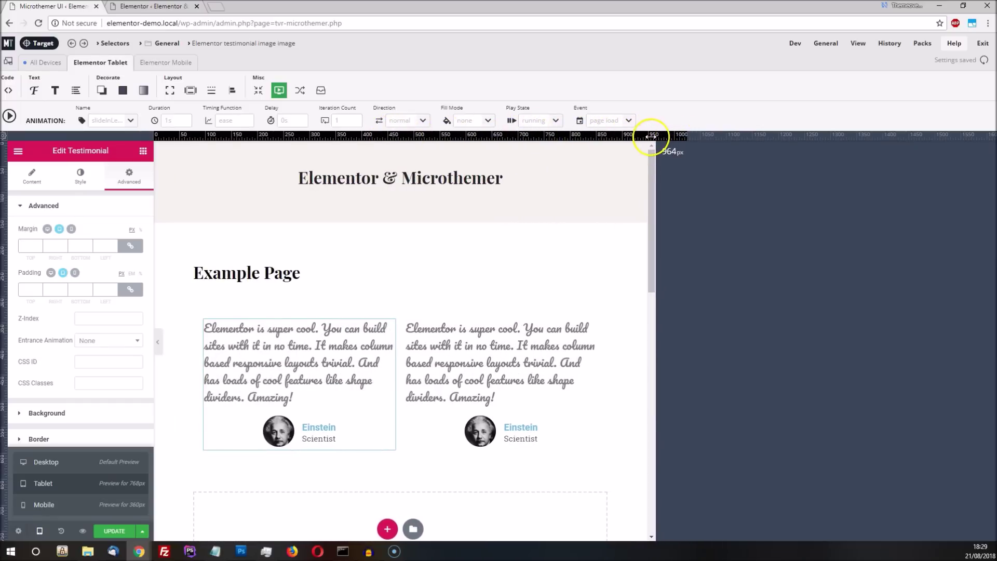
Step: Under Elementor Mobile, resize the preview and try the 1024x768 iPad and 736x414 iPhone presets
left_click(167, 64)
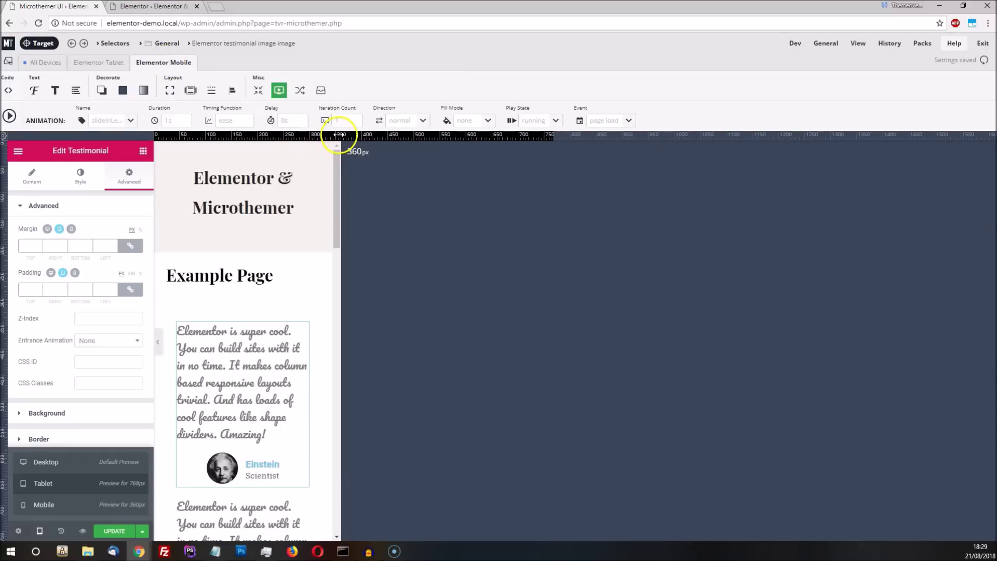
left_click_drag(337, 135, 544, 137)
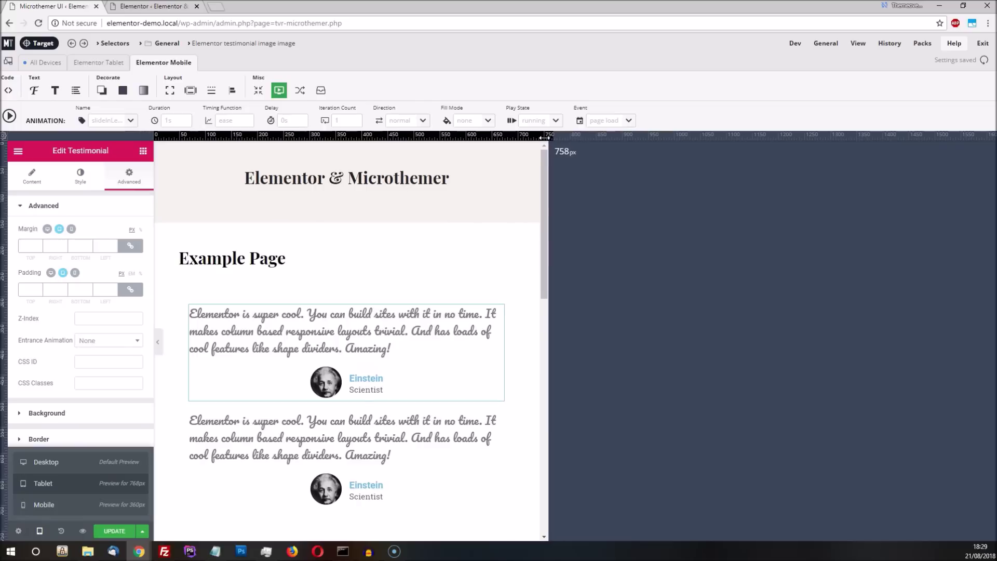
left_click(36, 131)
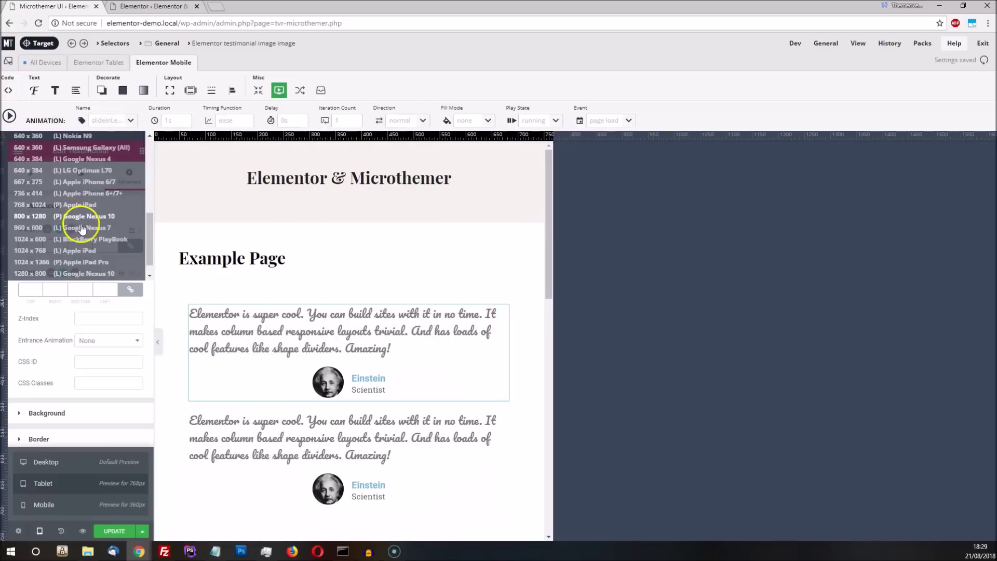
scroll(80, 229, "down", 1)
left_click(83, 233)
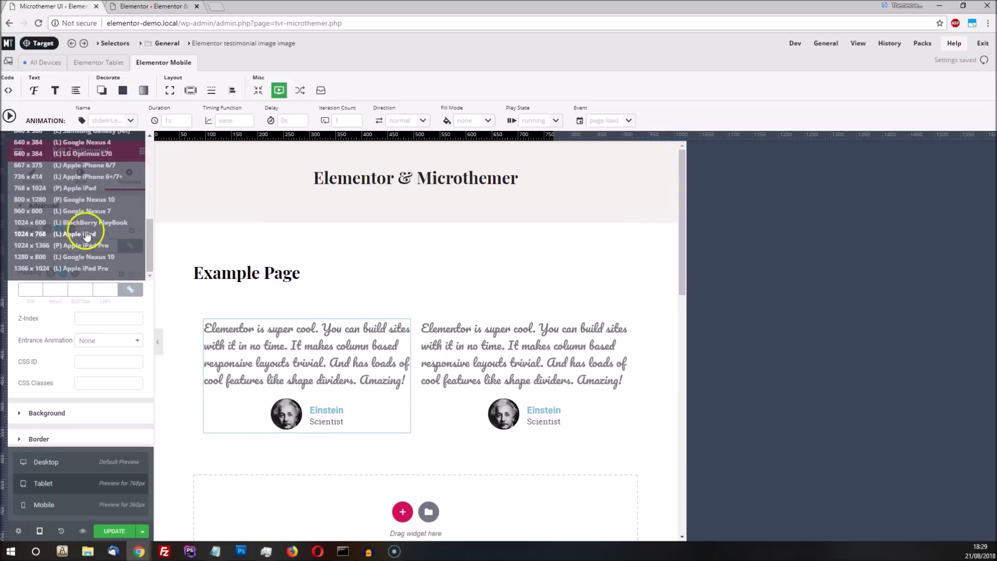
left_click(104, 176)
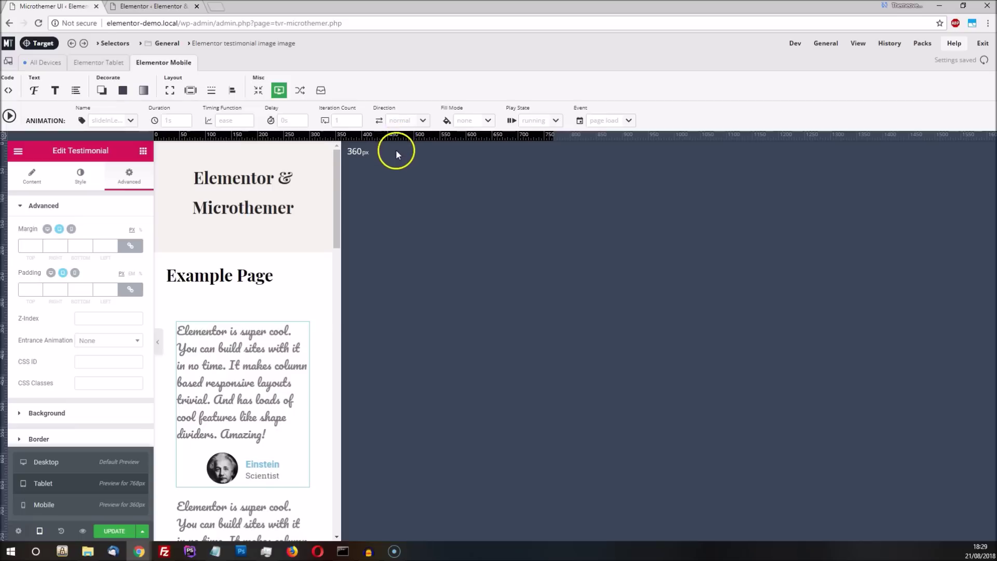
left_click_drag(339, 135, 544, 138)
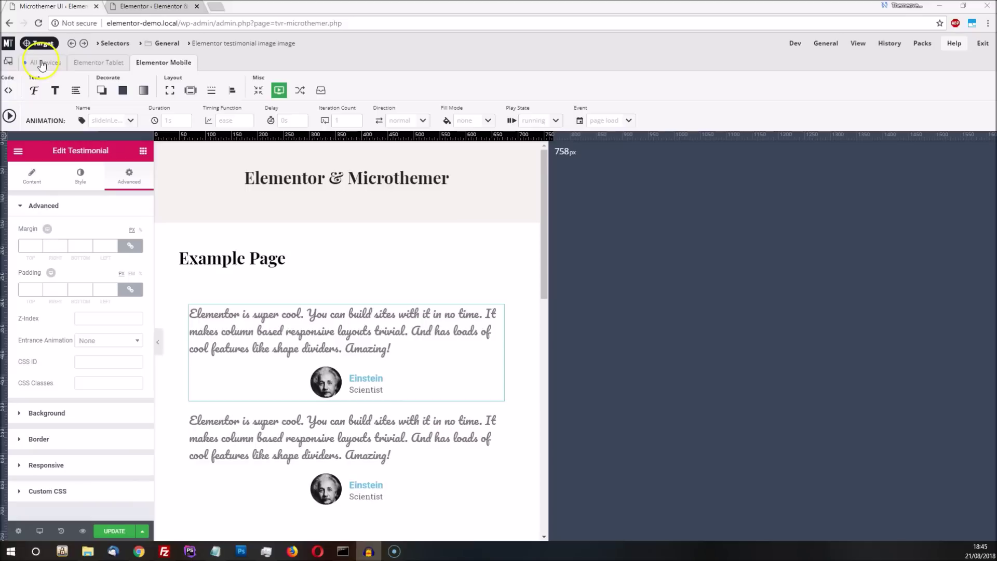
Step: Return to All Devices and add a two-column section above the testimonials
left_click(45, 63)
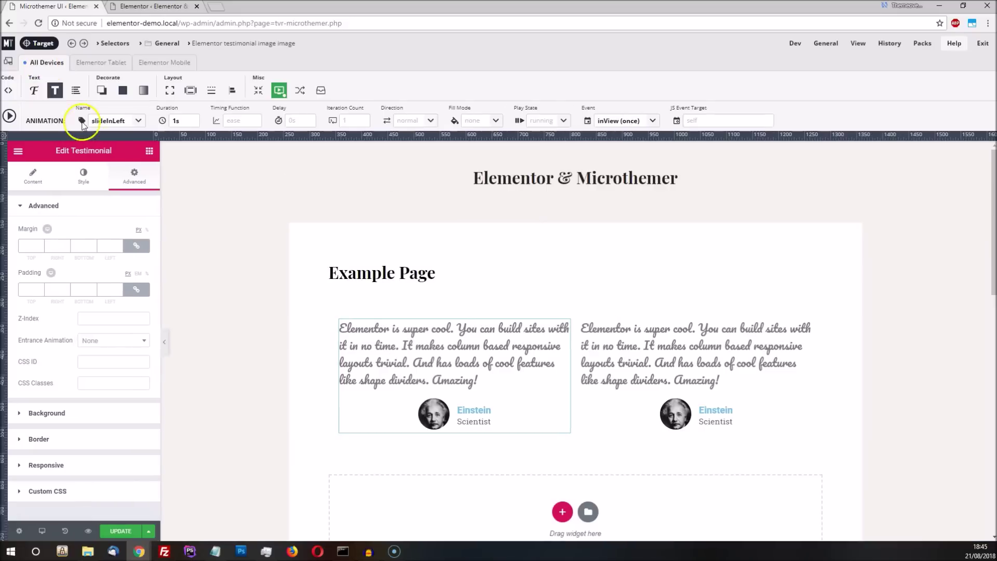
left_click(149, 150)
left_click_drag(49, 247, 520, 316)
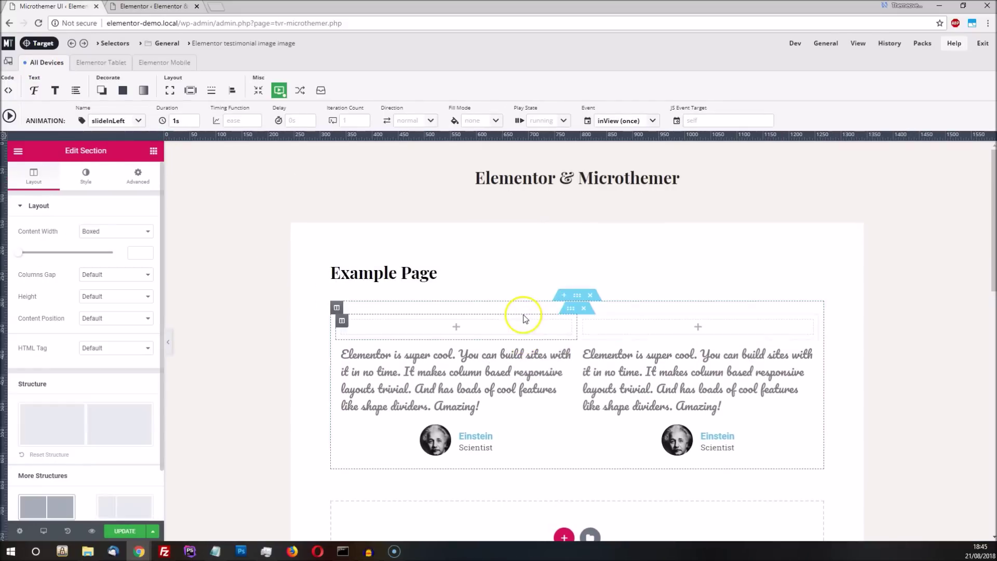
Step: Put a counter in each column by duplicating it, then narrow the preview to see them stack
left_click(153, 151)
scroll(129, 411, "down", 5)
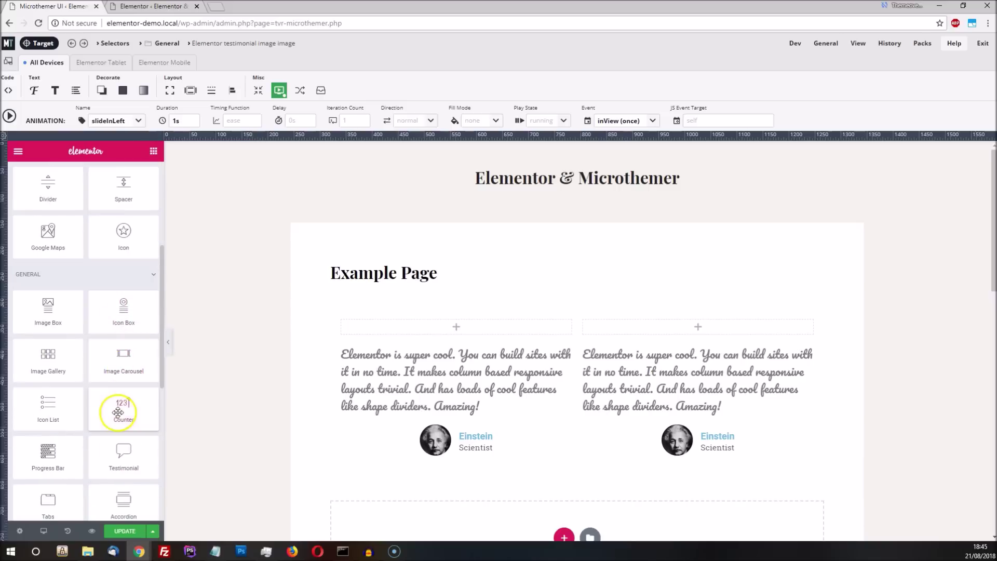
left_click_drag(118, 412, 456, 325)
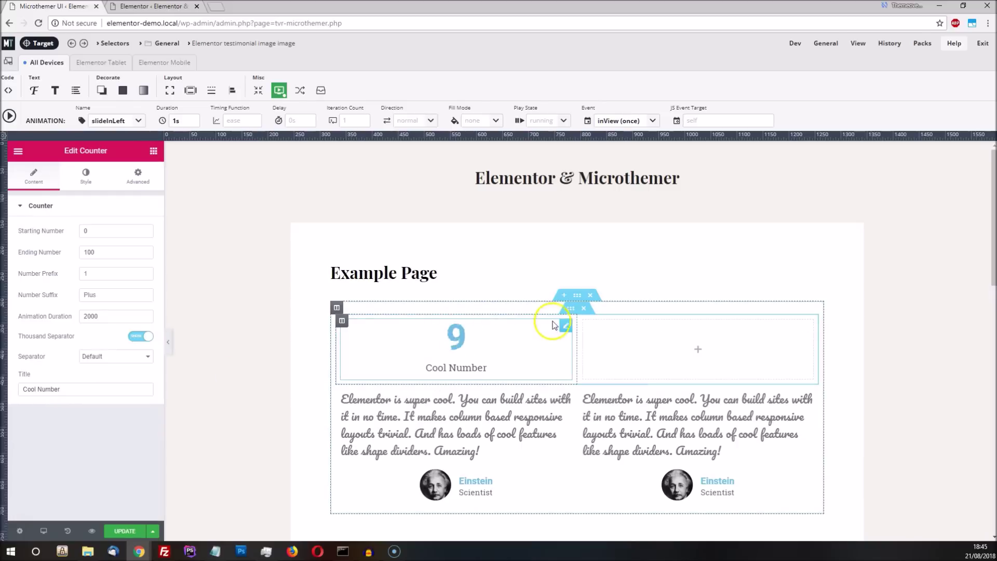
right_click(568, 328)
left_click(585, 349)
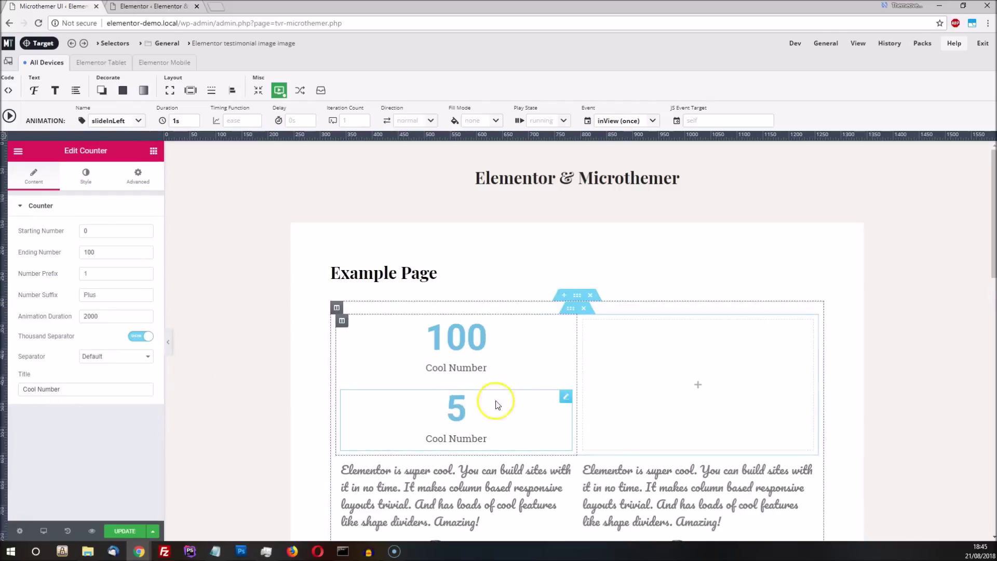
left_click_drag(564, 397, 644, 339)
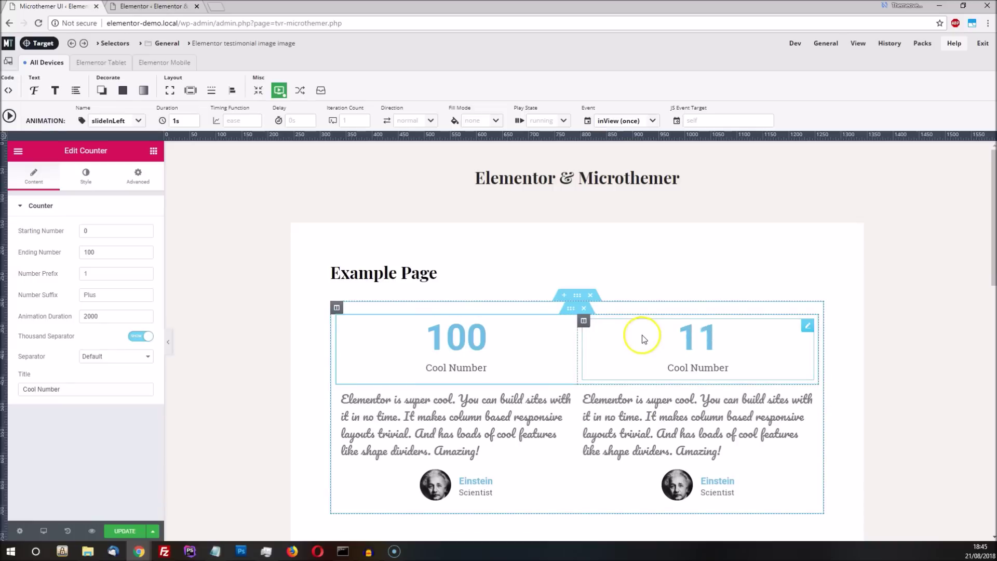
left_click_drag(735, 133, 559, 135)
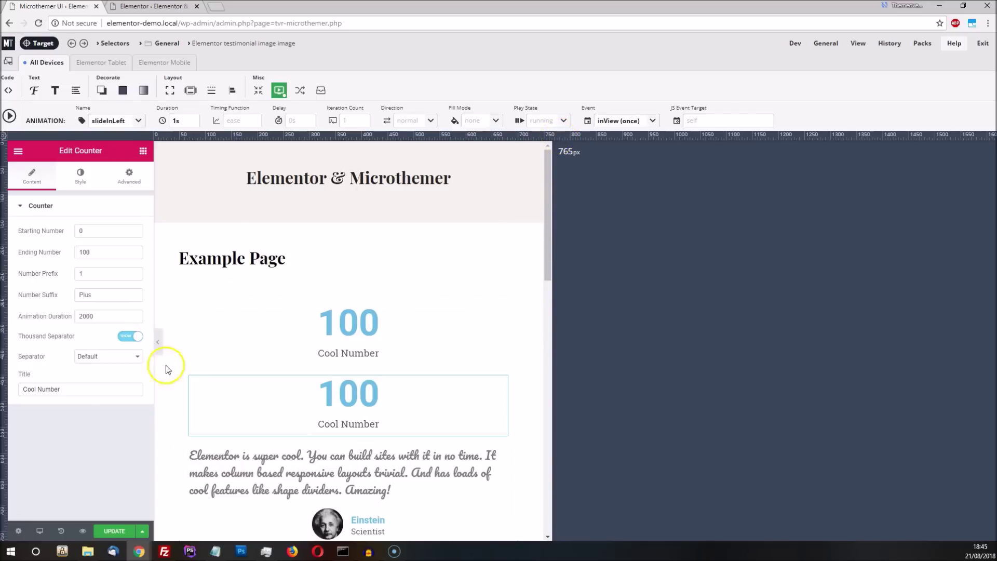
Step: Save the page with UPDATE and narrow the preview to about 420px
left_click(115, 531)
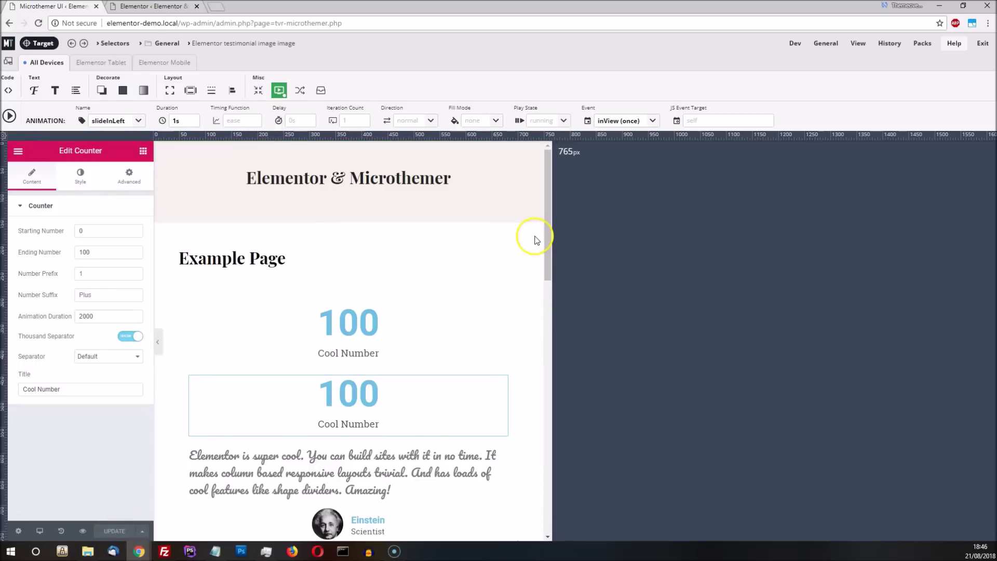
left_click_drag(546, 135, 370, 135)
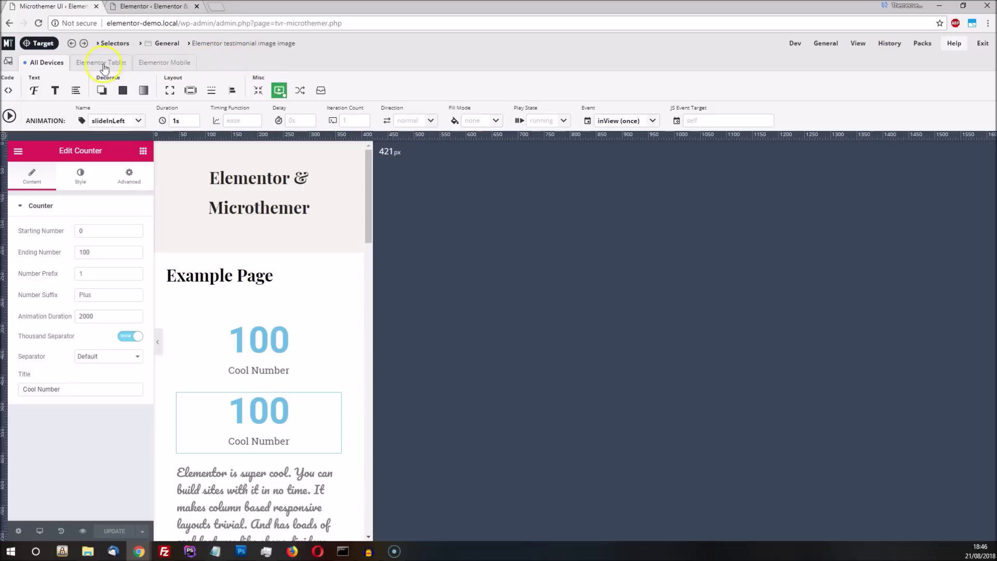
left_click(7, 63)
Step: Add a 'Max 420' media query using the copied Elementor Mobile query changed to 420px, and save
left_click(298, 175)
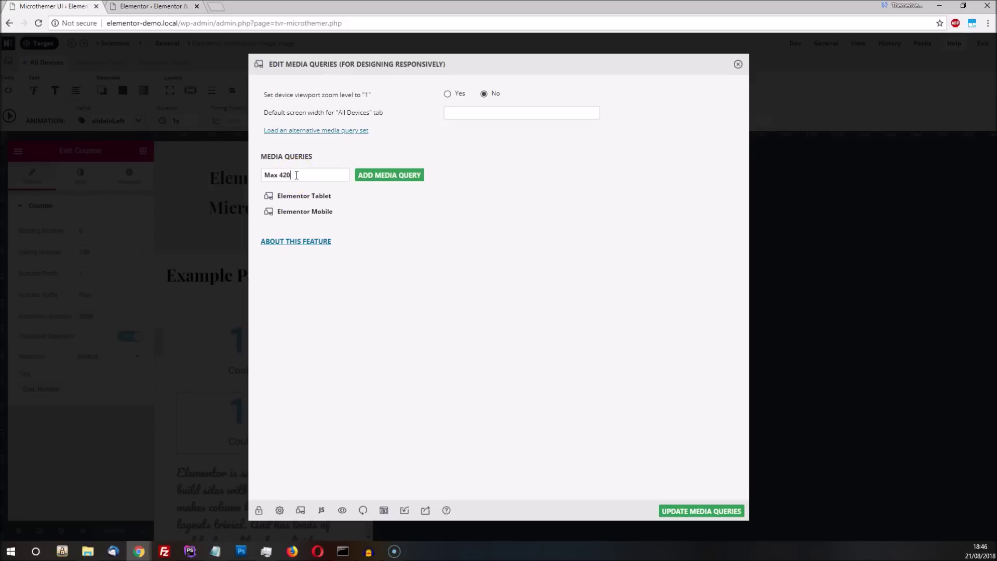
left_click(379, 177)
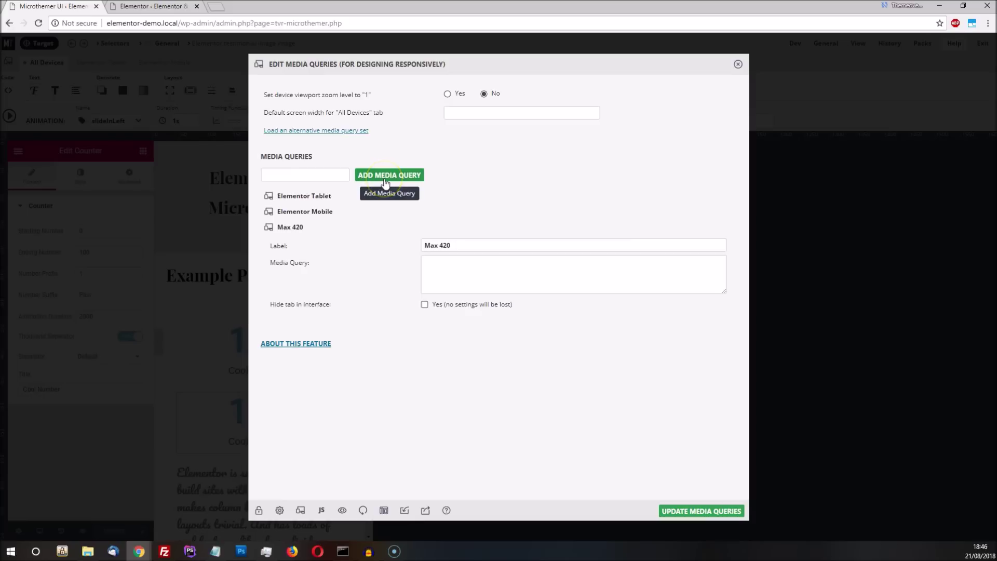
left_click(323, 216)
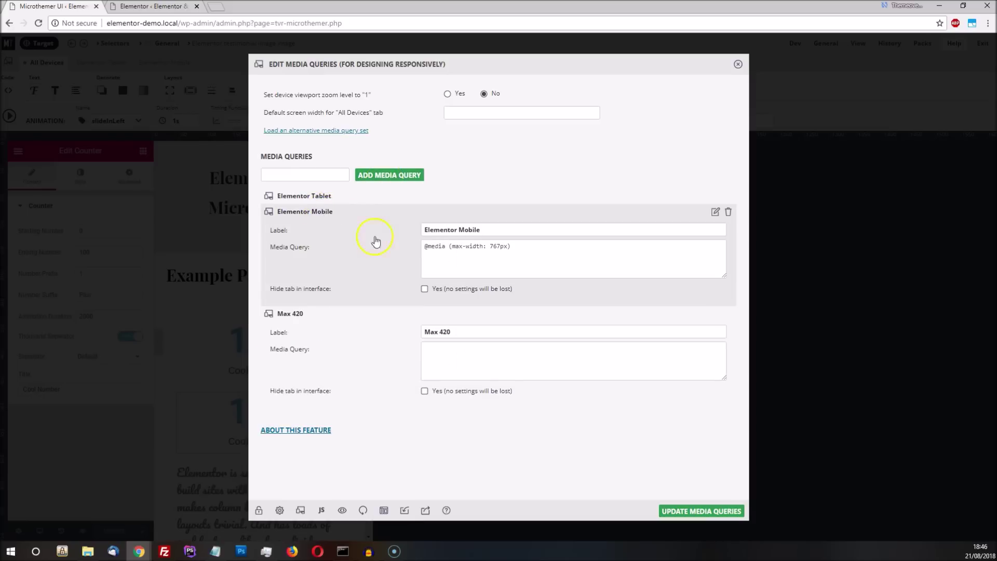
left_click_drag(525, 249, 412, 255)
key("ctrl+c")
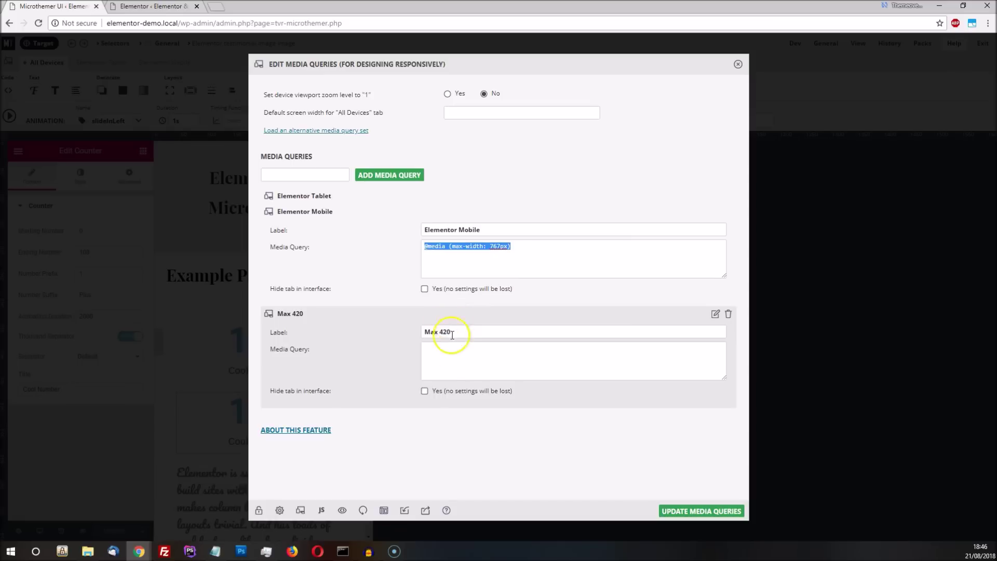
left_click(452, 350)
key("ctrl+v")
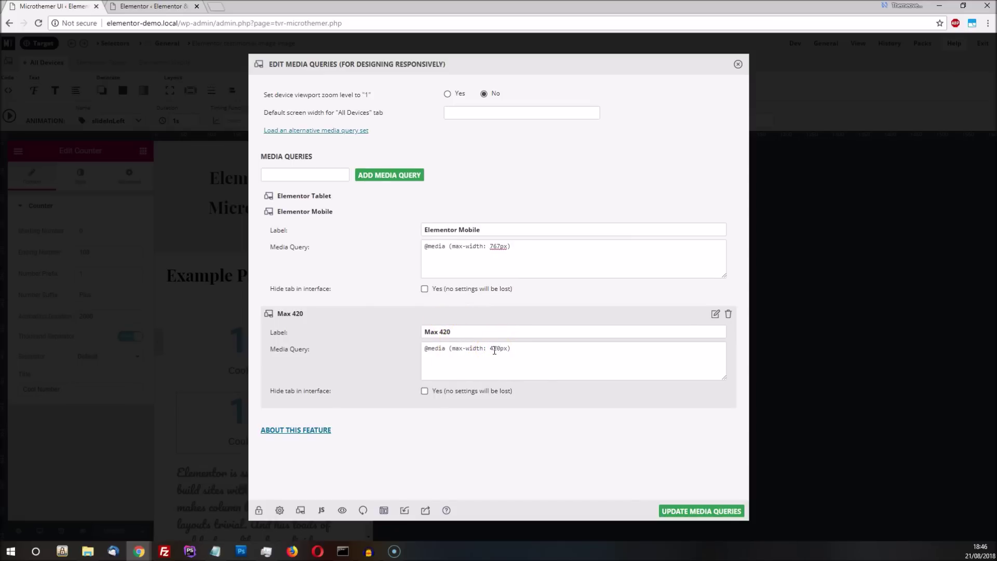
left_click(687, 514)
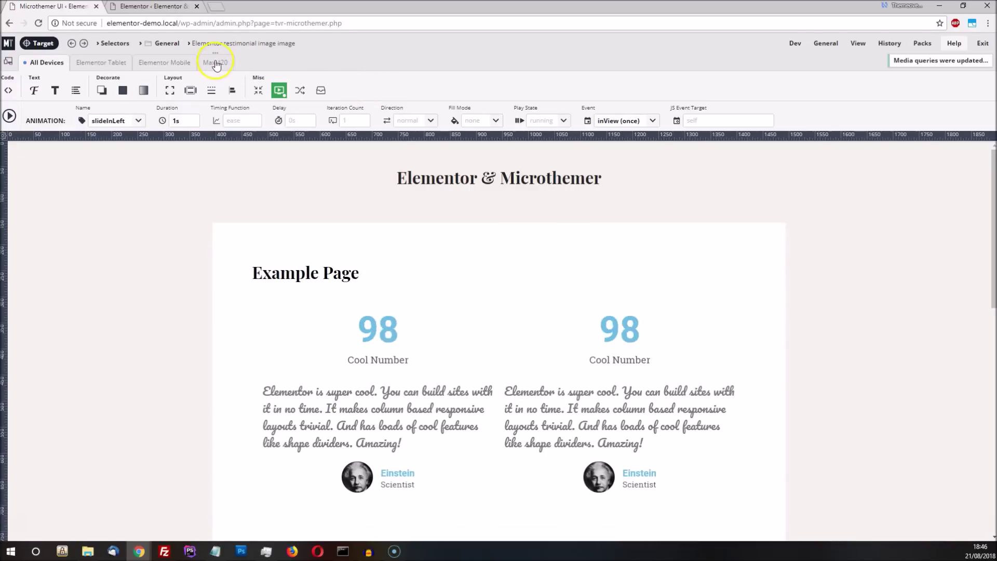
Step: Turn Elementor editing back on from the View menu
mouse_move(859, 46)
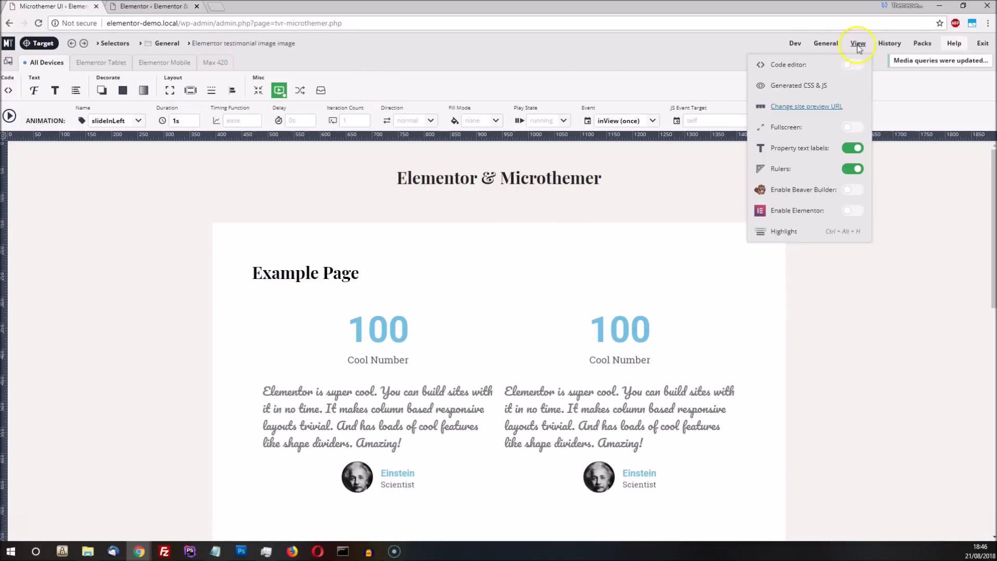
left_click(848, 213)
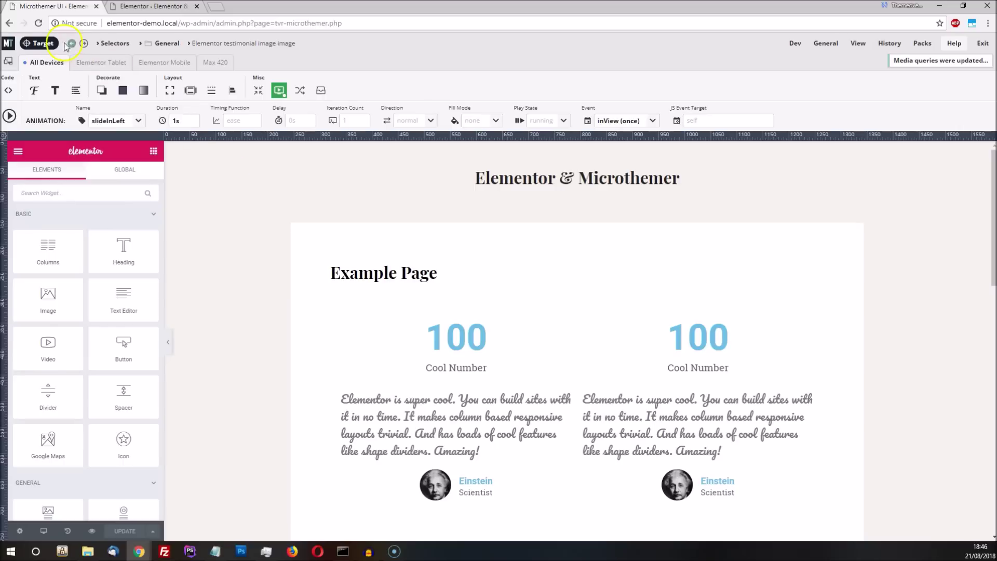
left_click(40, 43)
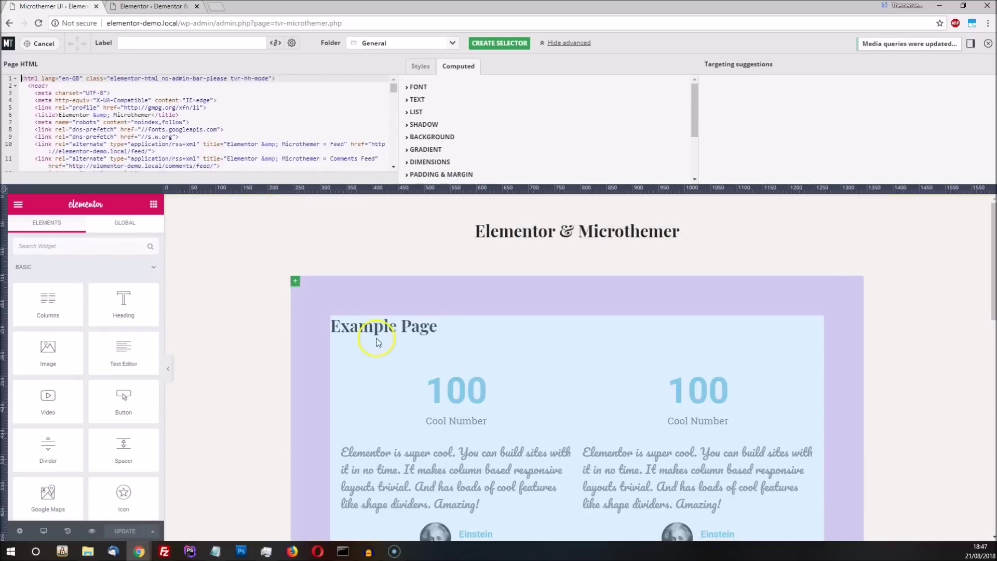
Step: Target both counter columns (.elementor-element-f15f541 .elementor-column) and create the 'Cool numbers' selector
left_click(396, 377)
left_click(370, 377)
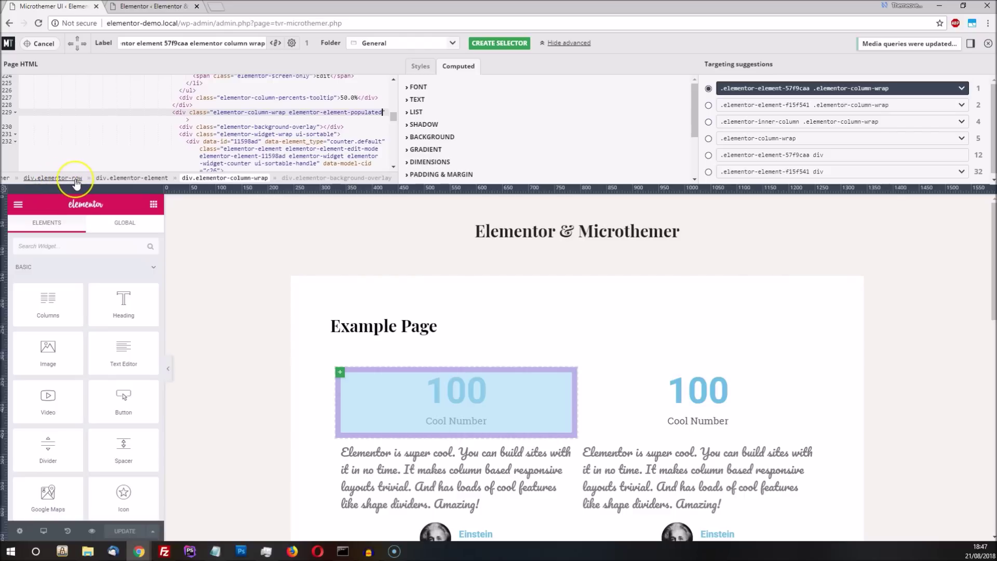
left_click(132, 179)
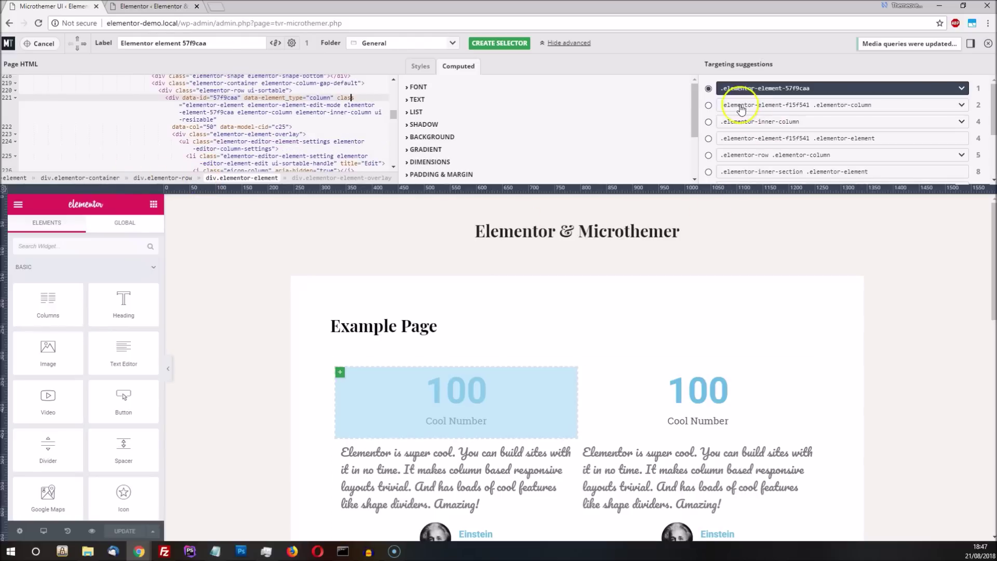
left_click(709, 106)
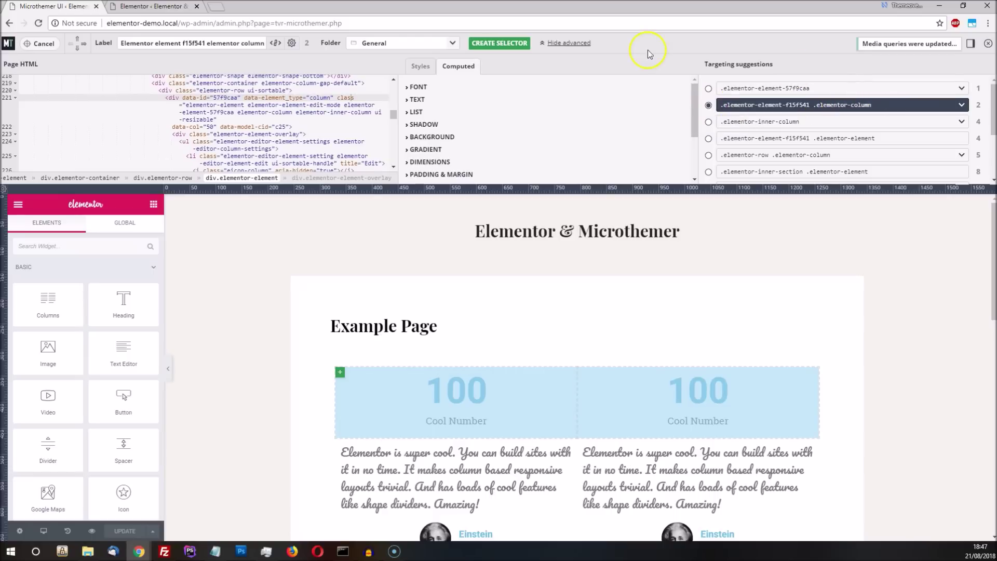
triple_click(232, 46)
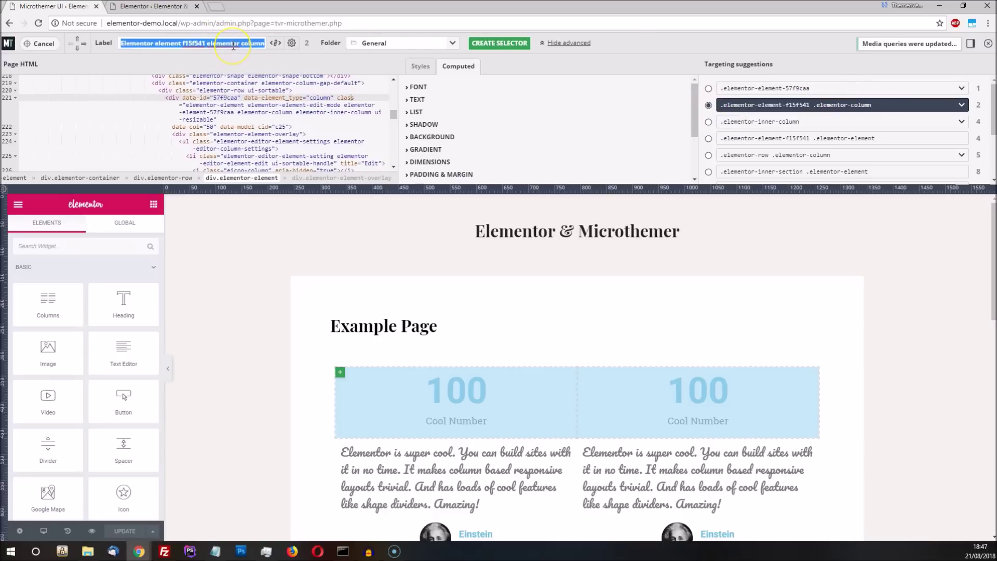
key("BackSpace")
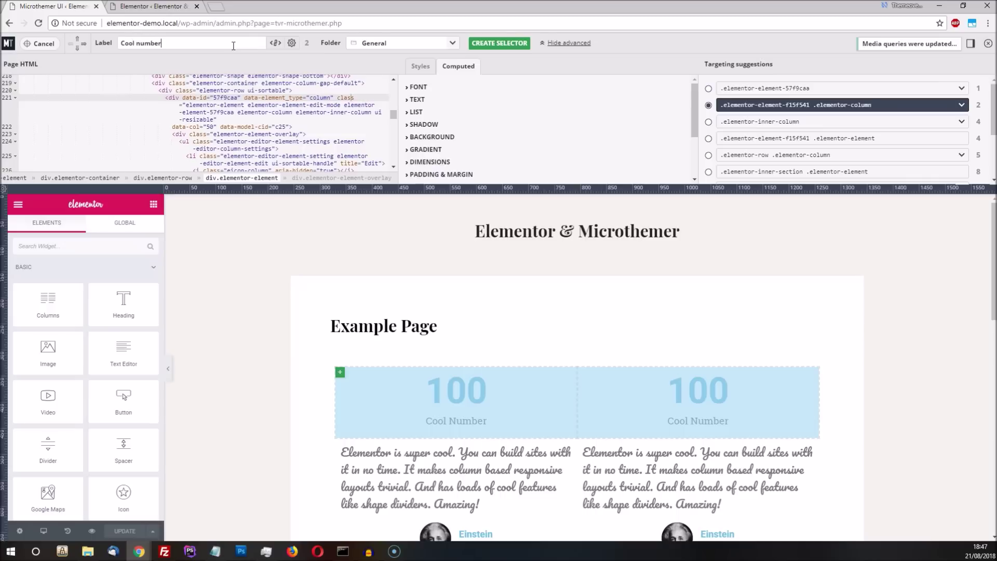
left_click(502, 44)
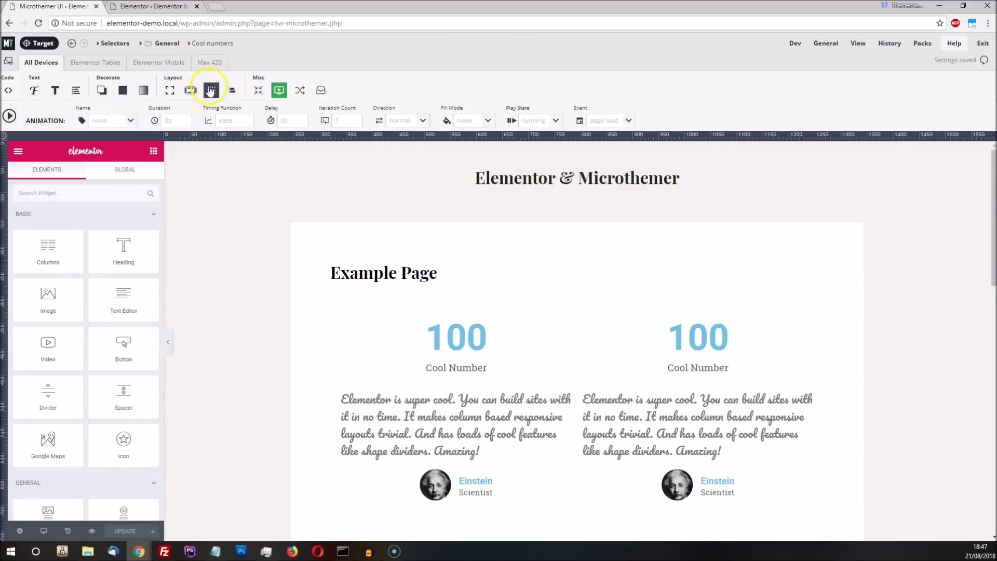
Step: Under Max 420, set the Cool numbers width to 100% and check the stacking at 413px
left_click(170, 89)
left_click(177, 63)
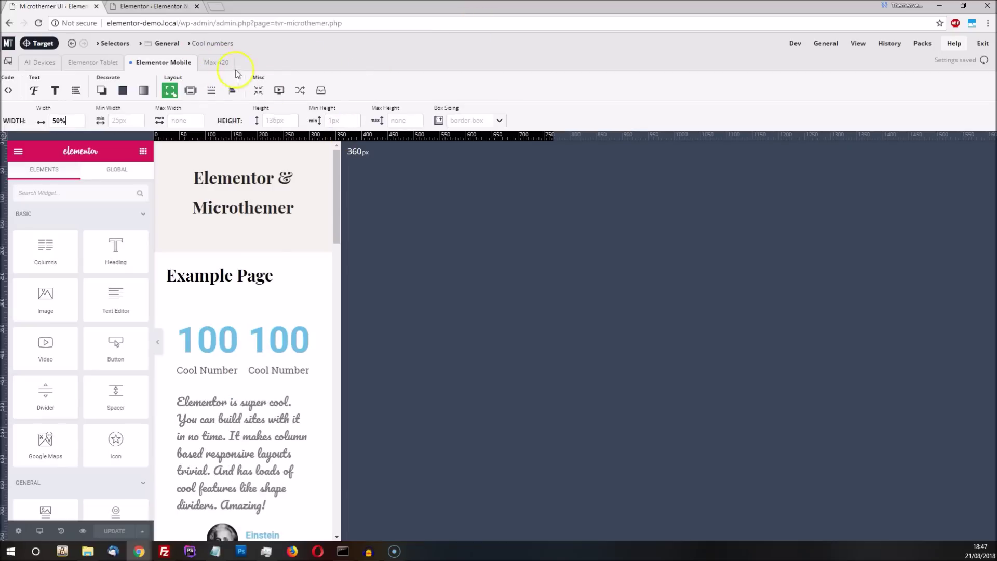
left_click(208, 62)
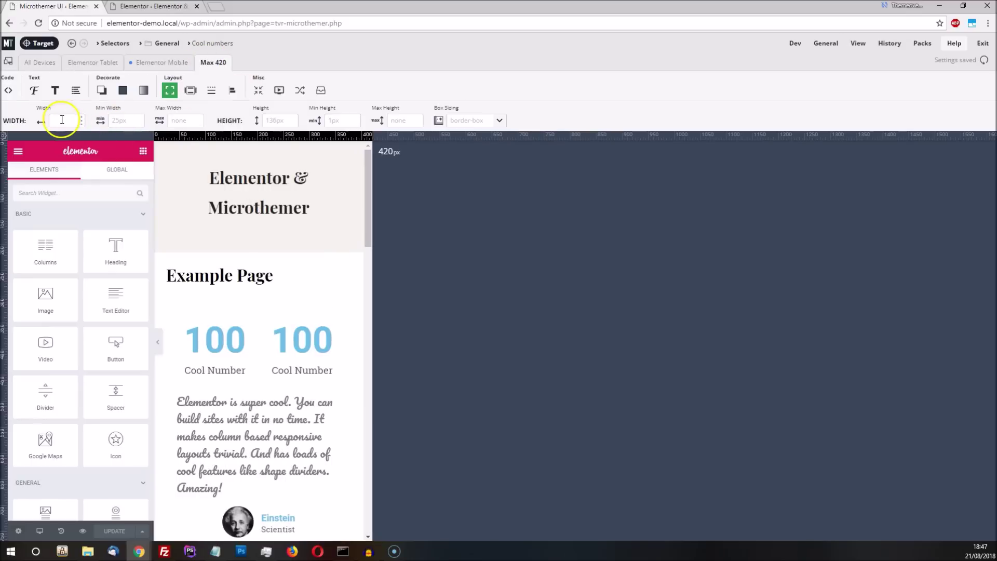
type("100%")
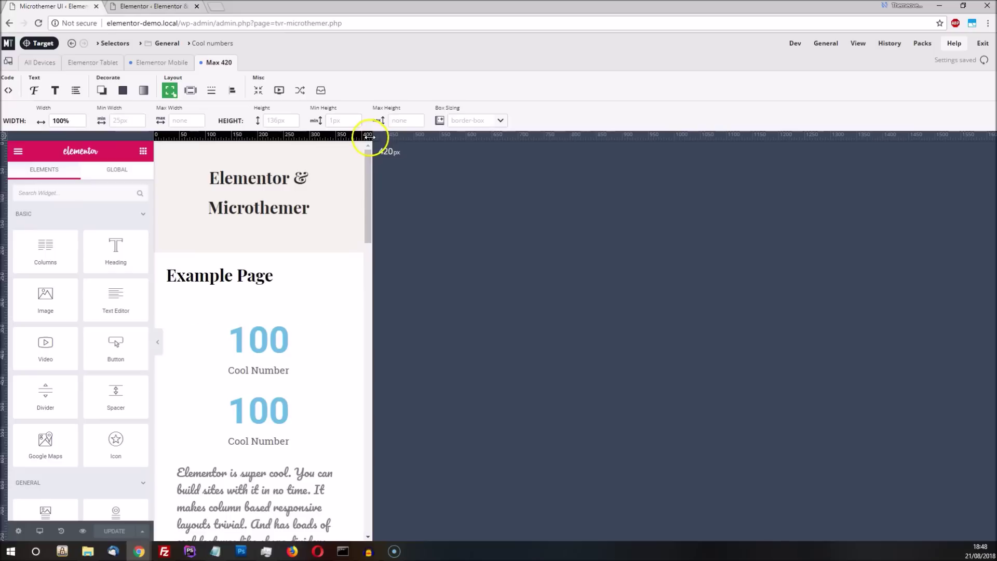
mouse_move(368, 137)
left_mouse_down()
mouse_move(559, 138)
mouse_move(358, 134)
mouse_move(387, 134)
mouse_move(366, 134)
left_mouse_up()
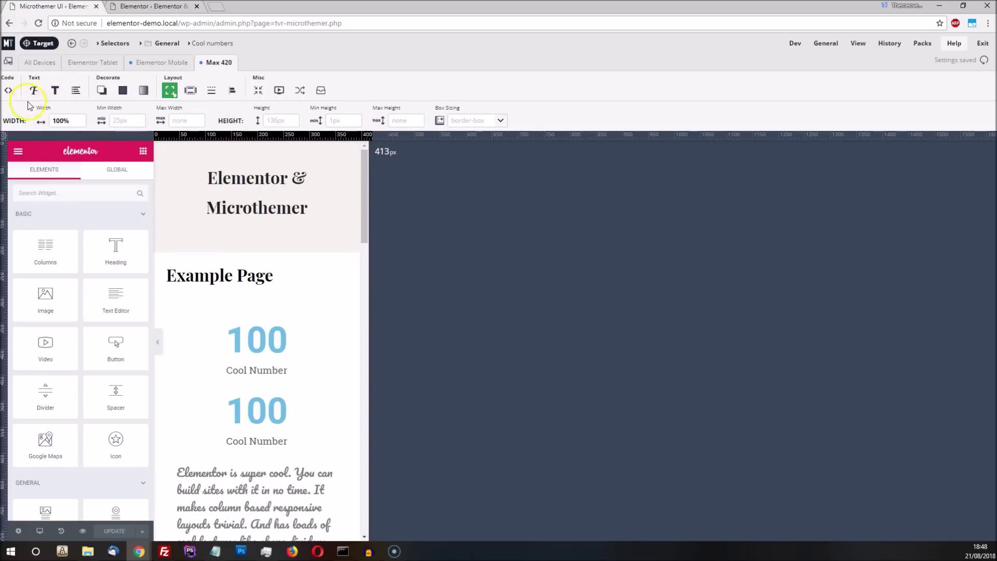
Step: Add font-style:italic to the Max 420 Cool numbers code, italicising both counters
left_click(9, 91)
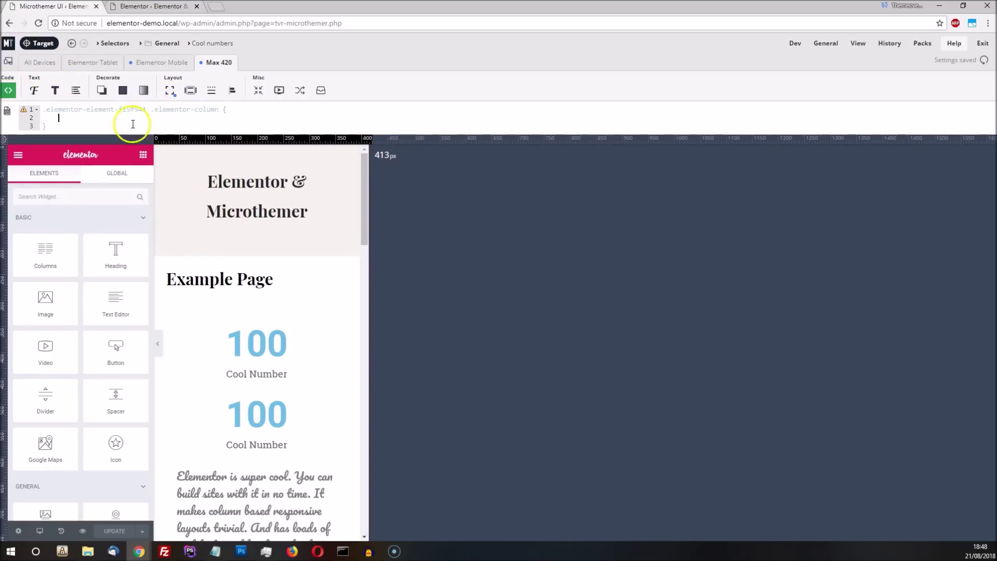
type("font")
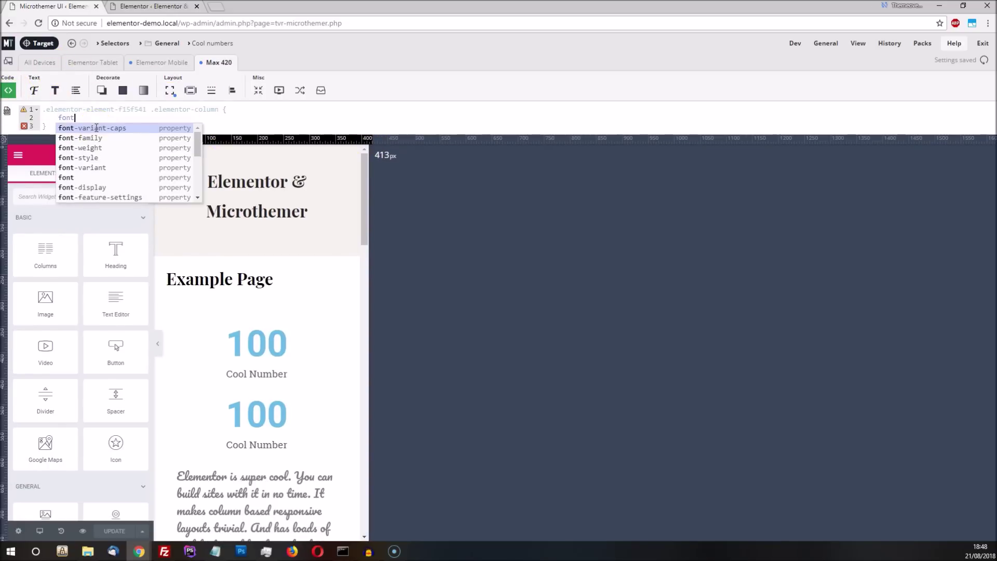
type("-style:italic;")
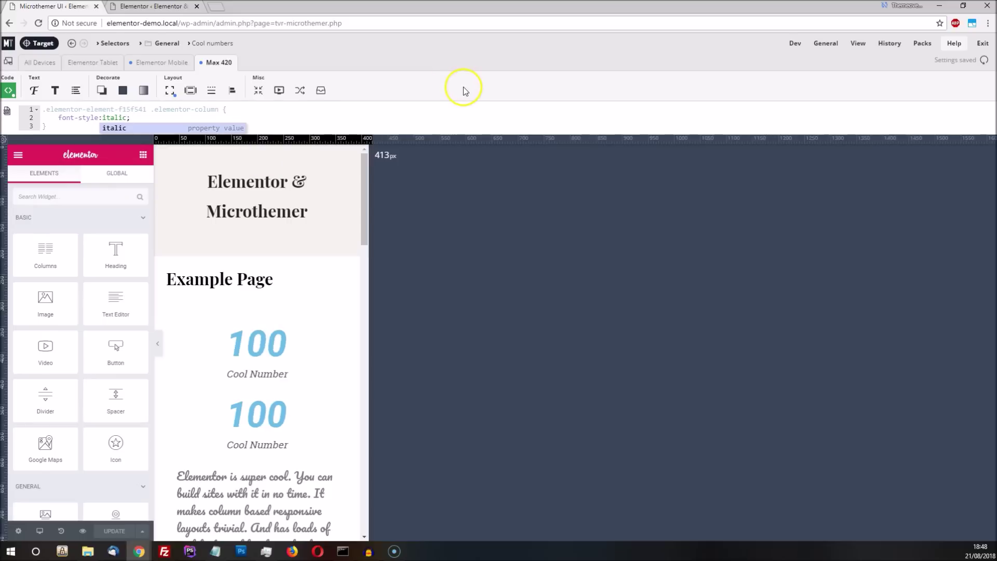
key("Escape")
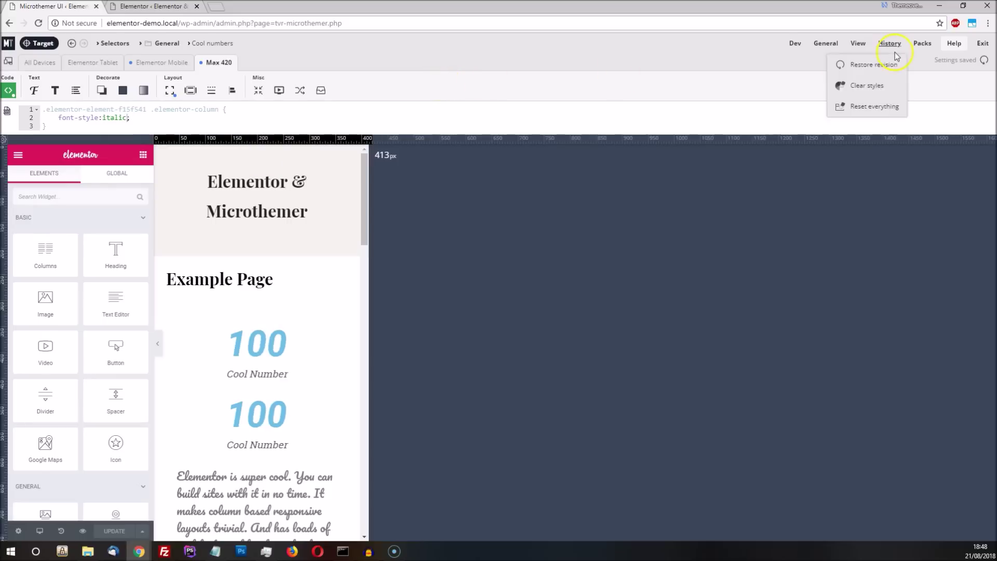
Step: Enable the full code editor, delete all the old custom CSS, and bring up Preferences
mouse_move(858, 42)
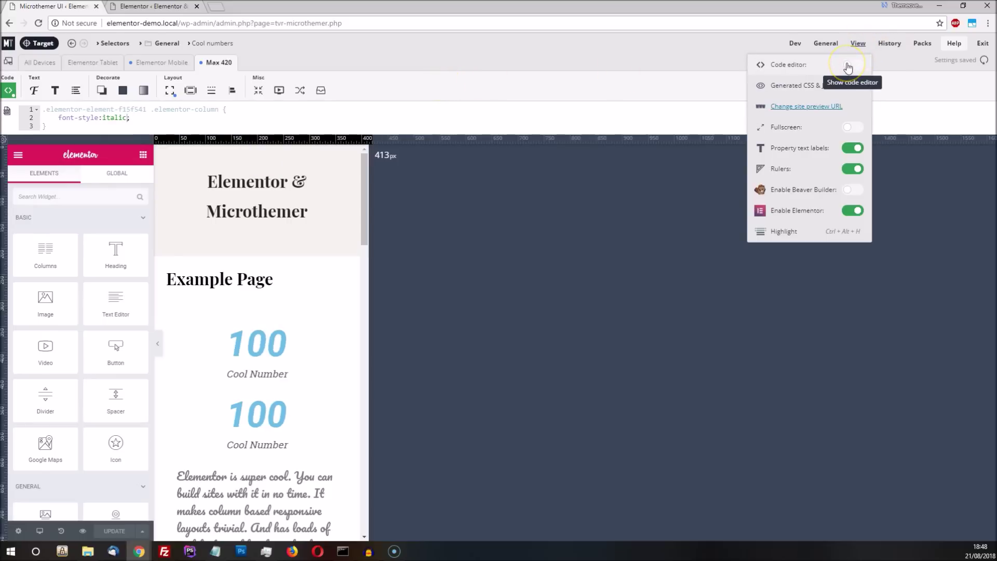
left_click(849, 67)
left_click(262, 104)
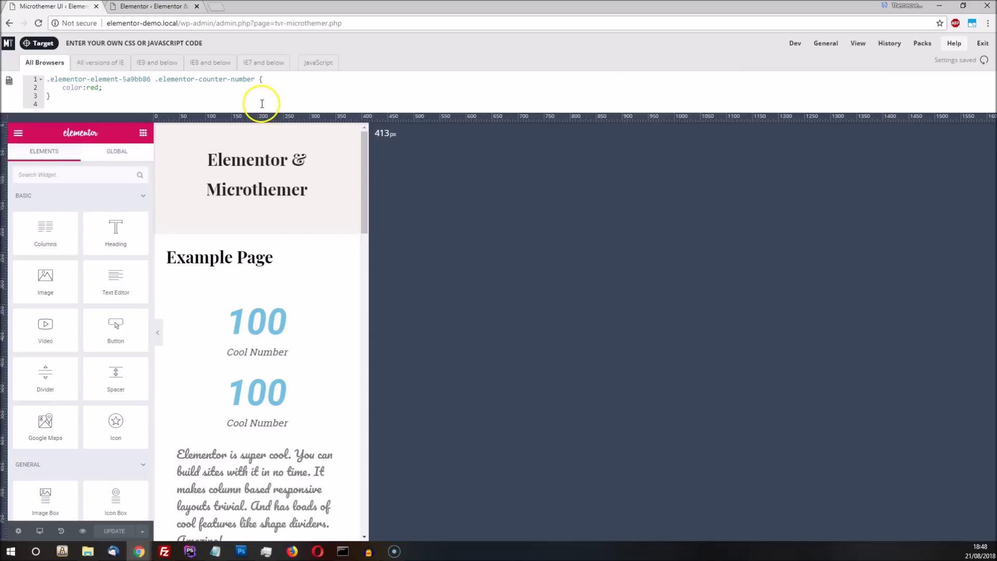
left_click_drag(109, 88, 50, 96)
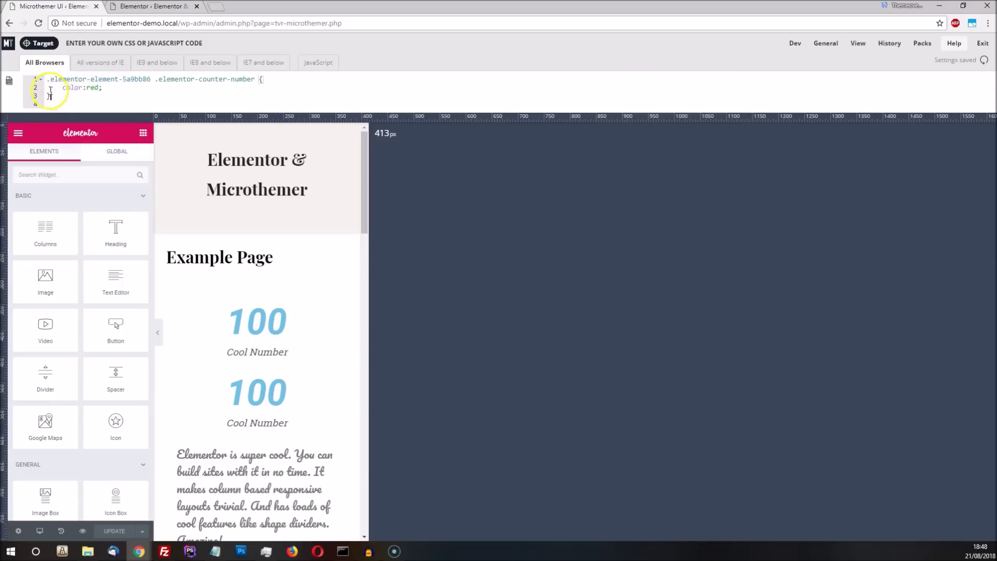
key("ctrl+a")
key("BackSpace")
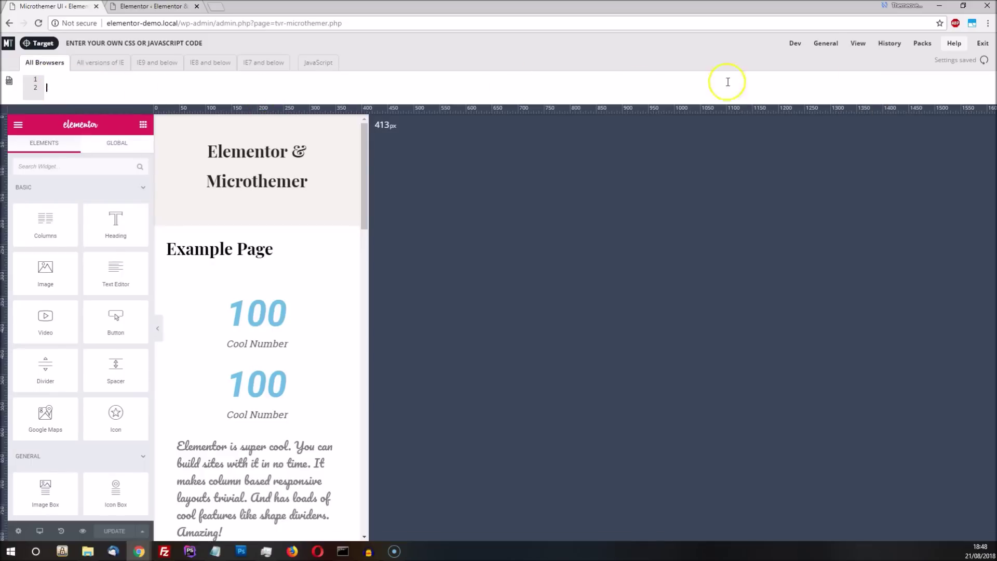
left_click(826, 41)
left_click(791, 85)
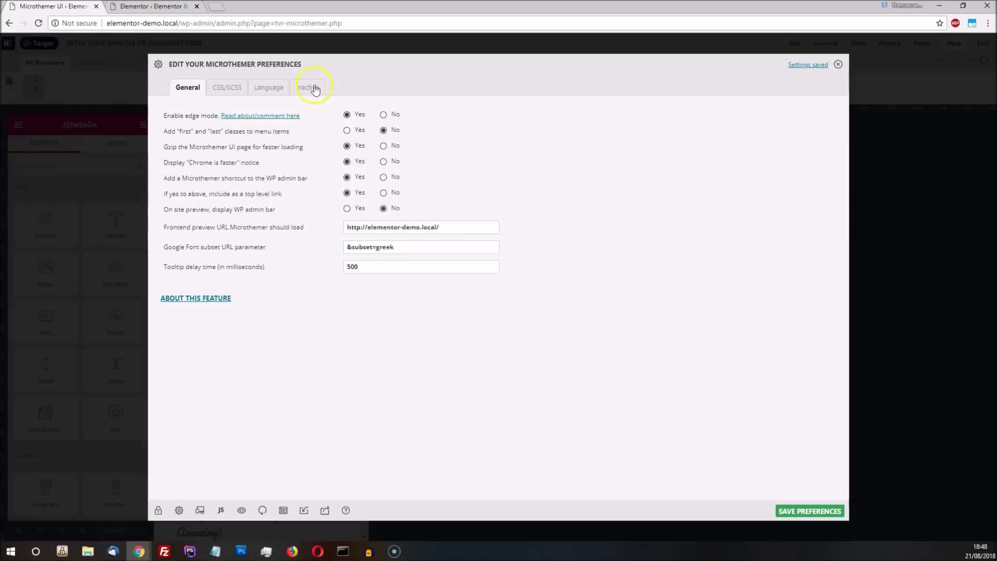
Step: Set the CSS/SCSS preference 'Always add !important' to No
left_click(235, 90)
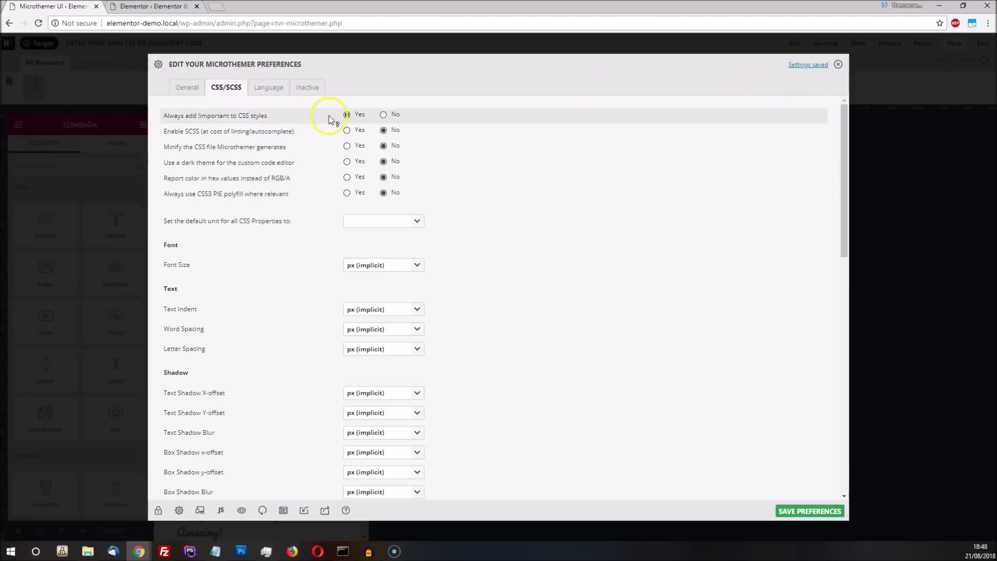
left_click(384, 115)
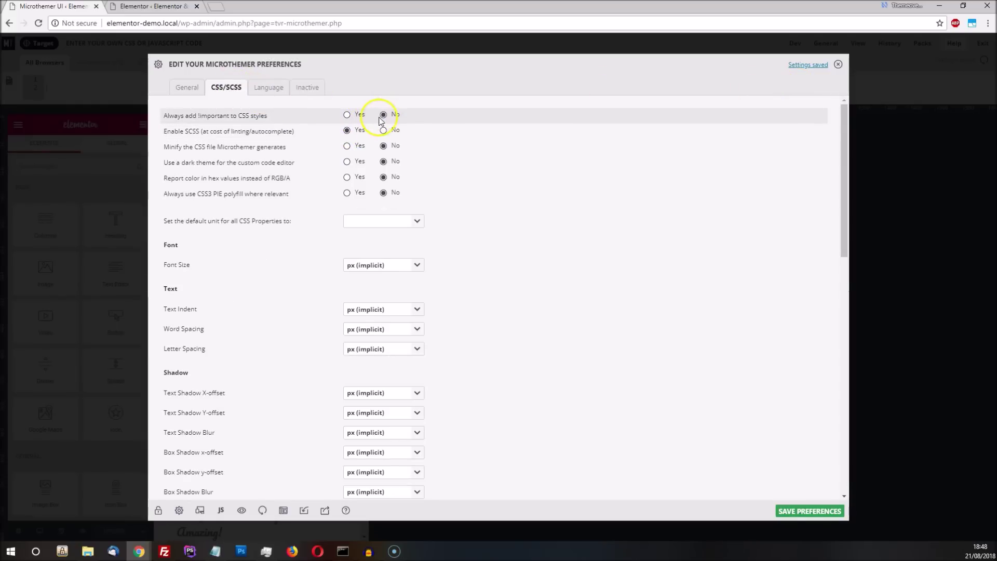
left_click(838, 64)
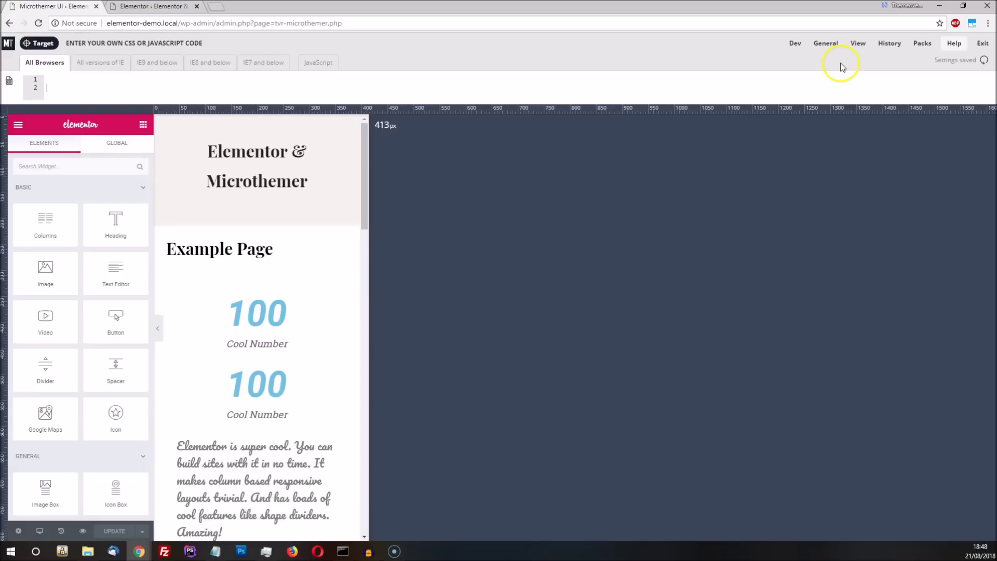
Step: Create a selector for the first counter's number with color:red;
left_click(40, 43)
left_click(271, 396)
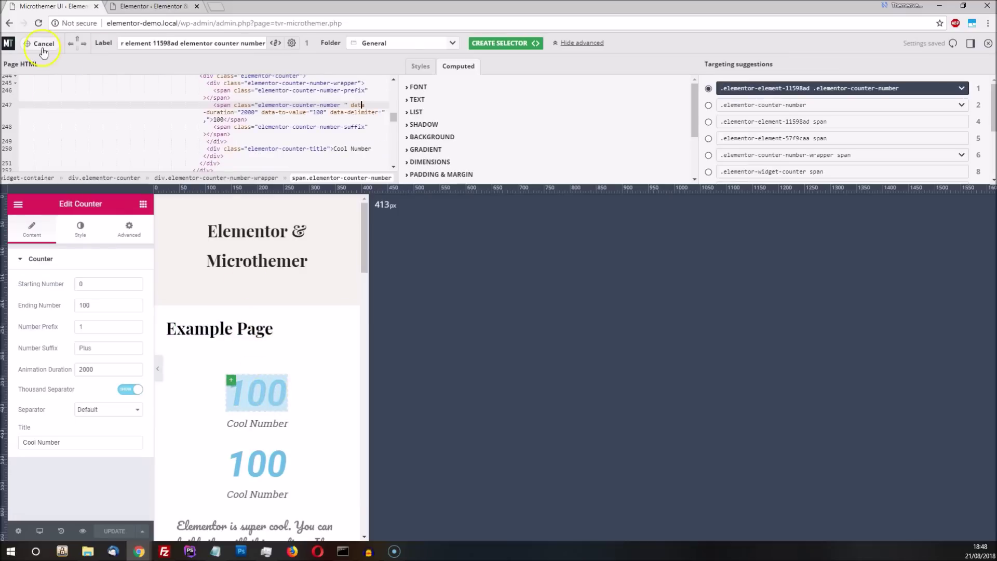
left_click(487, 44)
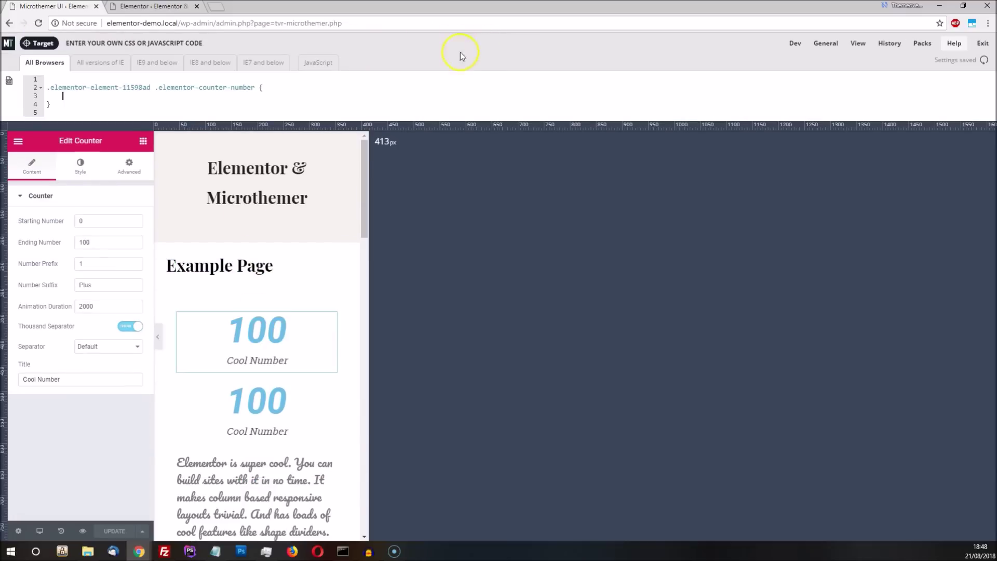
type("color:red;")
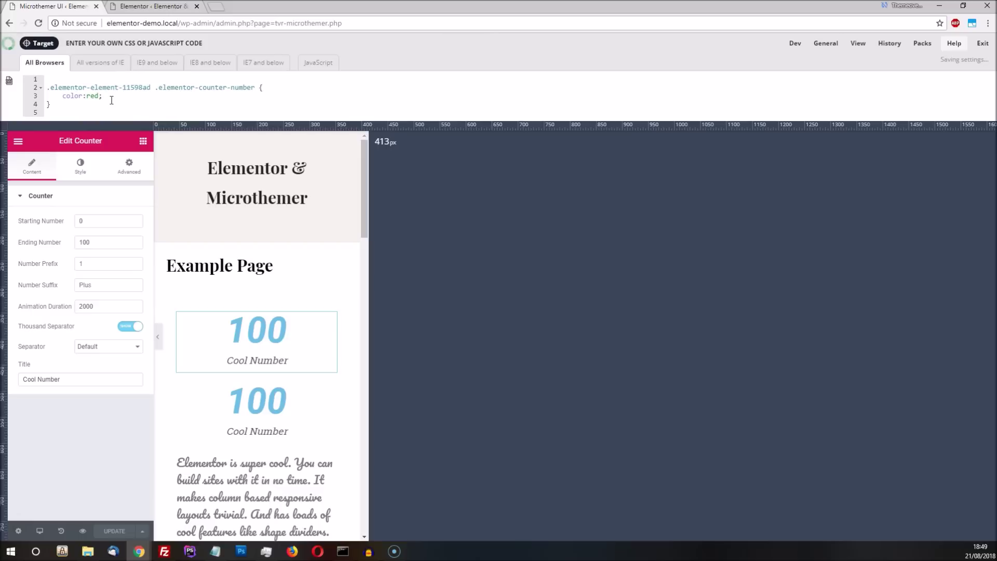
left_click(260, 96)
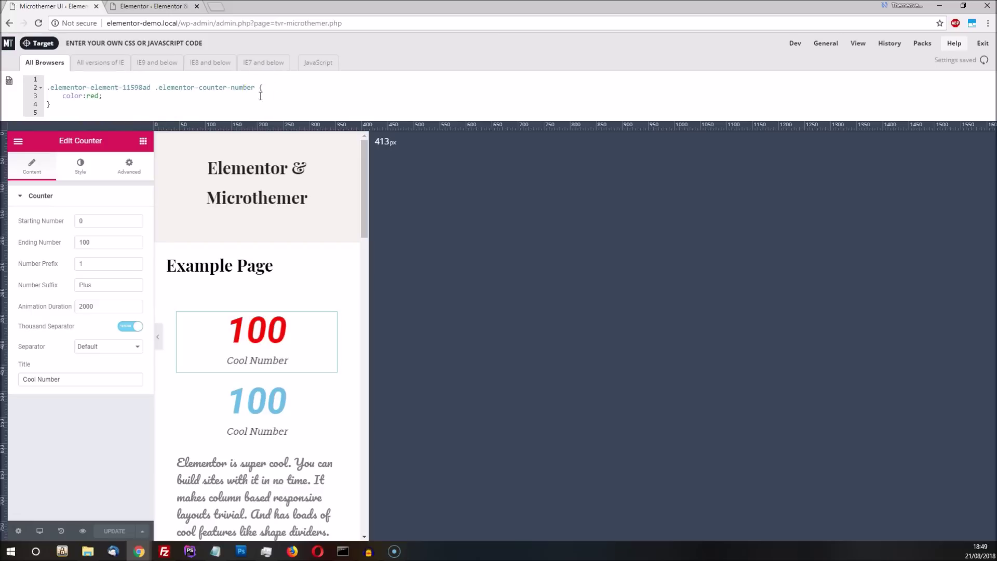
Step: Look over the Generated CSS & JS, then delete the blank first line of the custom CSS
mouse_move(867, 49)
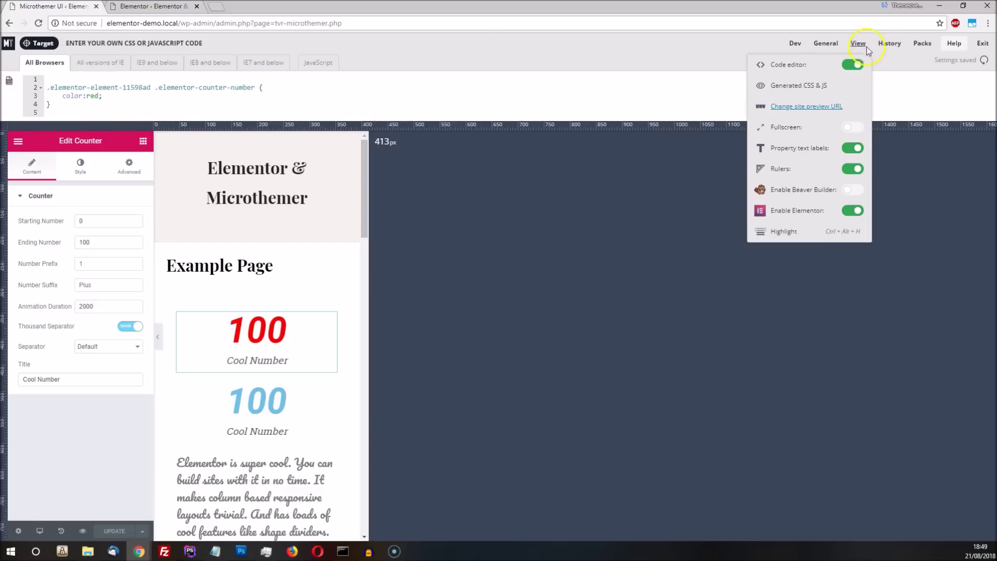
left_click(829, 93)
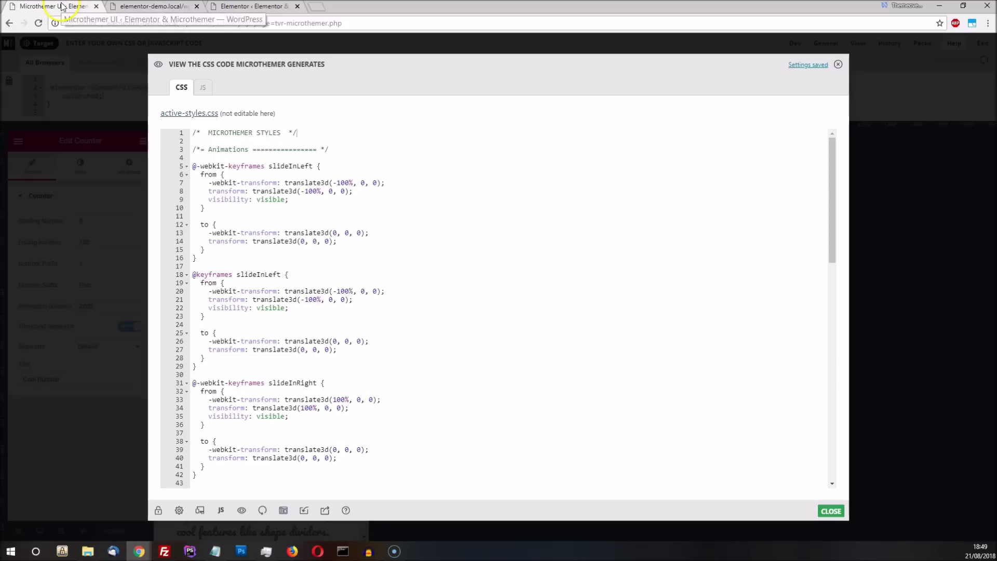
left_click(839, 65)
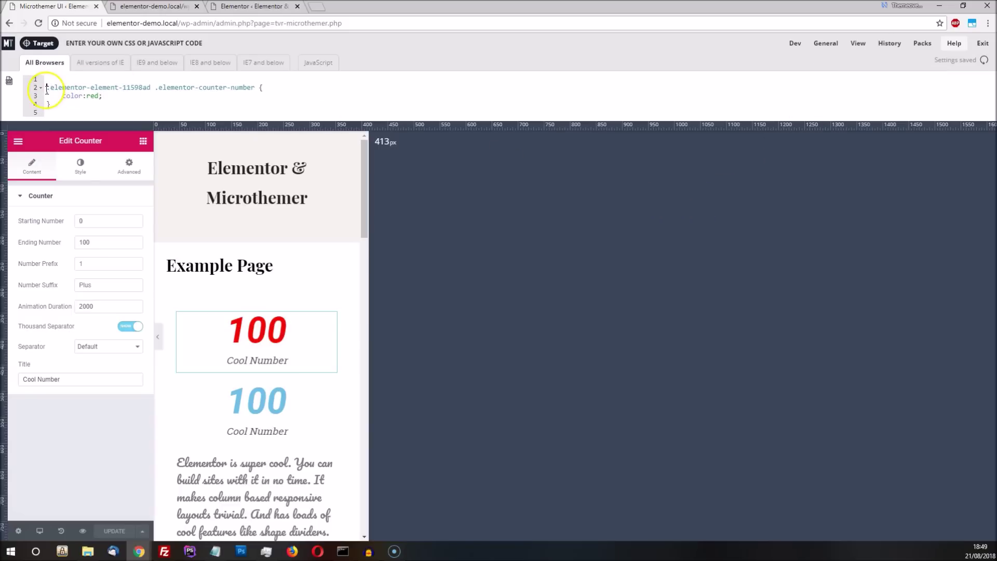
key("BackSpace")
Step: Turn off the code editor, switch to All Devices at full width, and enable targeting
left_click(858, 46)
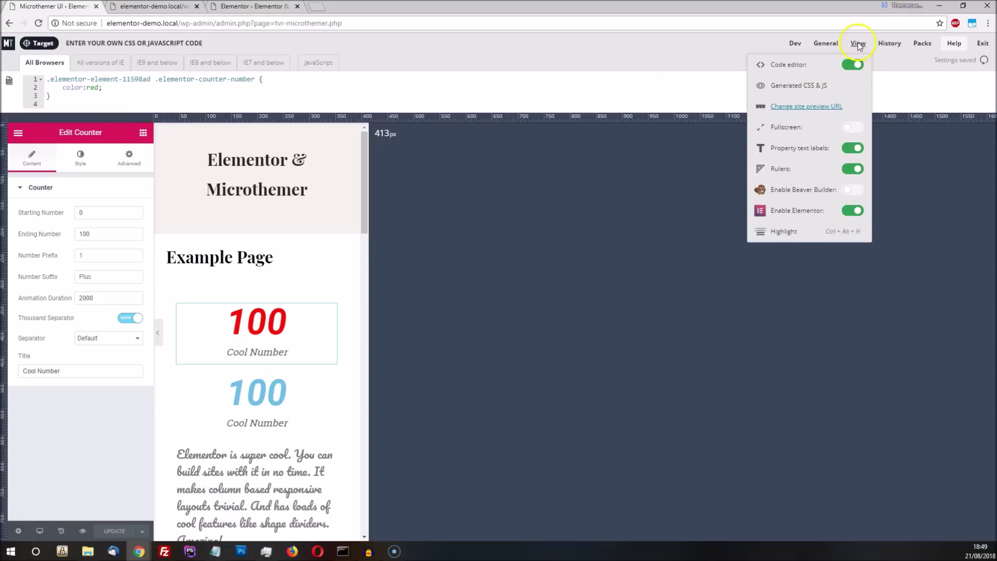
left_click(853, 65)
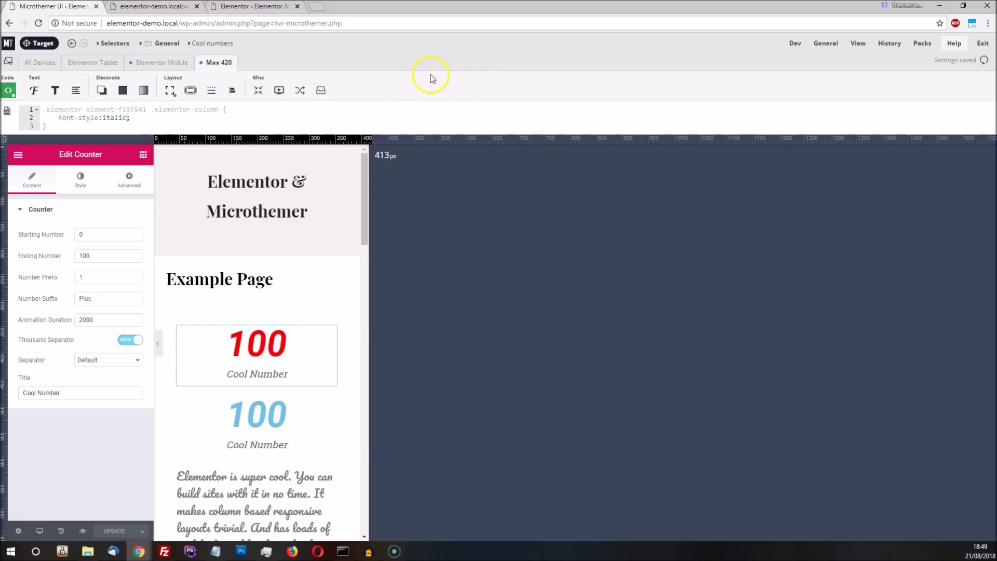
left_click(36, 63)
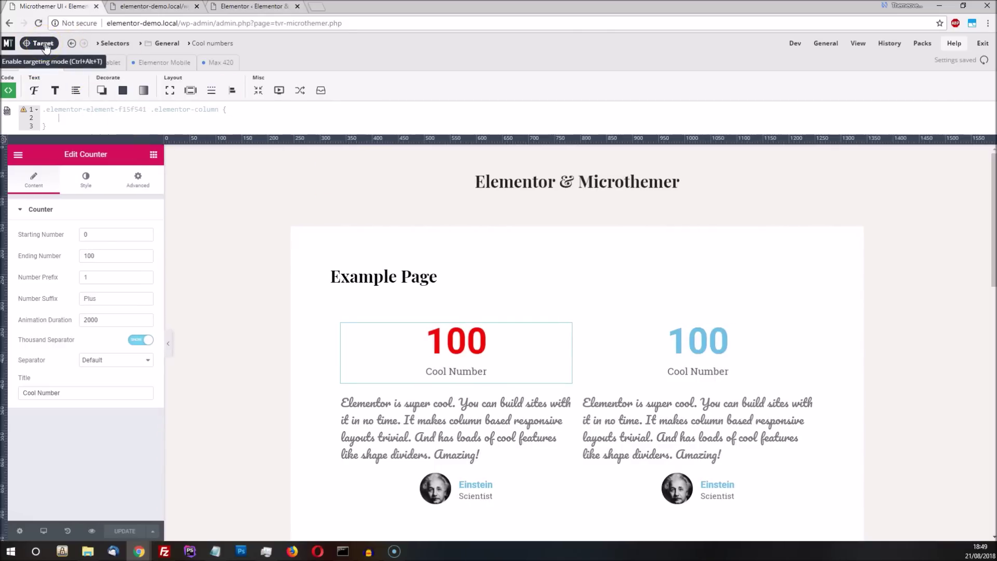
left_click(41, 43)
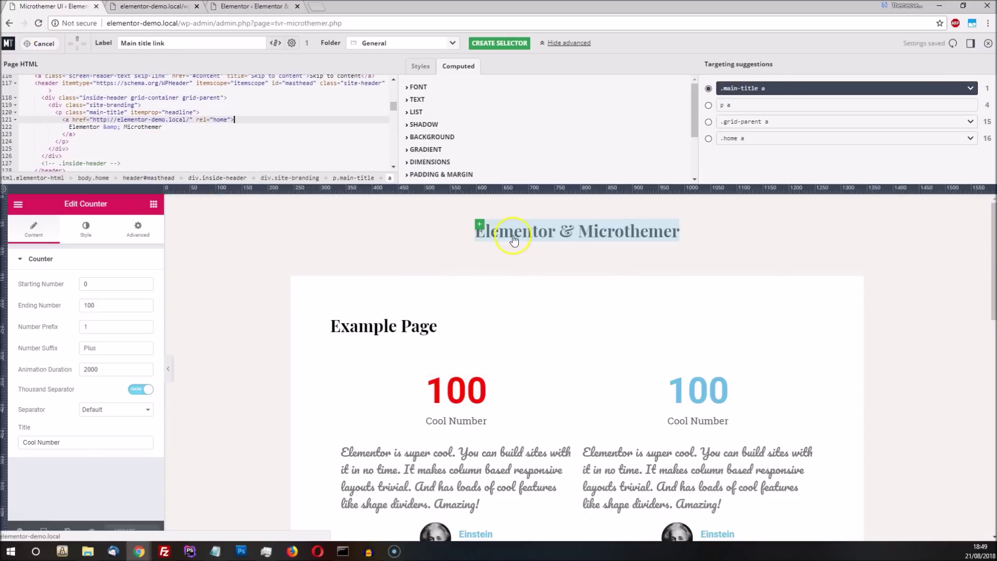
Step: Create a page-id 150 selector '.mt-150 .elementor-counter-number' covering every counter number
left_click(563, 233)
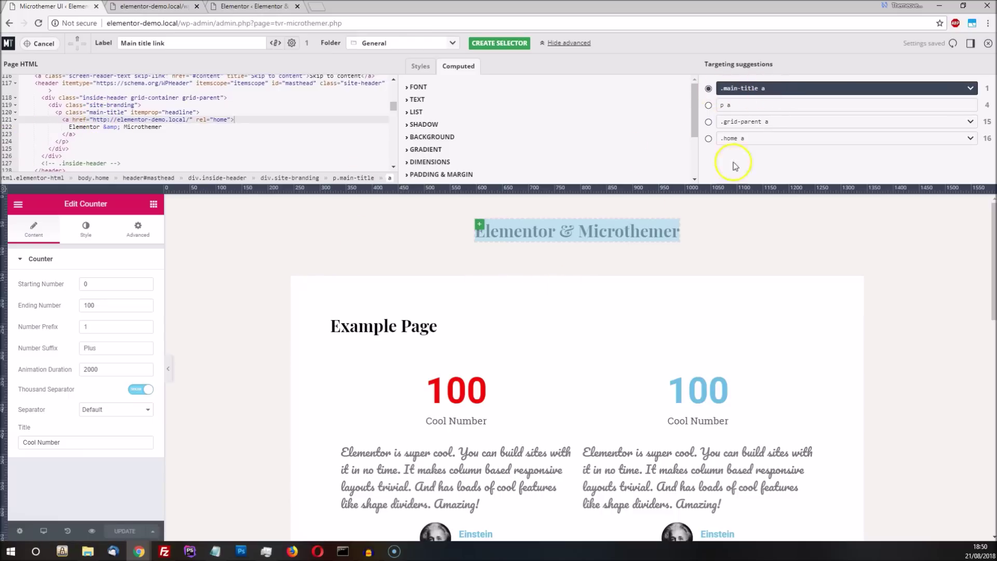
left_click_drag(692, 251, 628, 283)
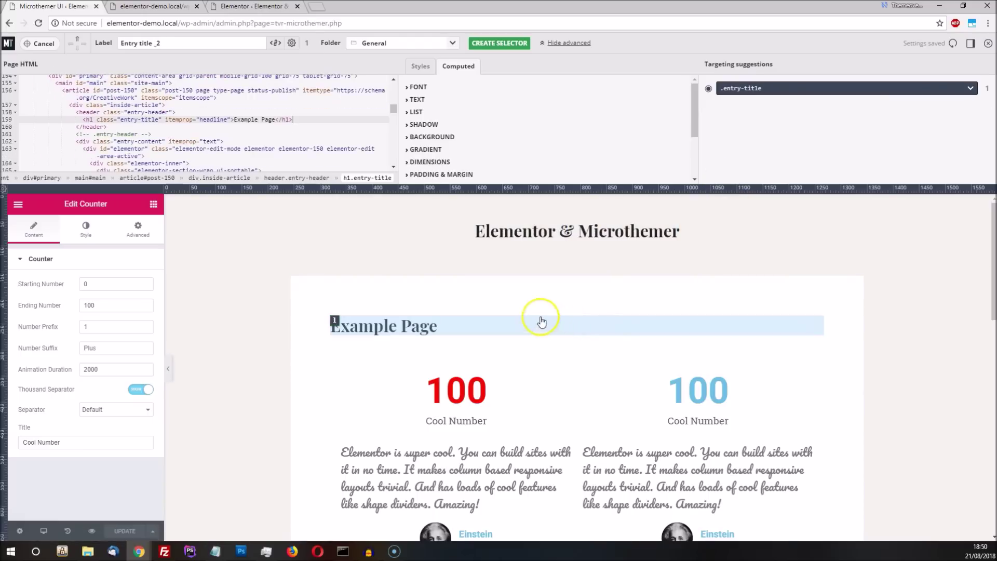
scroll(540, 322, "down", 2)
left_click(459, 287)
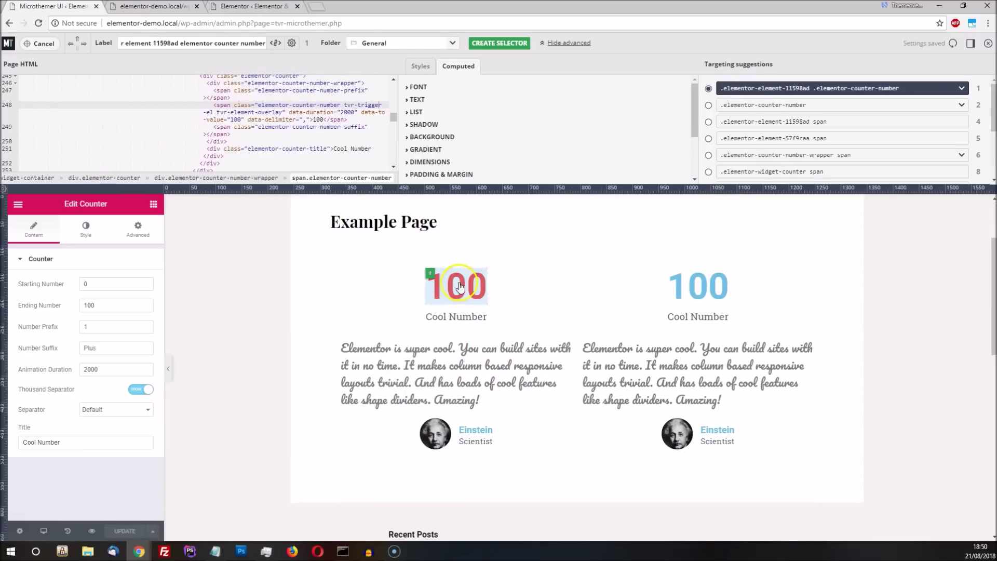
left_click(708, 105)
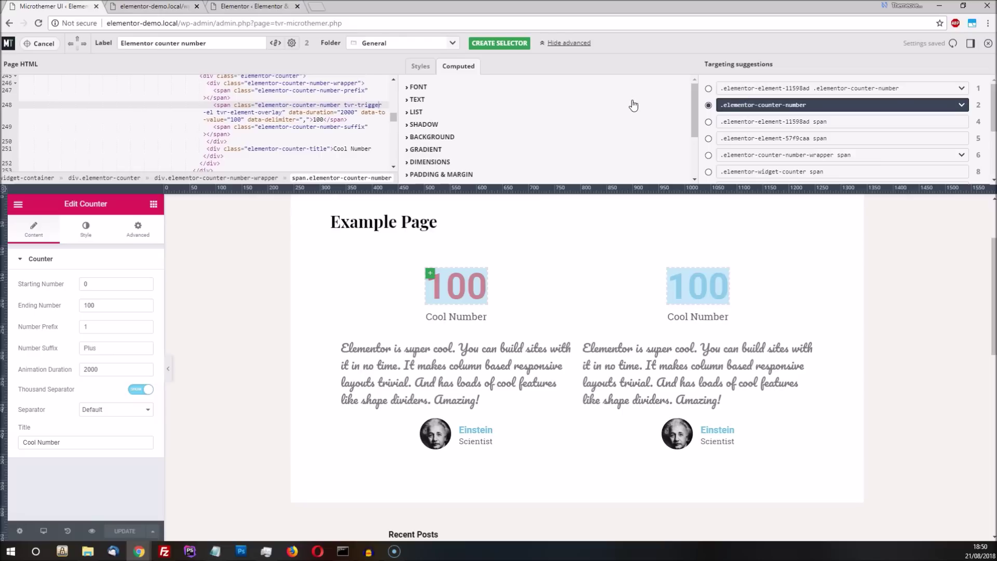
left_click(292, 44)
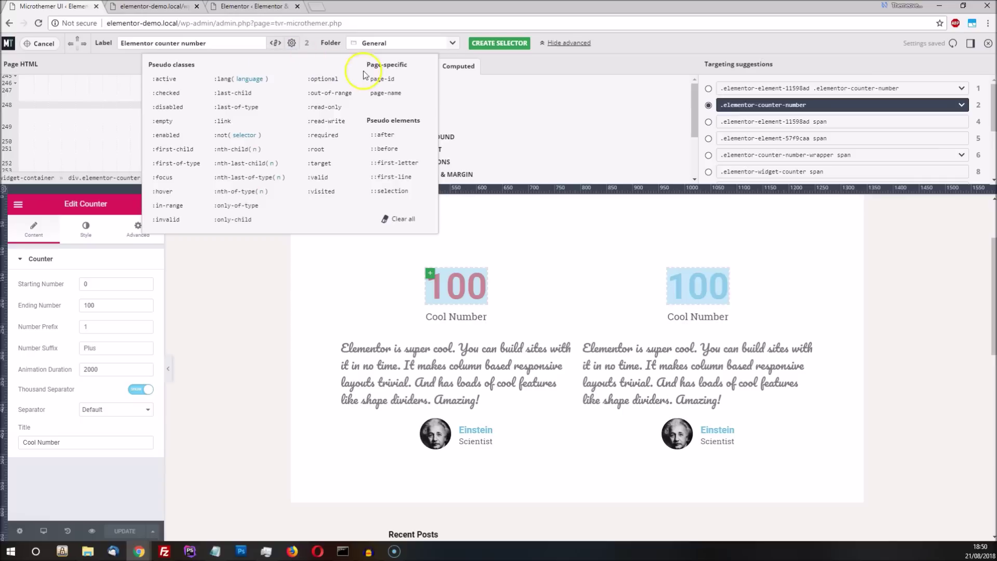
left_click(383, 79)
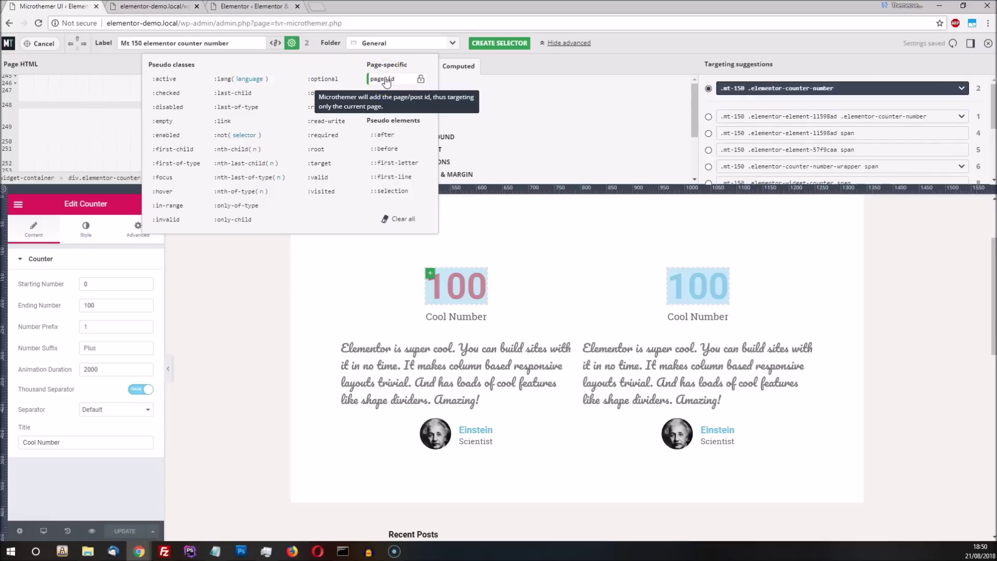
left_click_drag(746, 88, 721, 88)
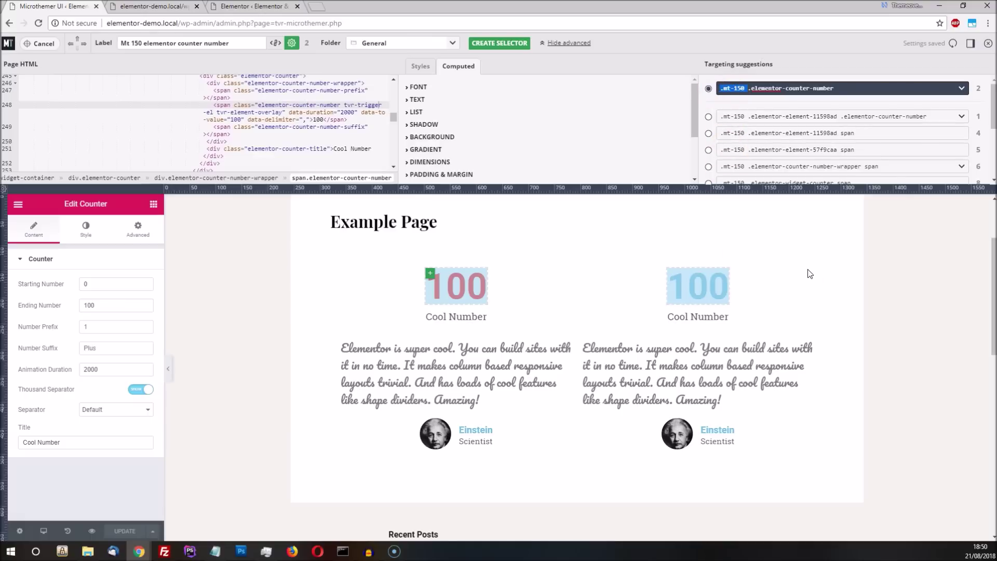
left_click(493, 42)
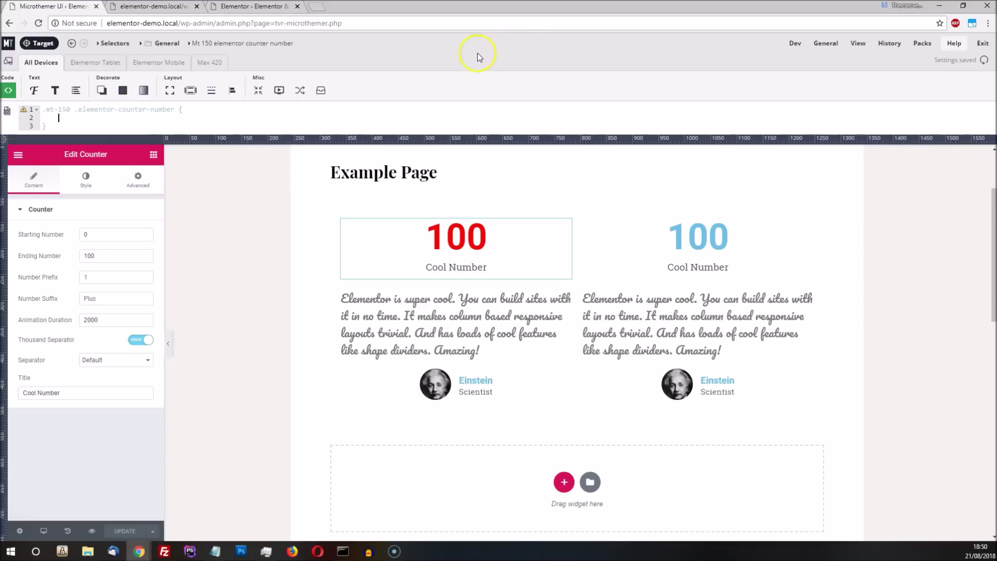
Step: Move the Entry title selector from General into the Header folder
left_click(115, 44)
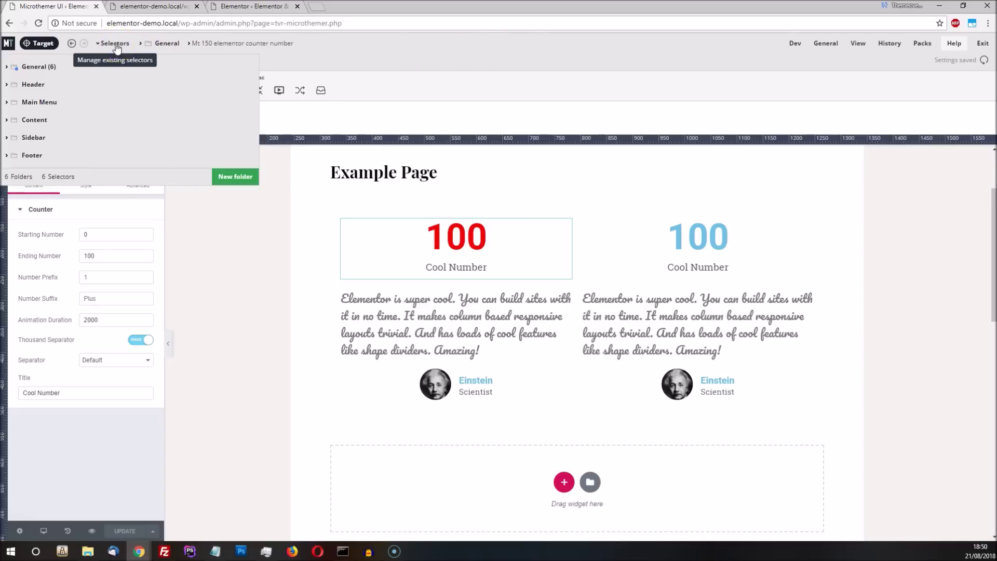
mouse_move(144, 95)
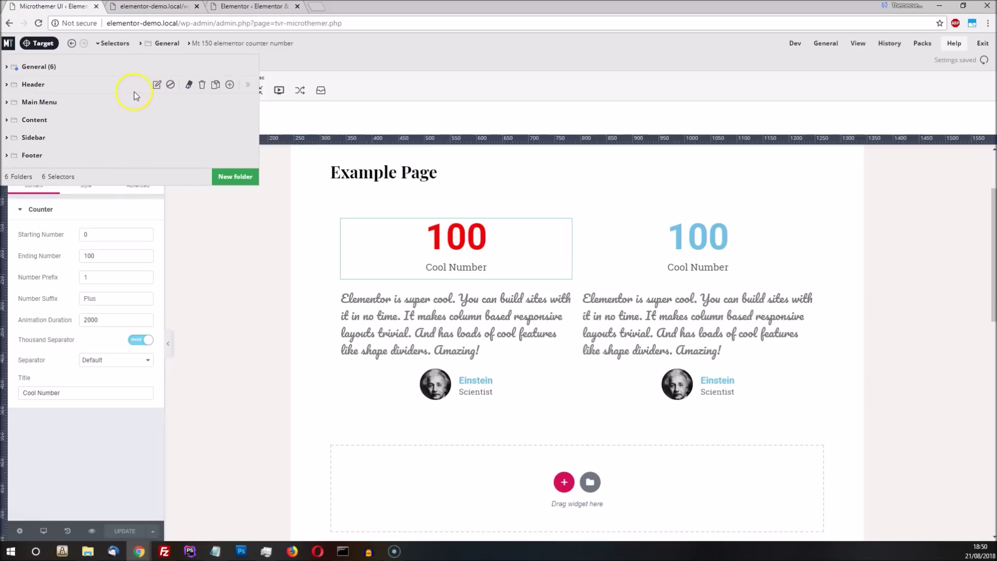
left_click(44, 70)
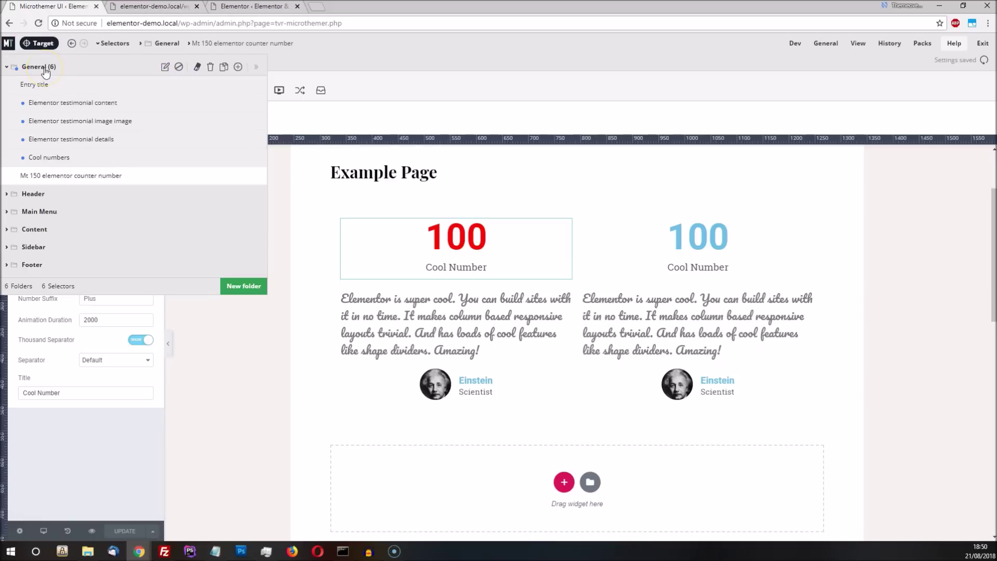
left_click(34, 194)
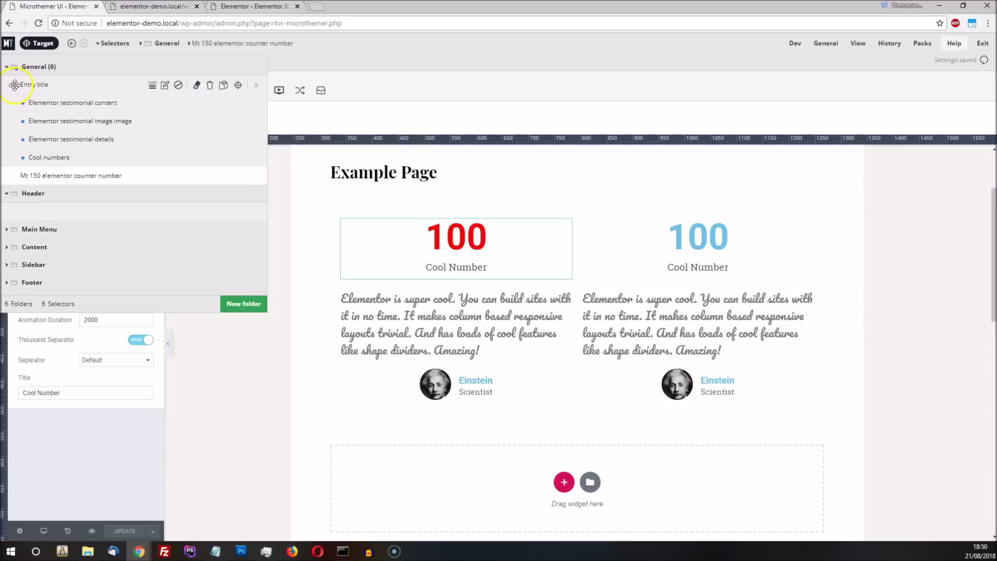
left_click_drag(14, 85, 28, 193)
Step: Add a new selector folder named Demo page and try moving the testimonial details selector
left_click(251, 285)
type("Deo")
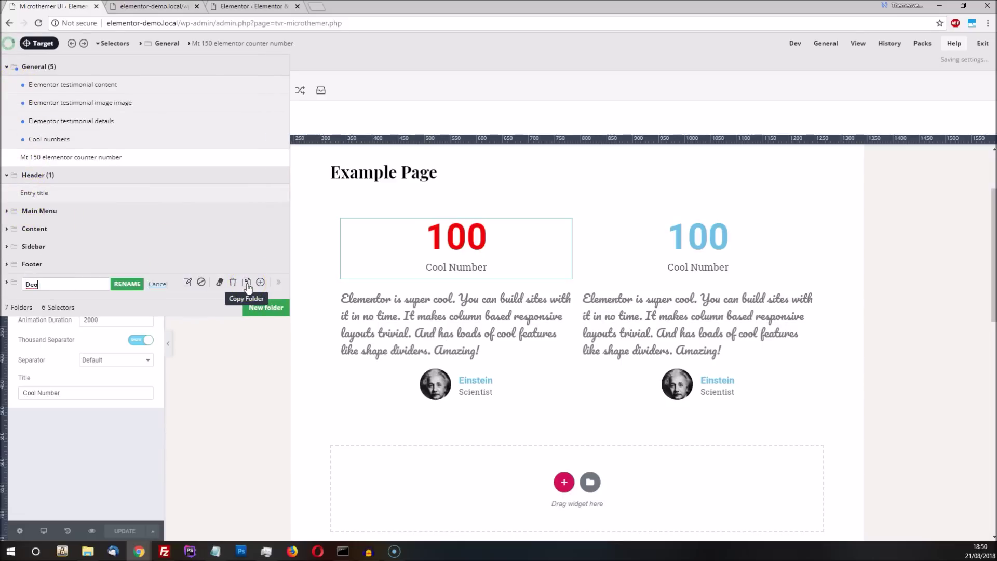
key("BackSpace")
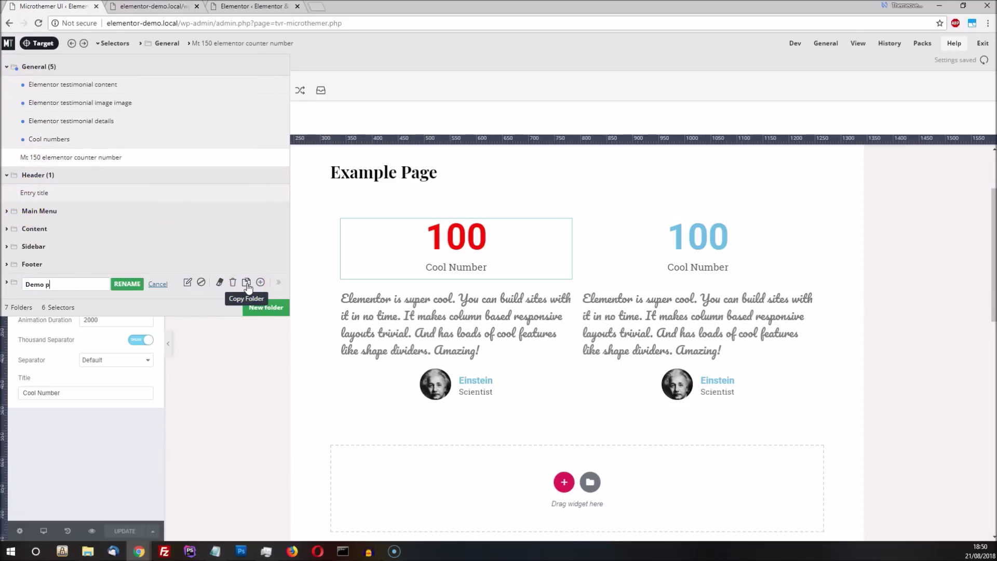
left_click(127, 285)
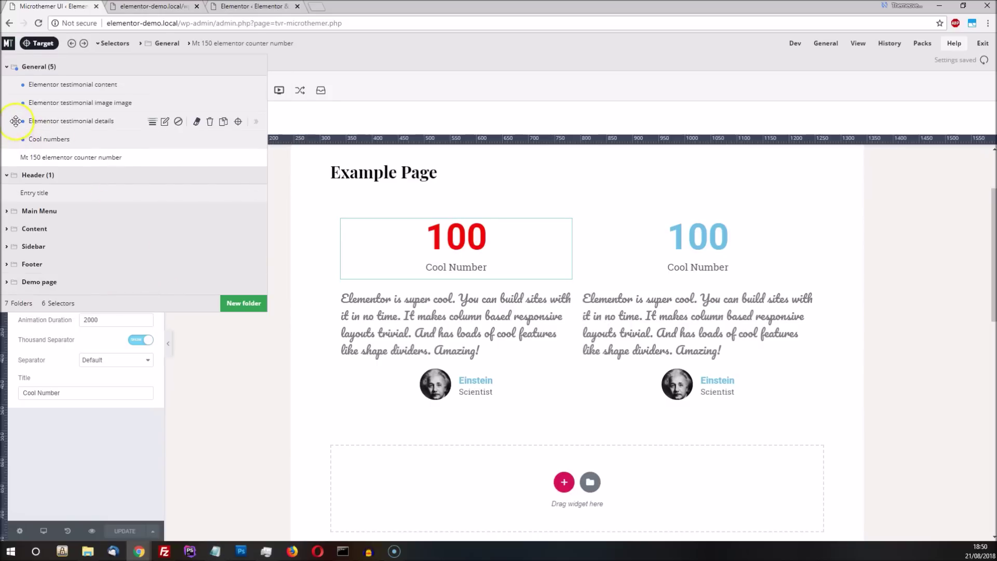
mouse_move(19, 120)
left_mouse_down()
mouse_move(13, 102)
mouse_move(13, 122)
left_mouse_up()
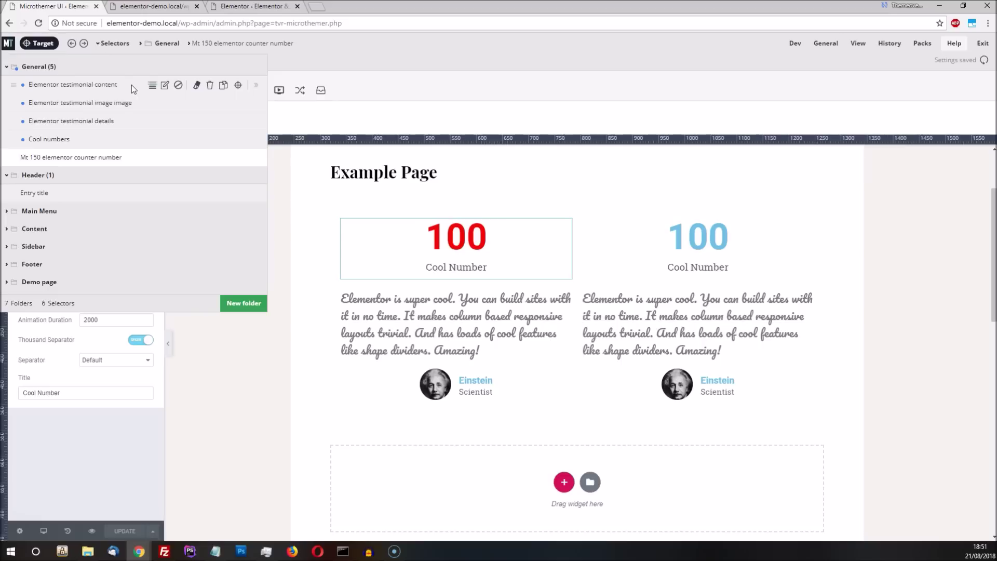
left_click_drag(132, 85, 124, 157)
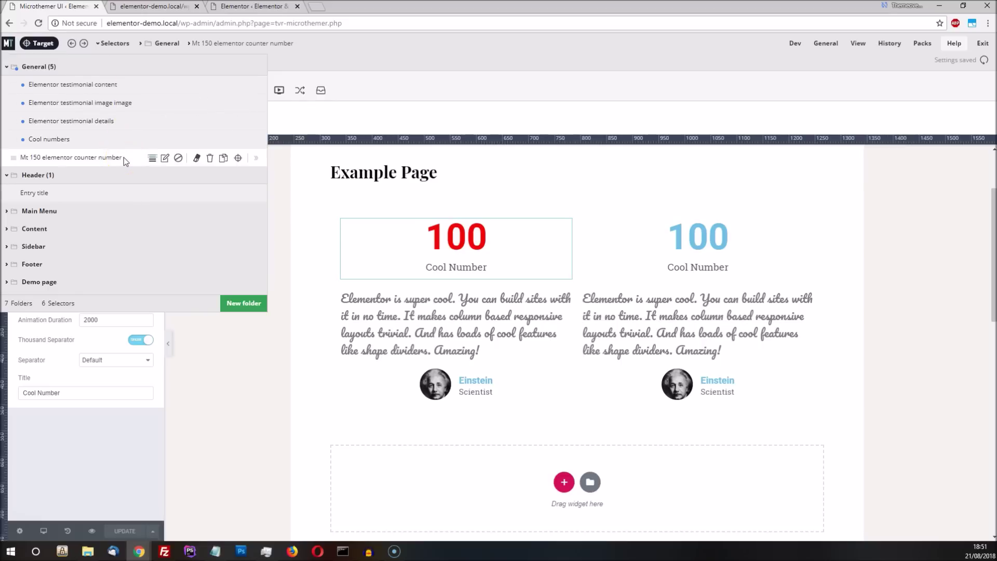
left_click(42, 45)
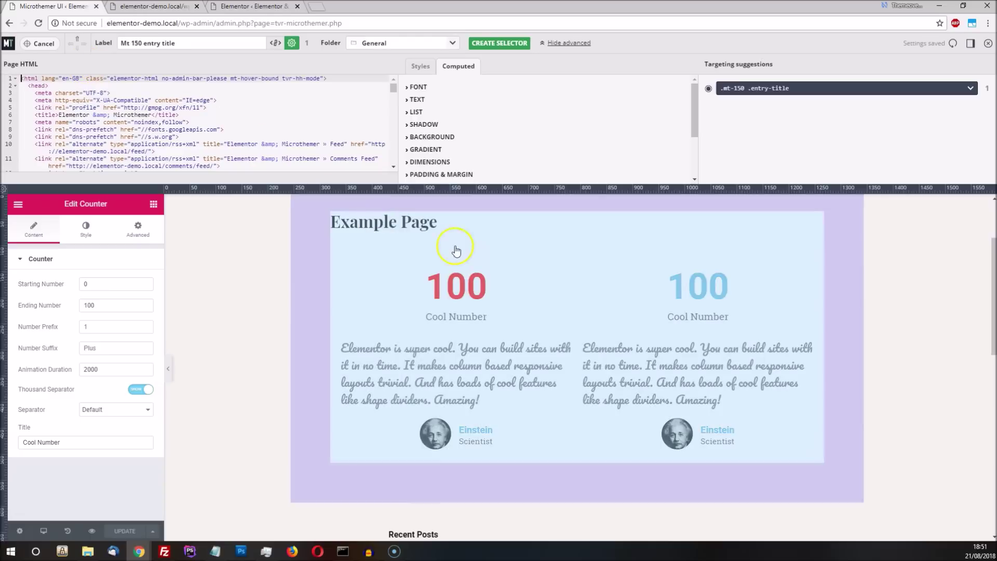
Step: Target the number suffix and Cool Number title, then cancel without creating a selector
left_click(525, 292)
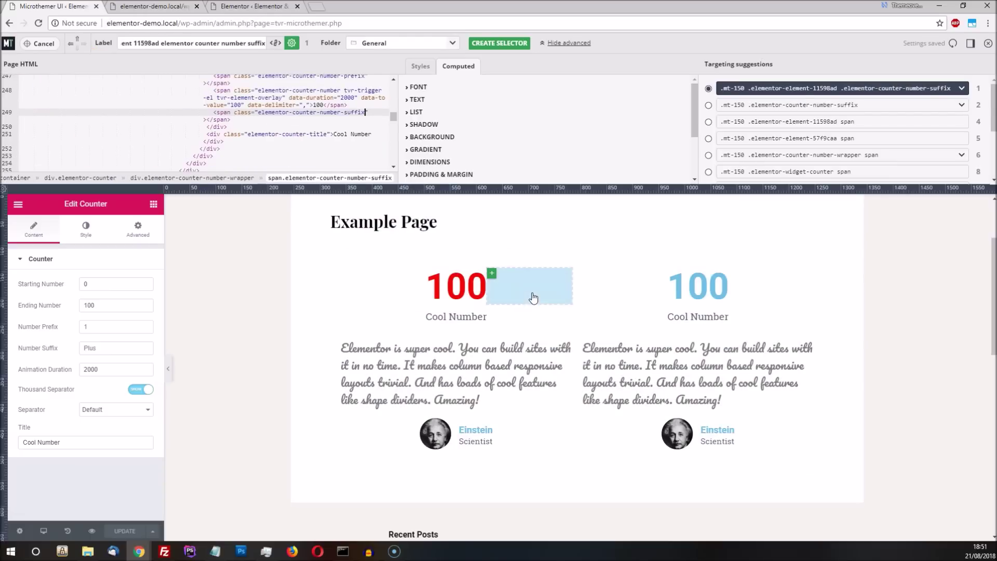
left_click(519, 317)
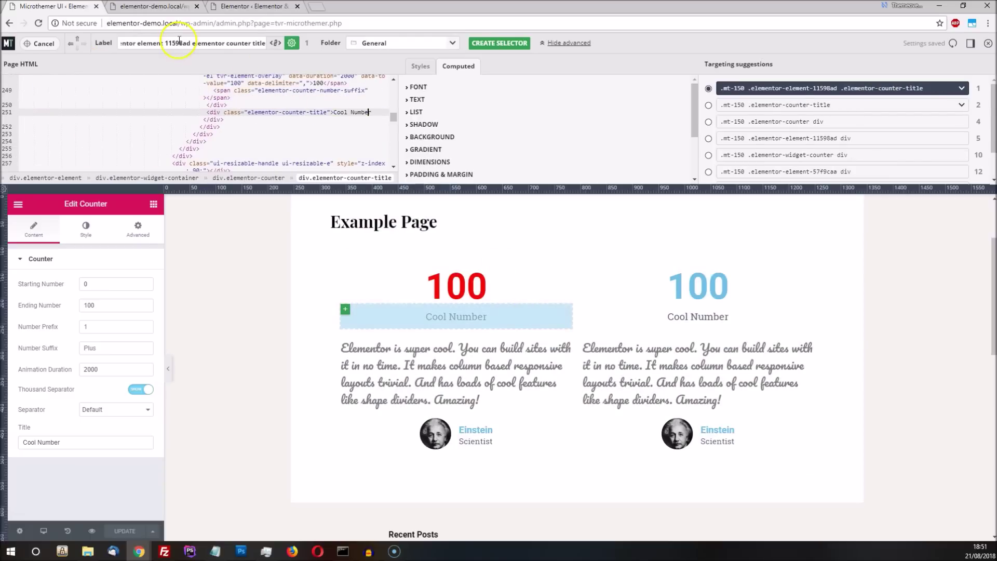
mouse_move(105, 48)
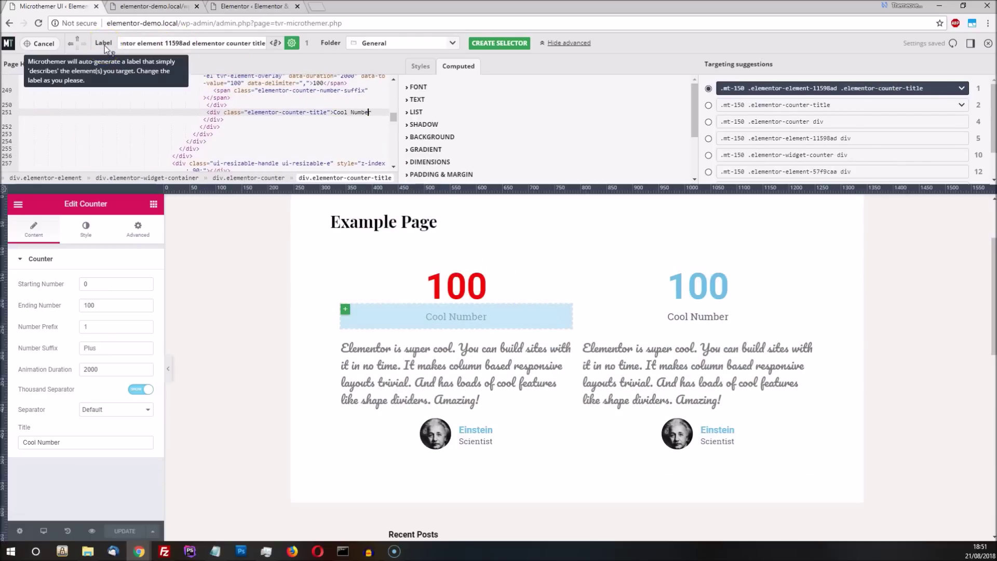
left_click(45, 44)
left_click(112, 45)
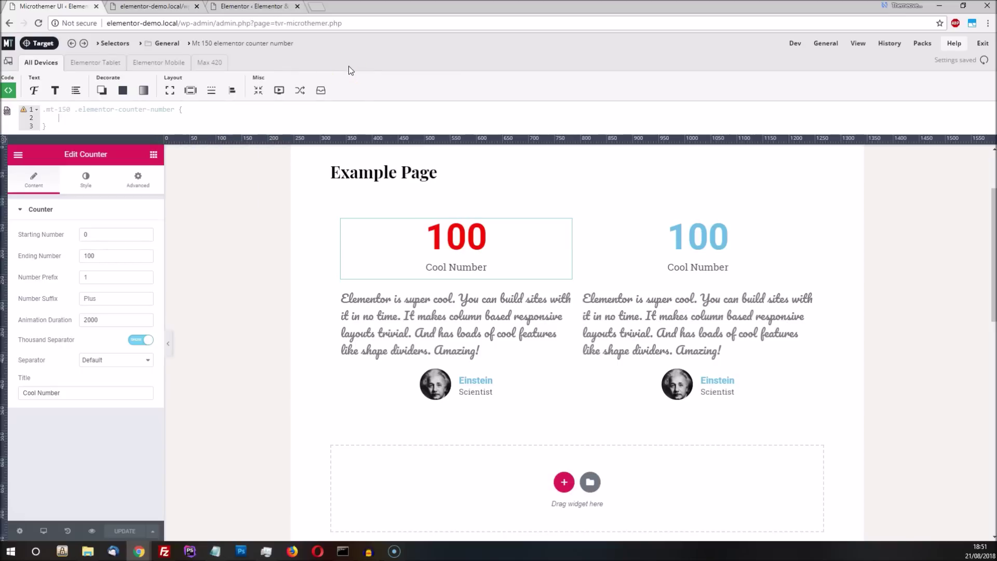
Step: Target the first testimonial text and jump to its existing Elementor testimonial content selector
left_click(42, 45)
left_click(411, 373)
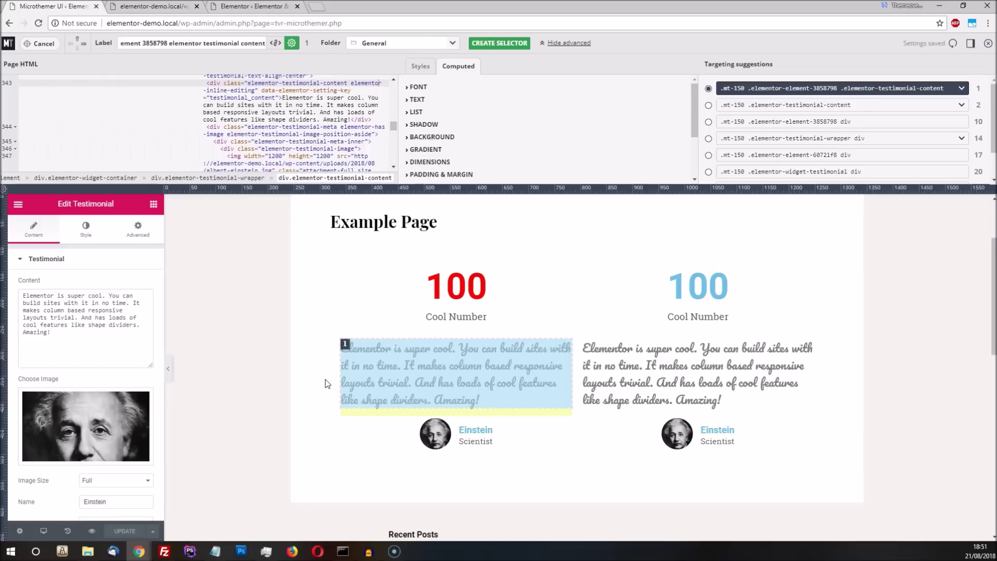
left_click(362, 352)
left_click(347, 345)
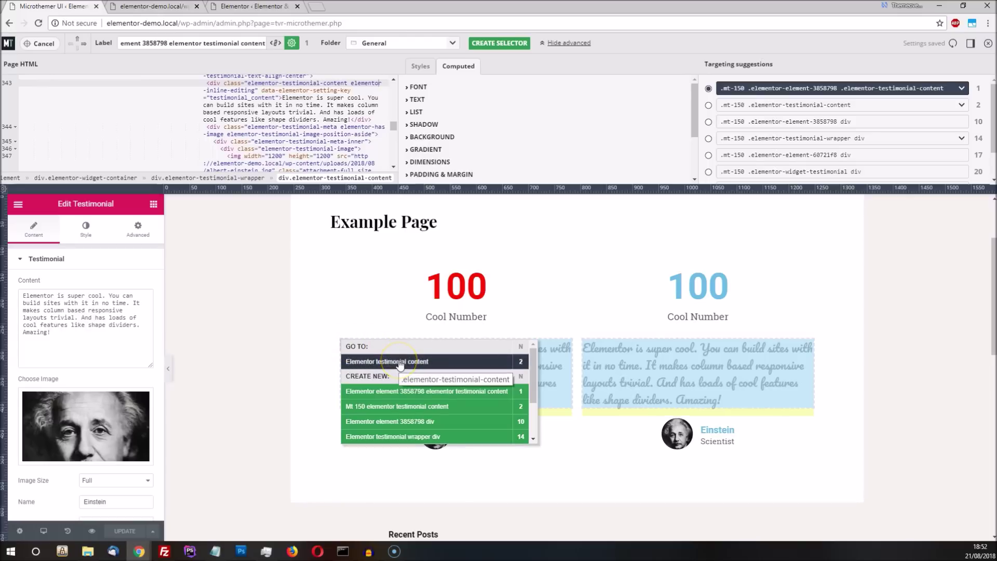
left_click(395, 363)
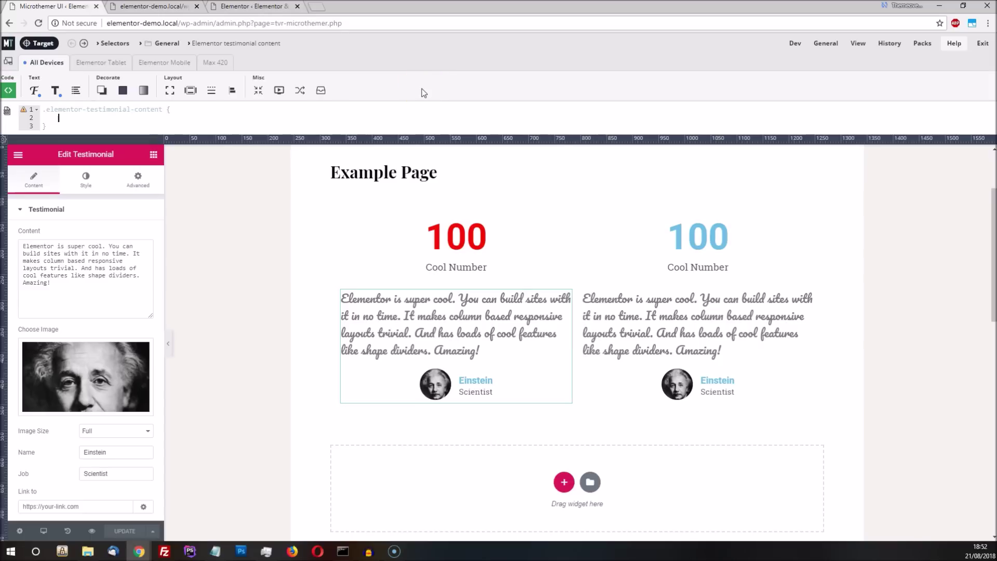
Step: Copy the manual-loading styles code from the Inactive preferences tab, then close Preferences
left_click(418, 89)
left_click(826, 43)
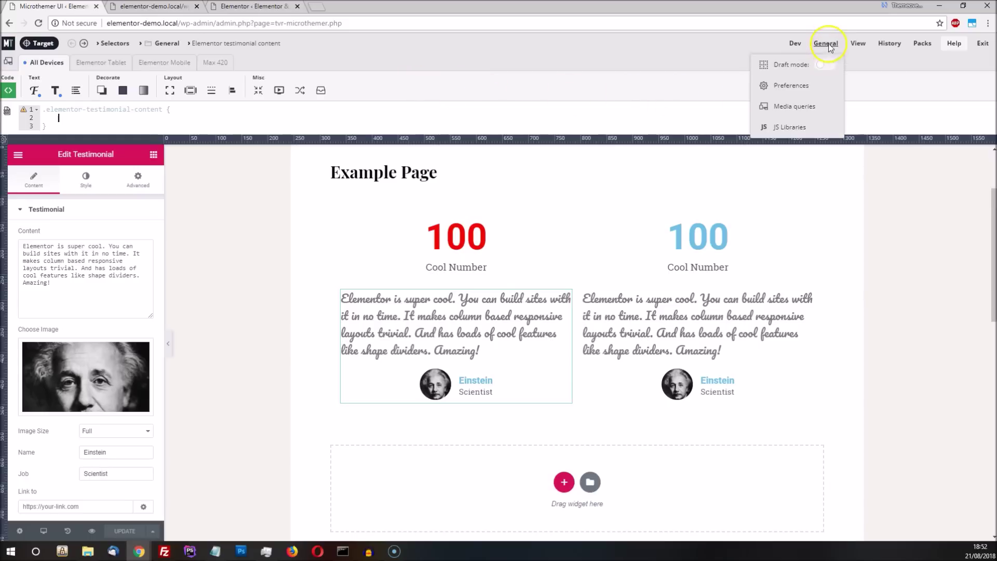
left_click(815, 83)
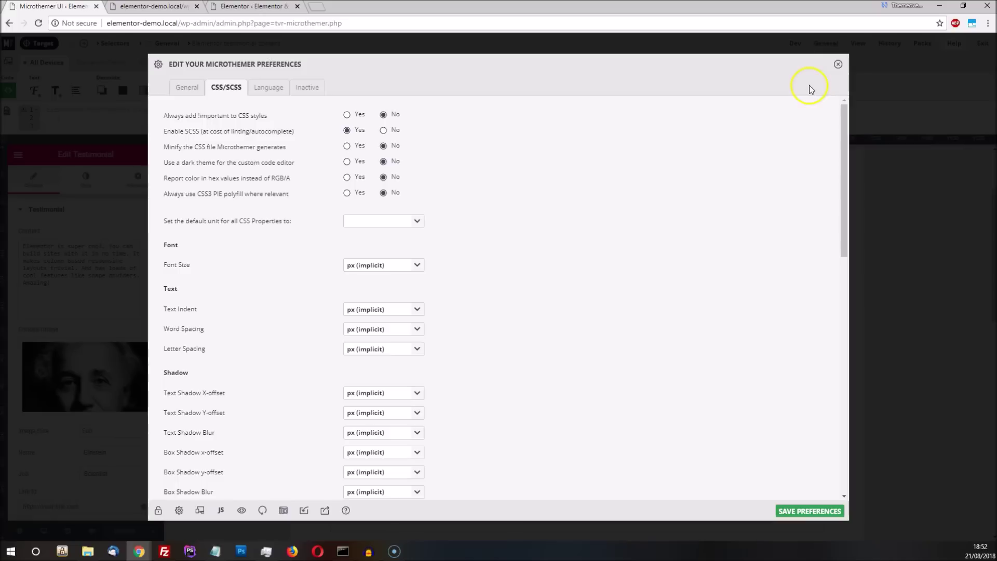
left_click(308, 88)
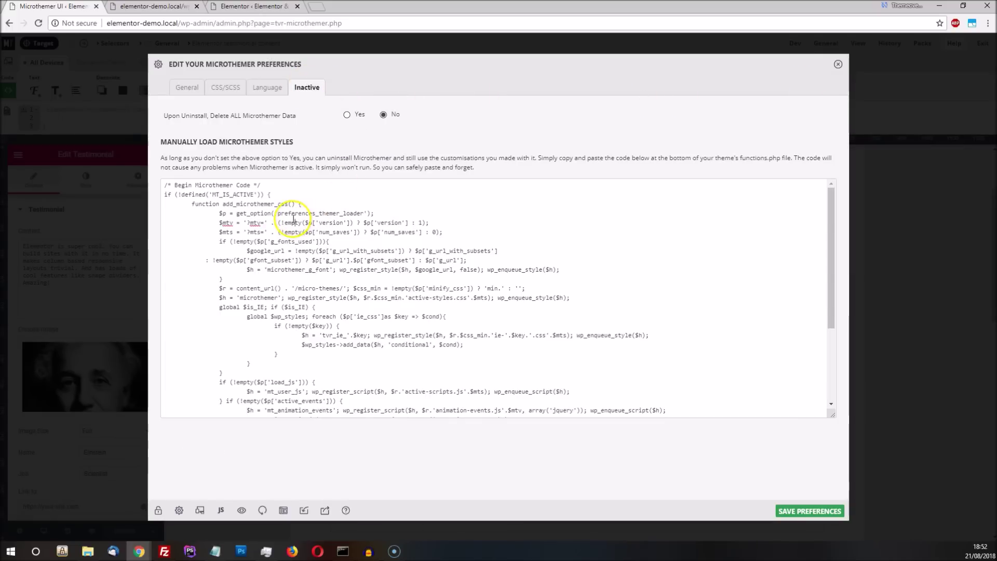
left_click(290, 221)
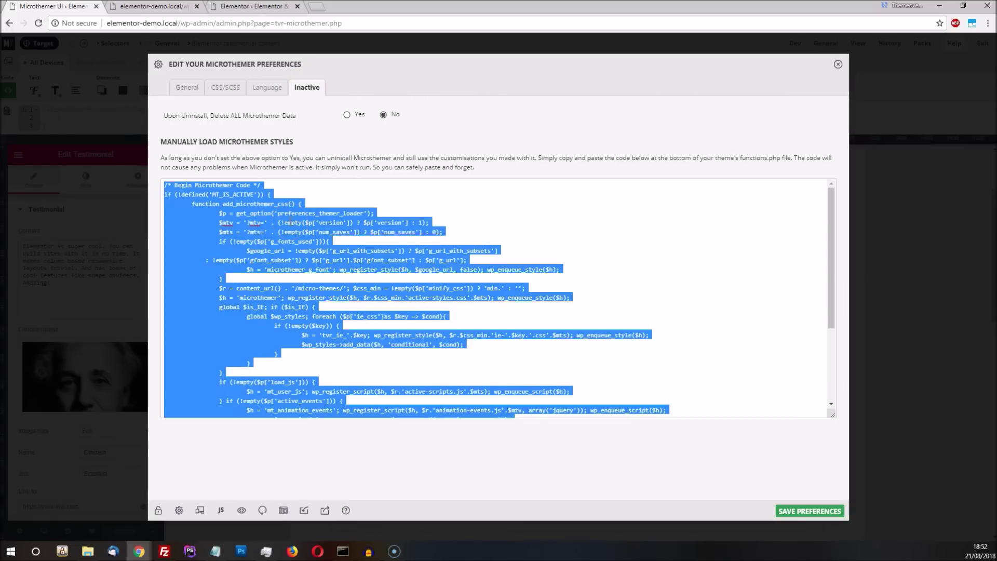
right_click(287, 222)
left_click(295, 257)
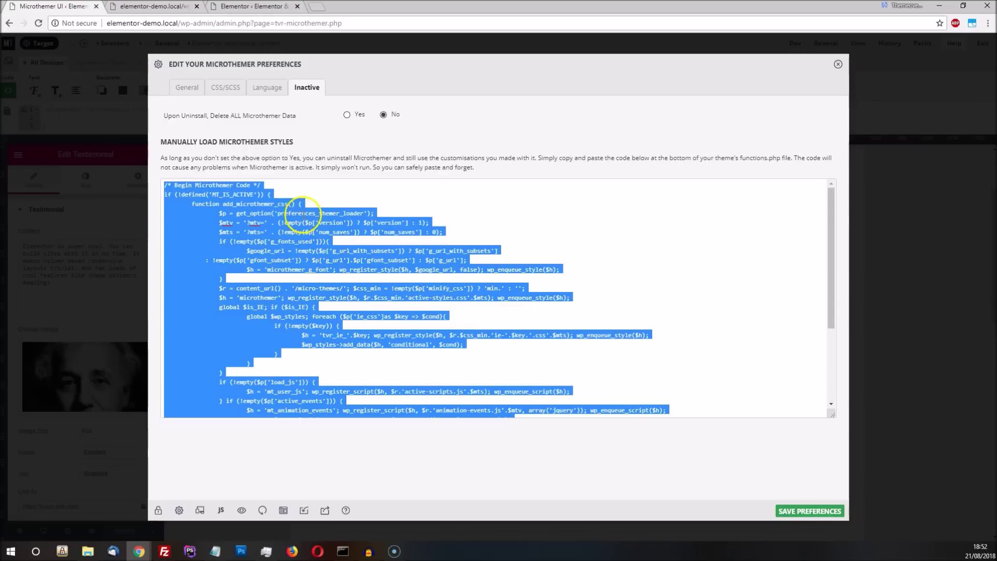
left_click(318, 201)
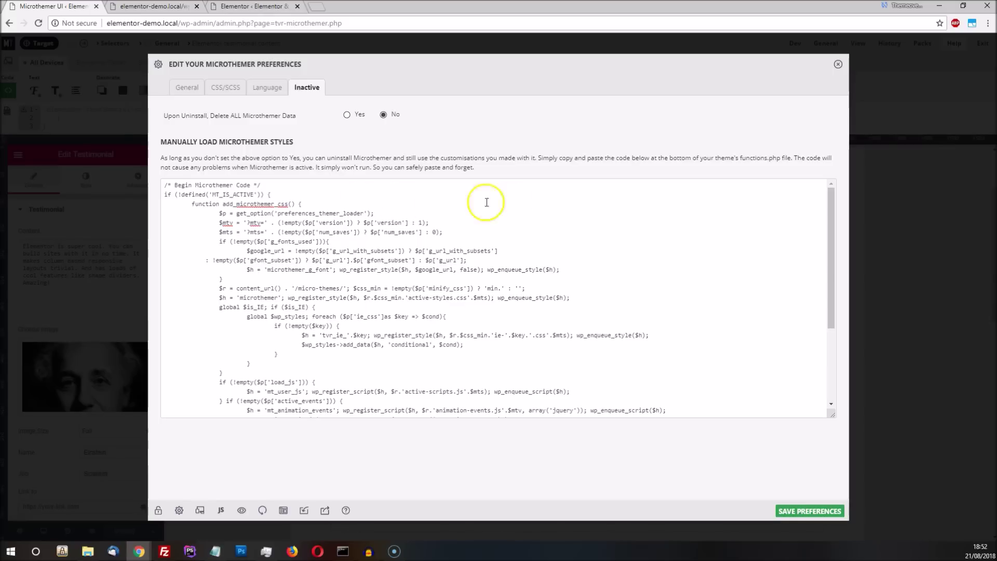
left_click(838, 66)
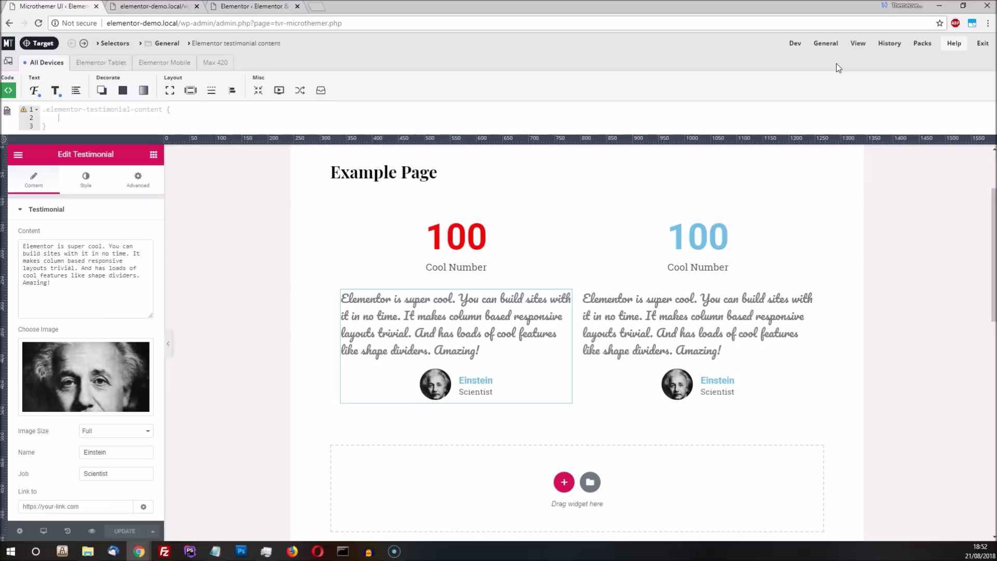
Step: Browse the Font and Text style options, then load themeover.com in a new tab
left_click(34, 90)
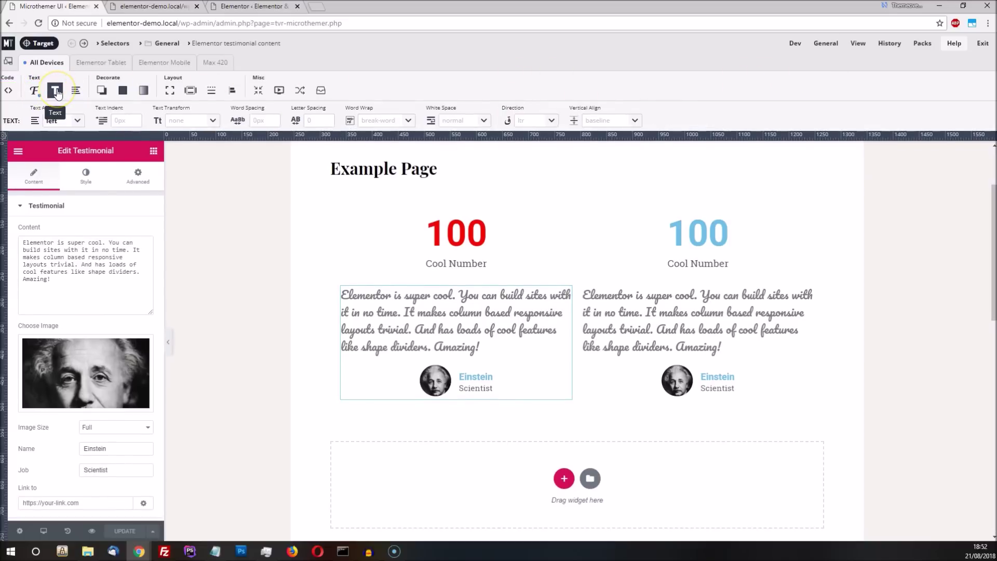
left_click(55, 92)
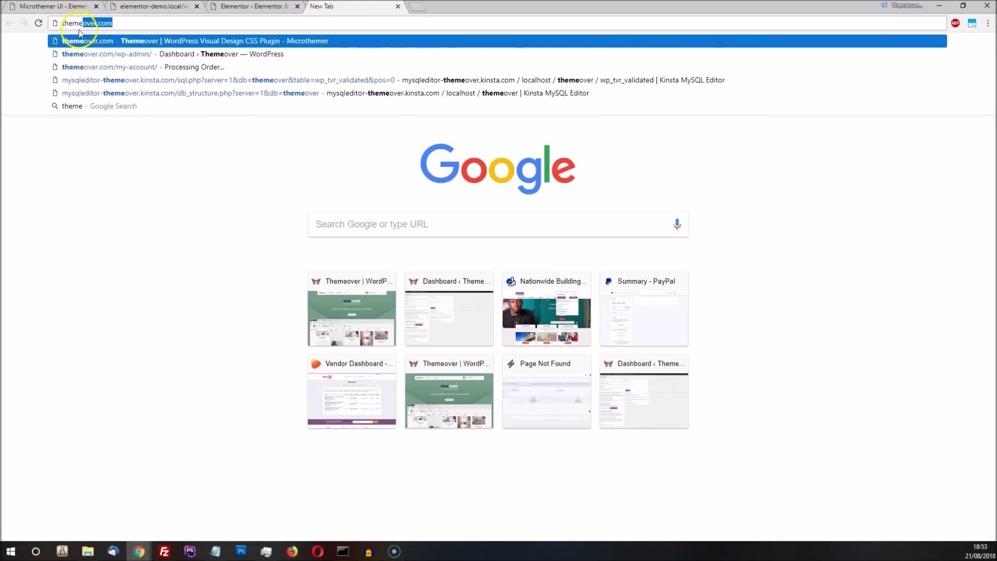
left_click(86, 42)
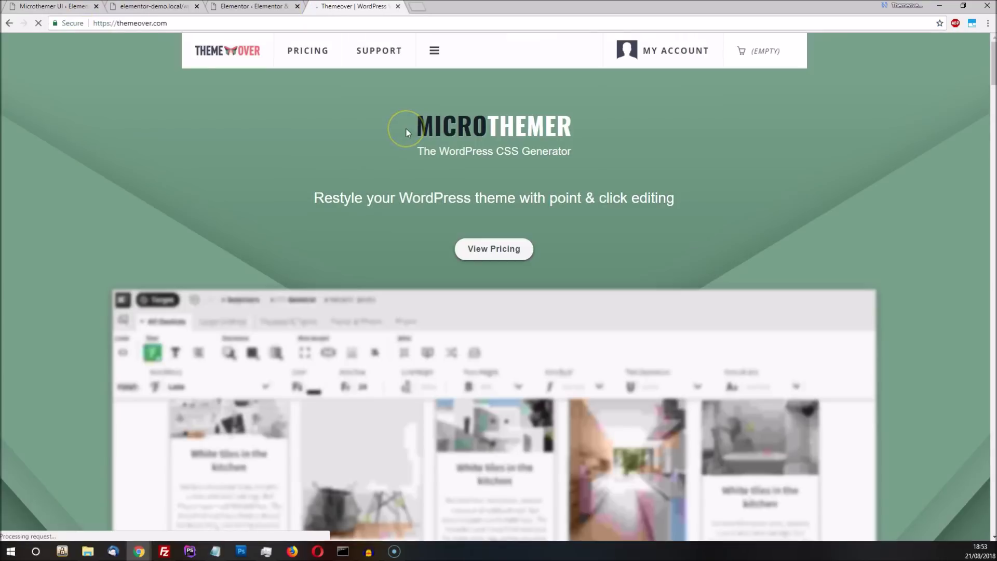